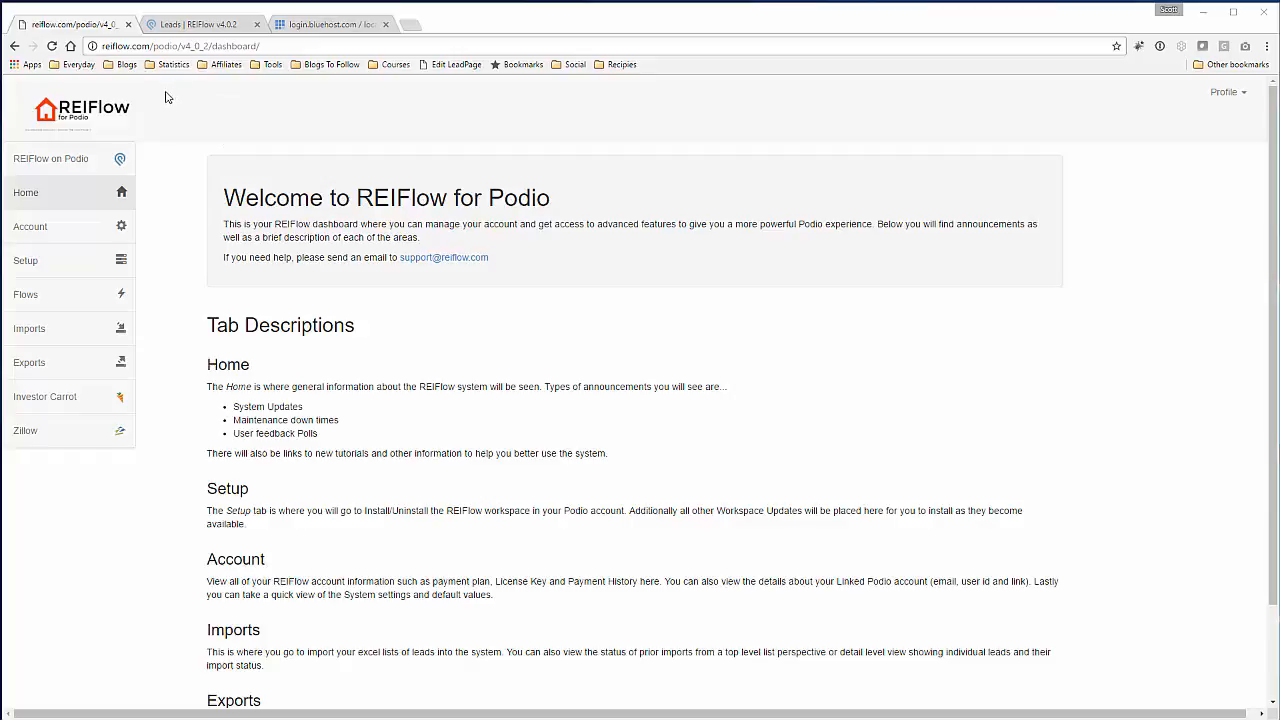
- Open the Flows page listing the existing 'Test Task 3' flow on app_leads
click(31, 295)
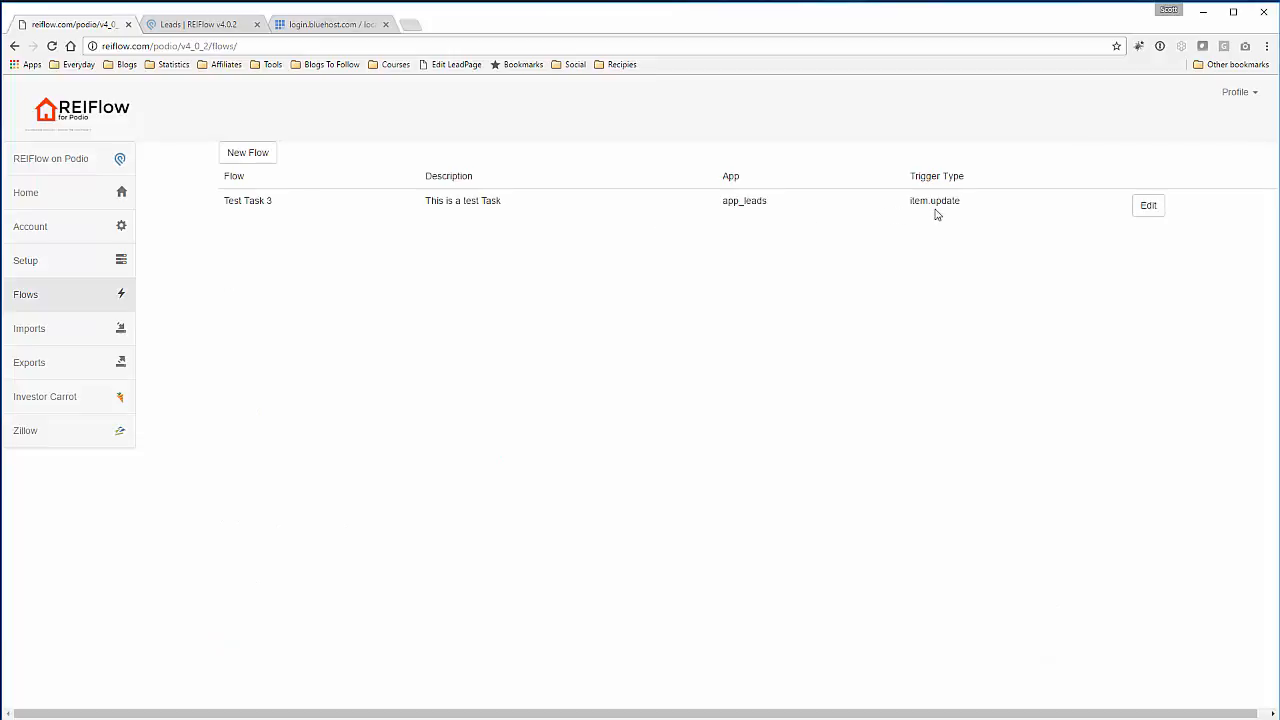
- Create a new flow and look over its default GET_ITEM and CREATE_TASK steps
click(264, 158)
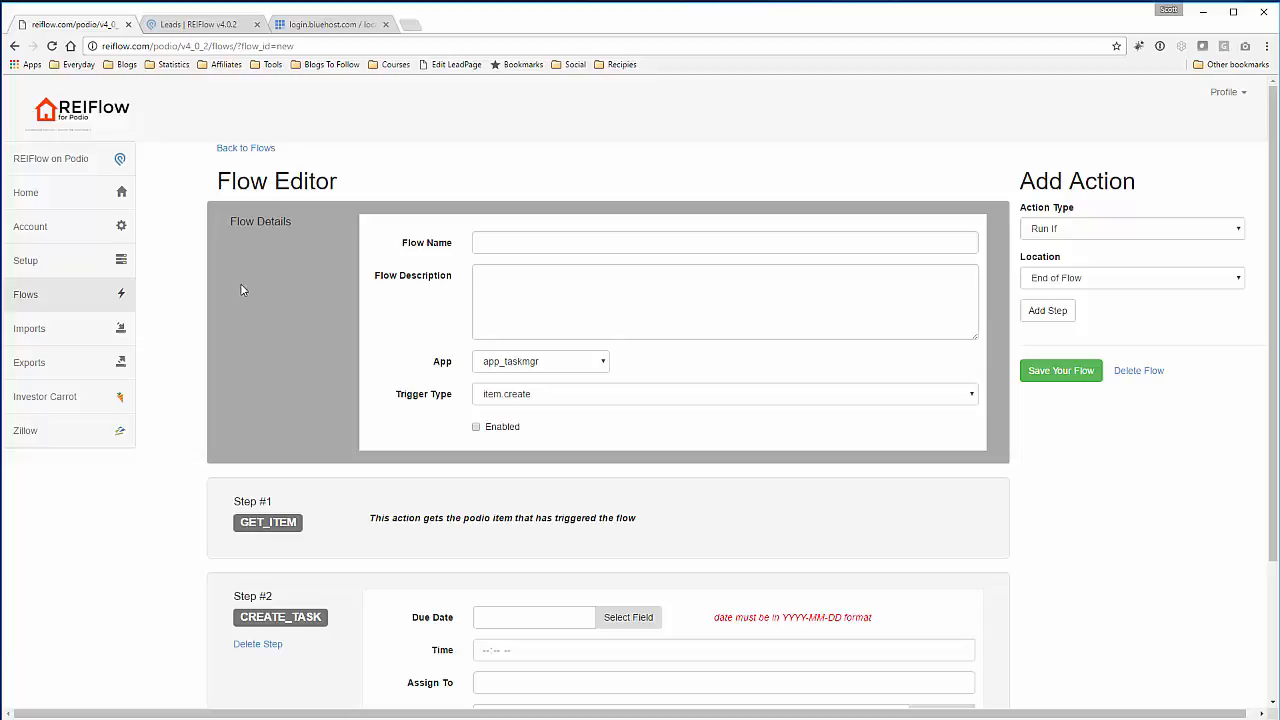
scroll(199, 287, down, 2)
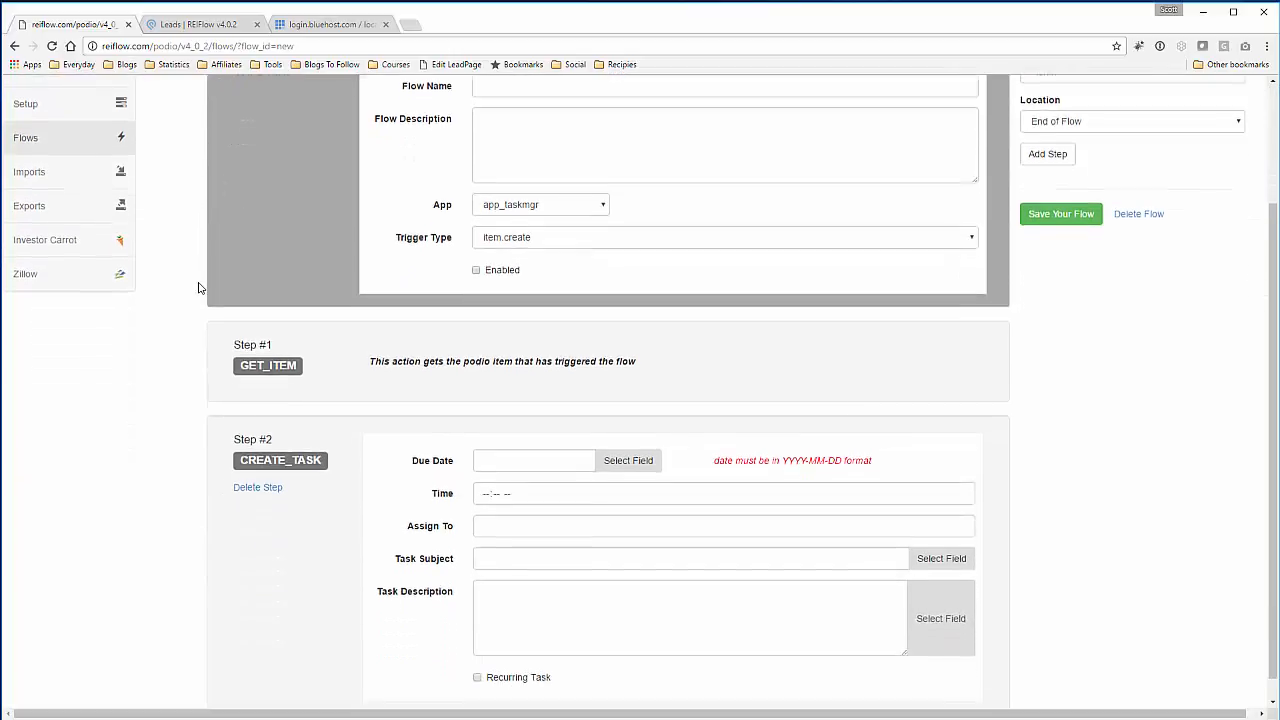
scroll(199, 287, up, 2)
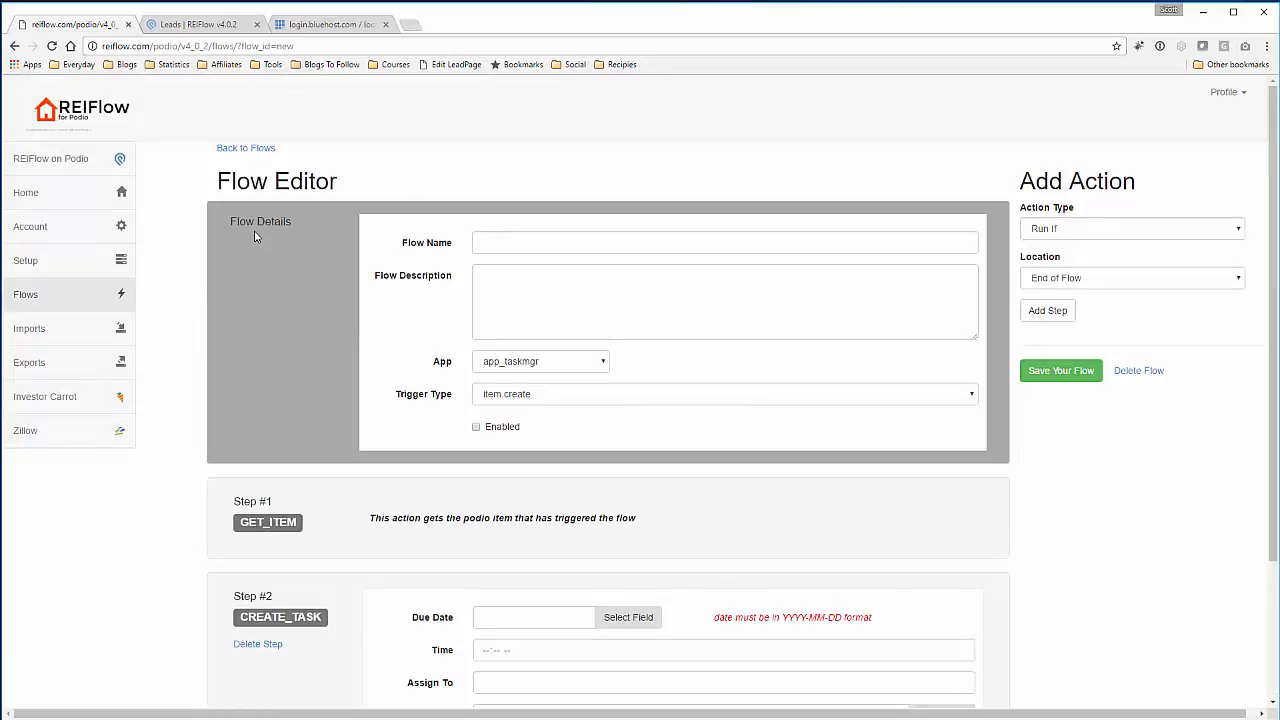
click(554, 251)
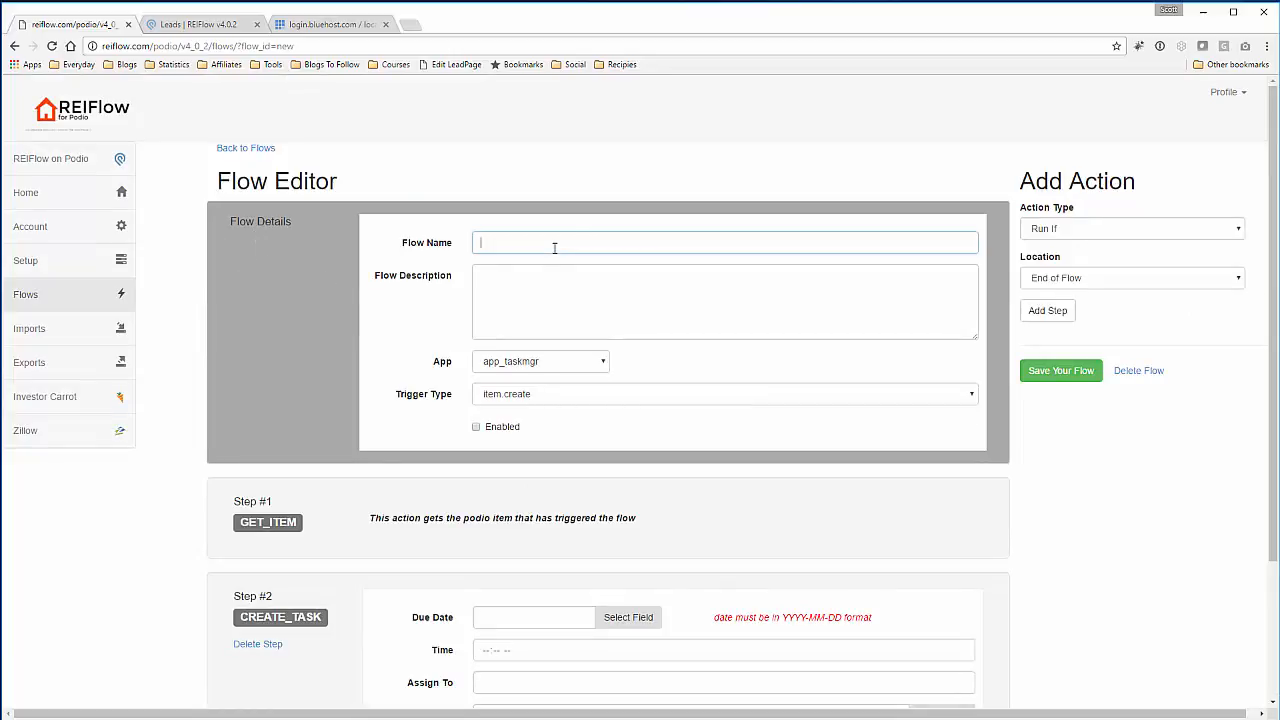
scroll(277, 394, down, 2)
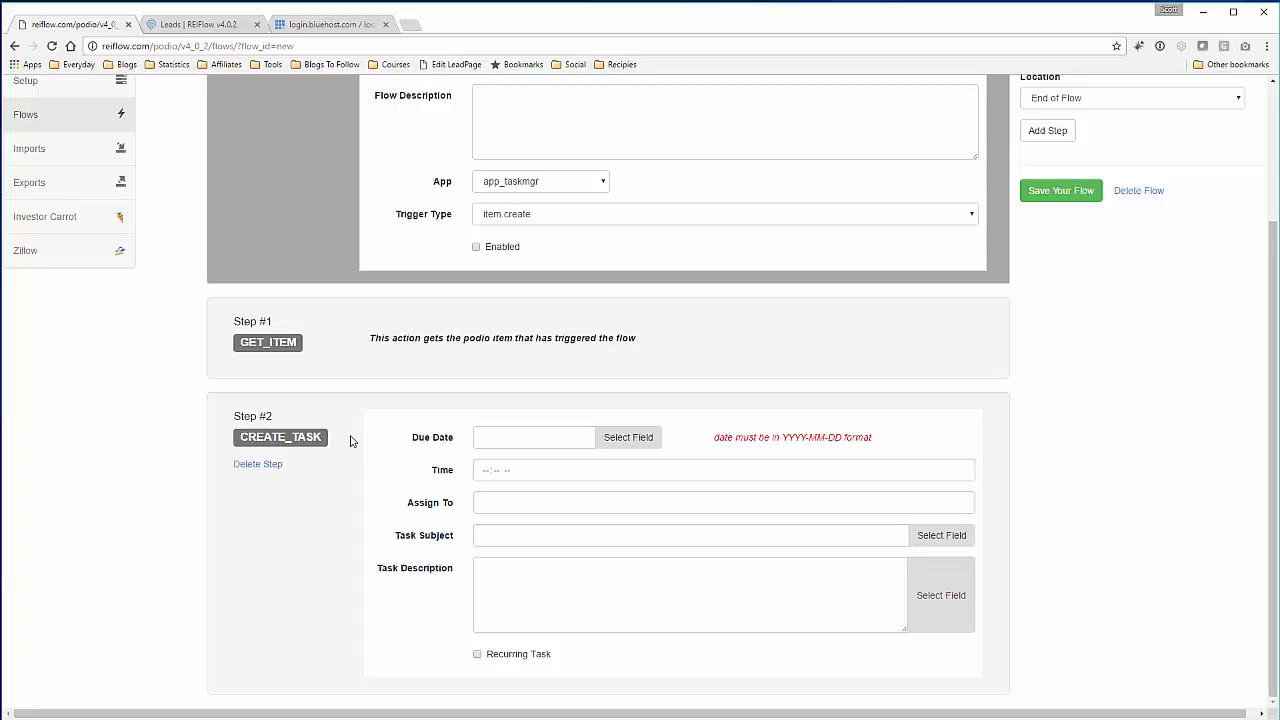
scroll(350, 441, up, 3)
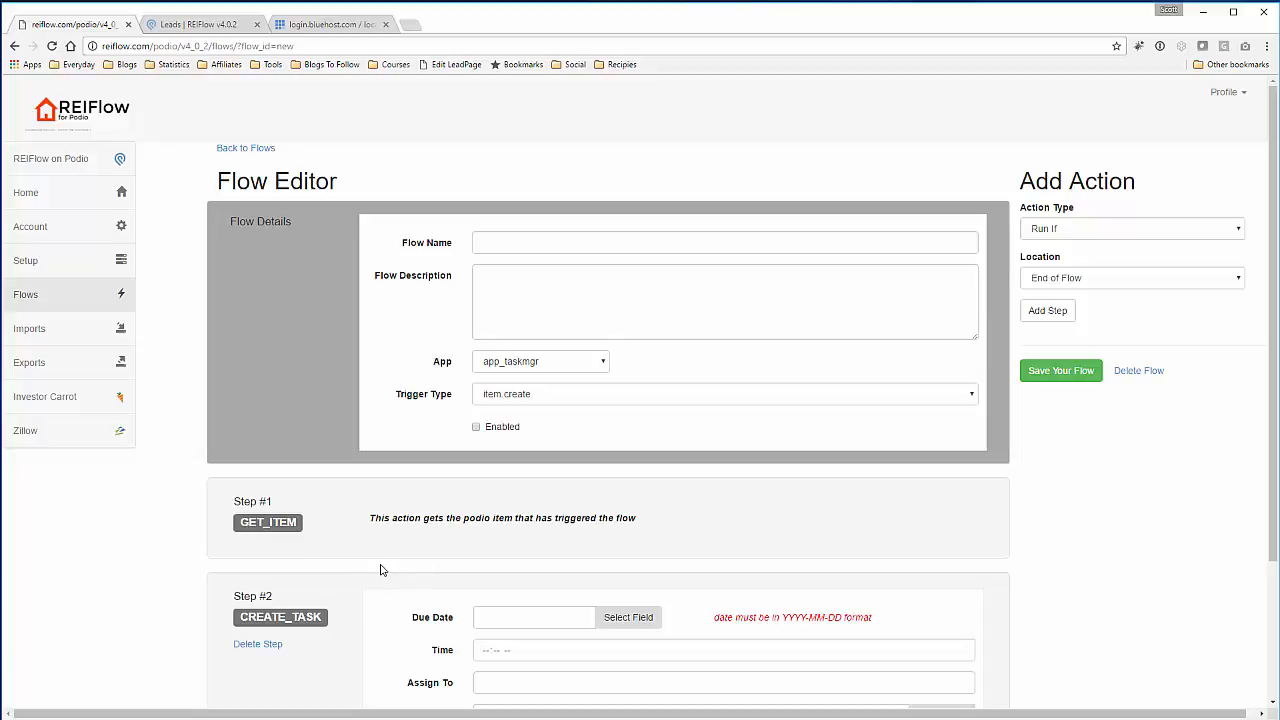
- Name the flow 'Create Task to Call new Website Leads' with description 'Create task'
click(525, 237)
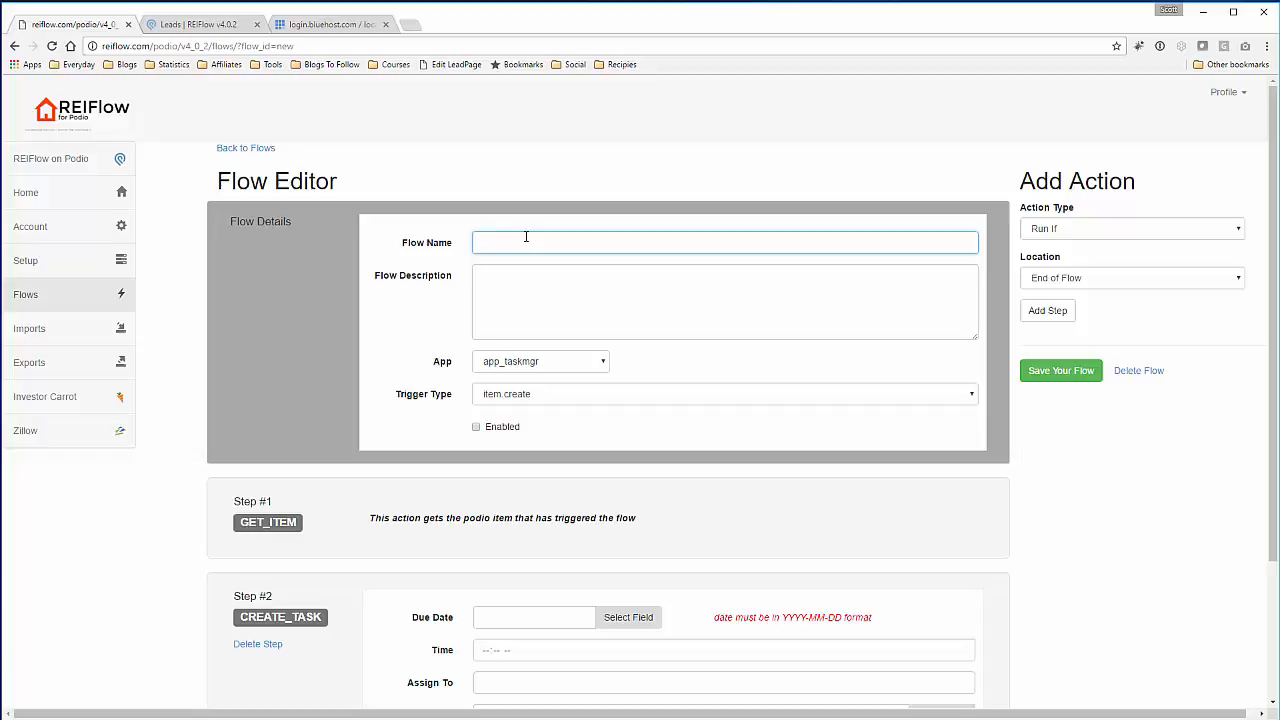
text(Create Tas)
text(k for new W)
text(ebsite Leads)
click(535, 246)
text(to Call)
key(Delete)
key(Delete)
key(Delete)
key(Delete)
click(531, 276)
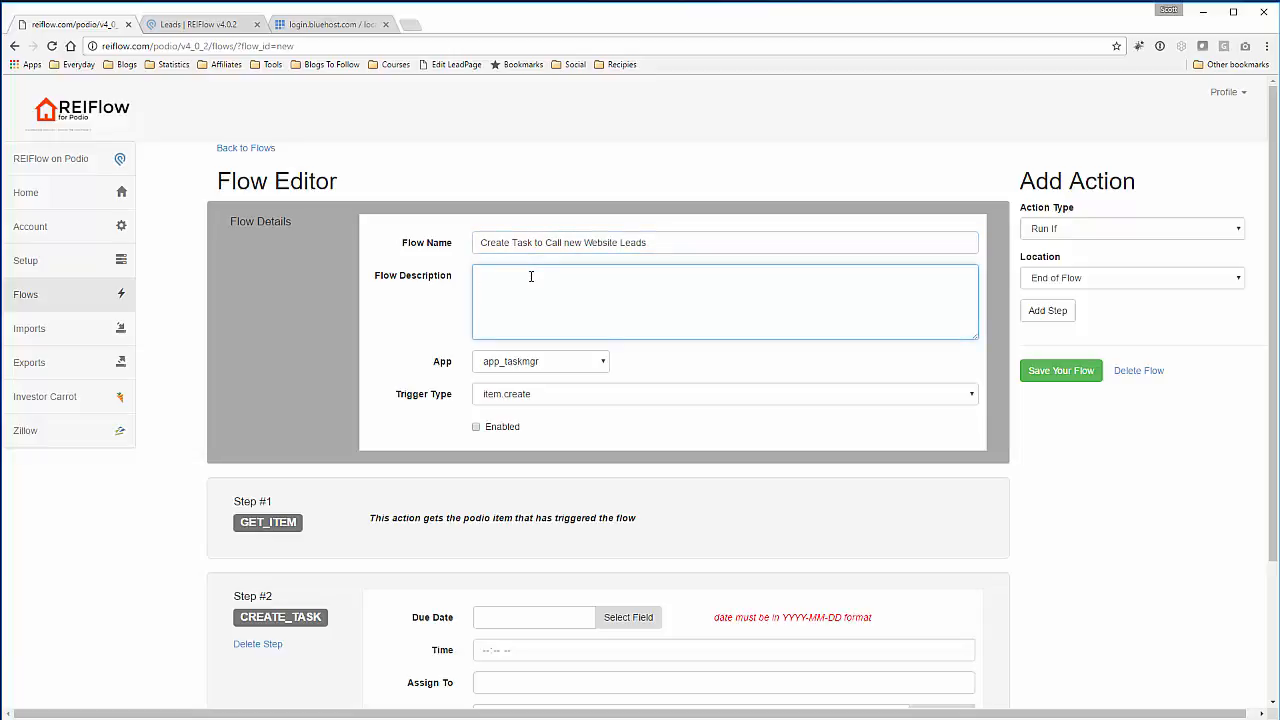
text(Create task)
- Run the flow on app_leads, leave the trigger at item.create, and enable it
click(551, 369)
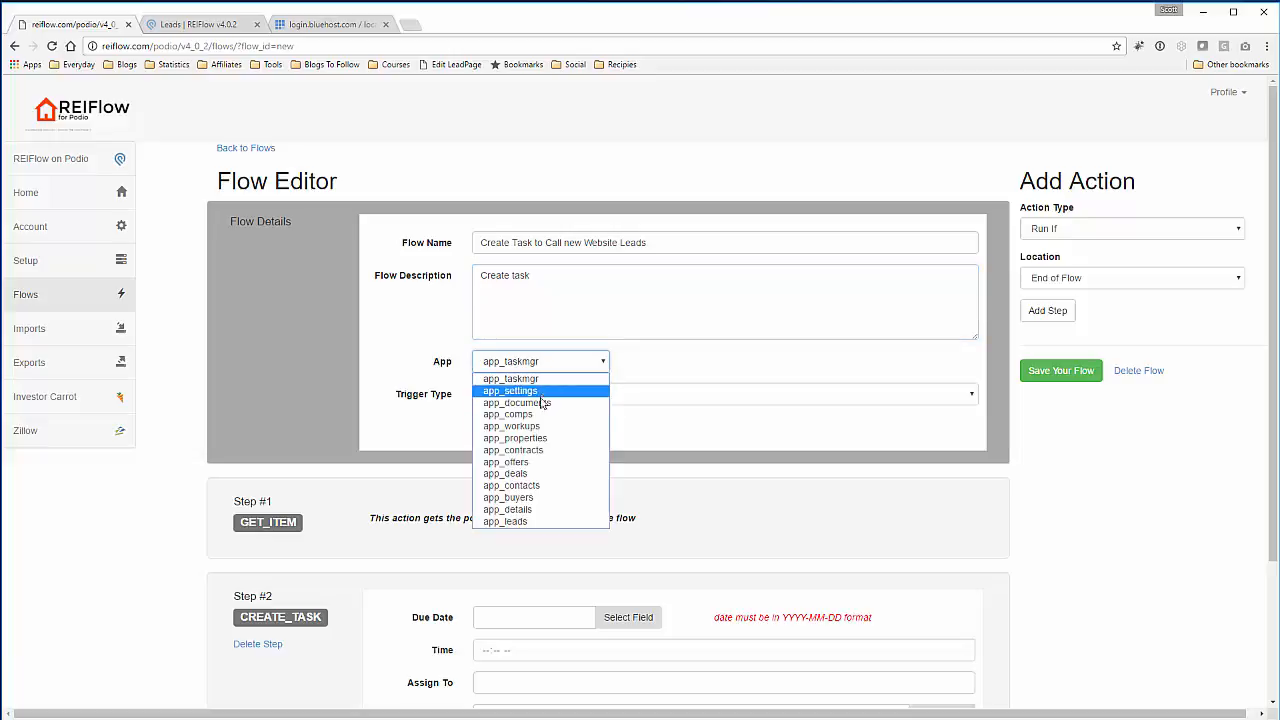
click(534, 521)
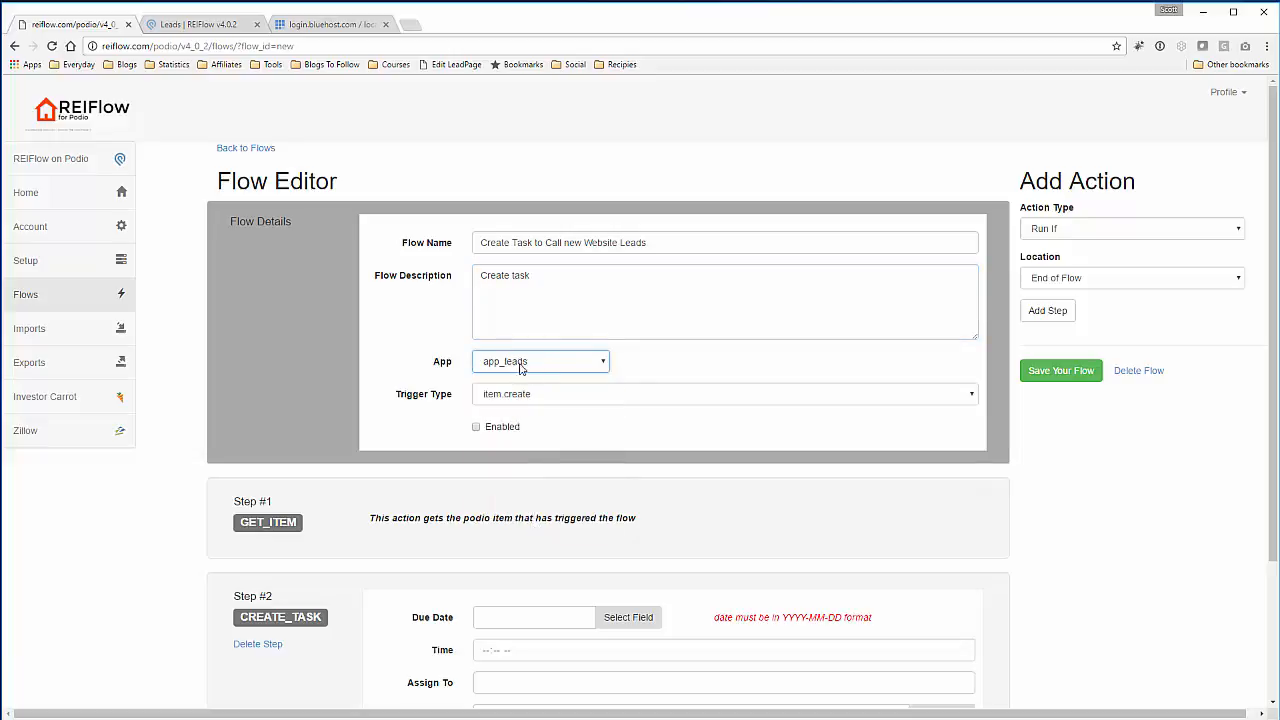
click(627, 399)
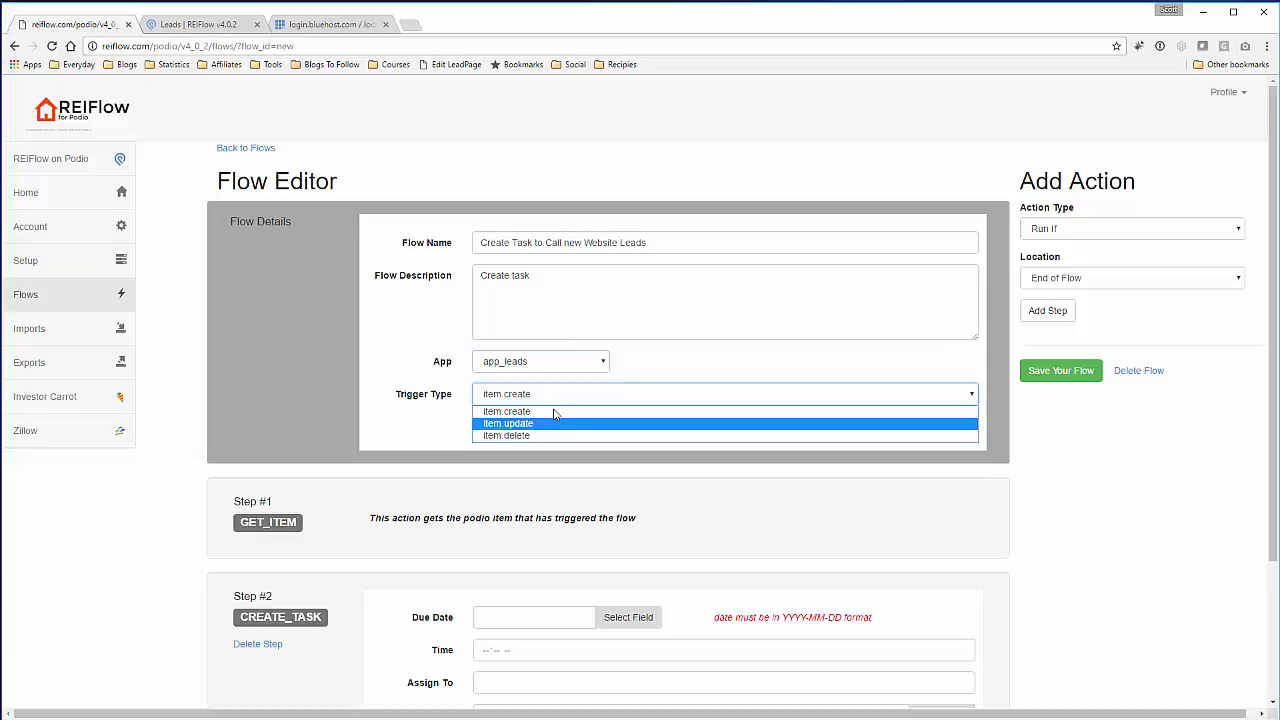
click(549, 411)
click(477, 427)
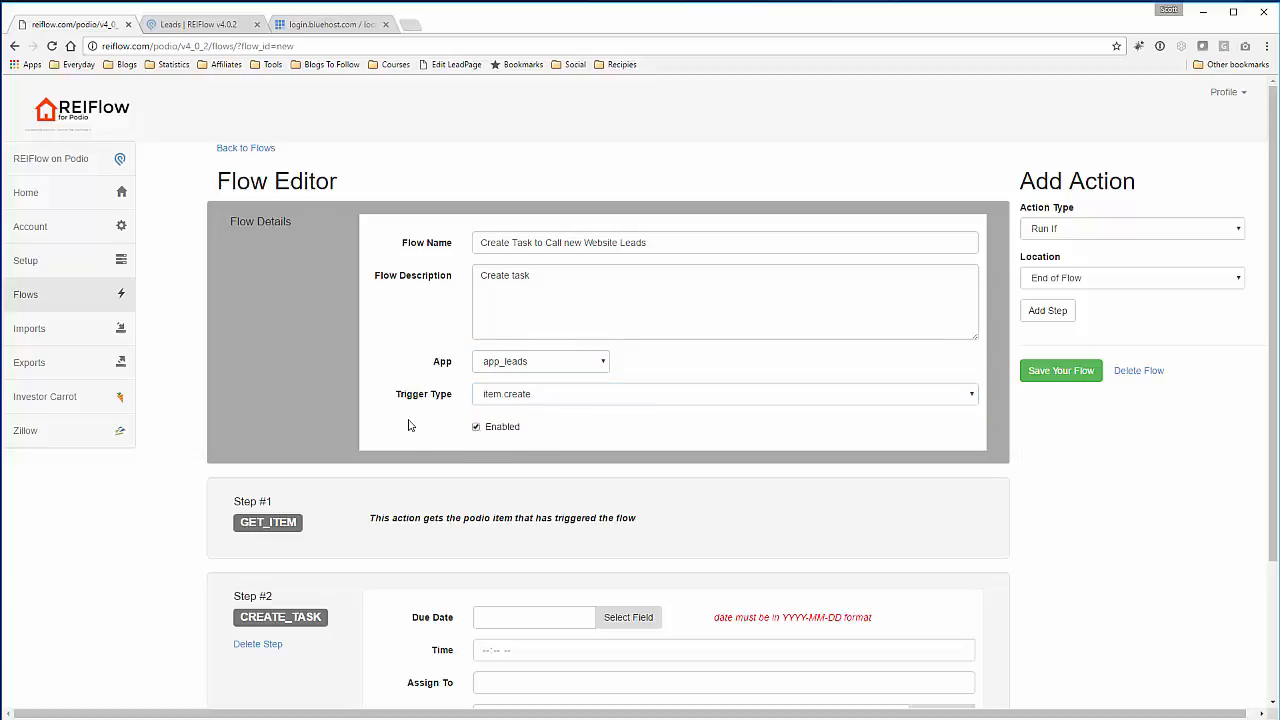
- Add a Run If action positioned after Step 1, ahead of CREATE_TASK
scroll(417, 418, down, 2)
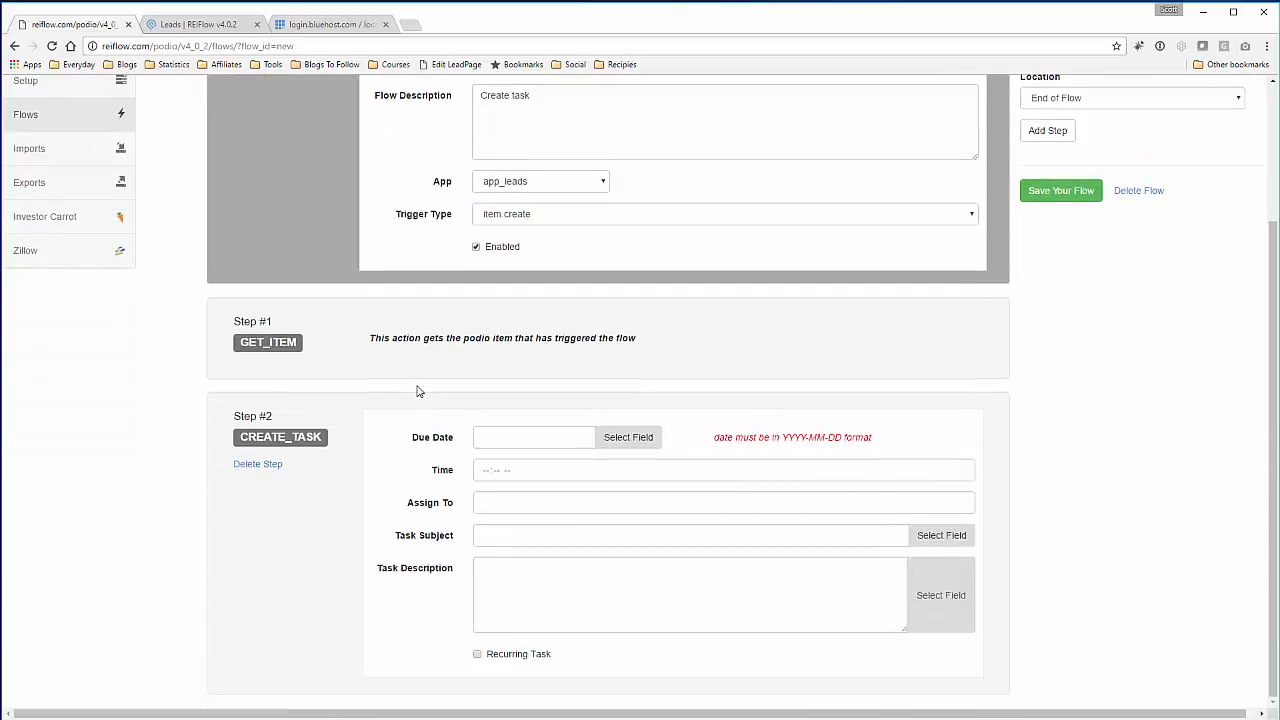
scroll(420, 390, up, 1)
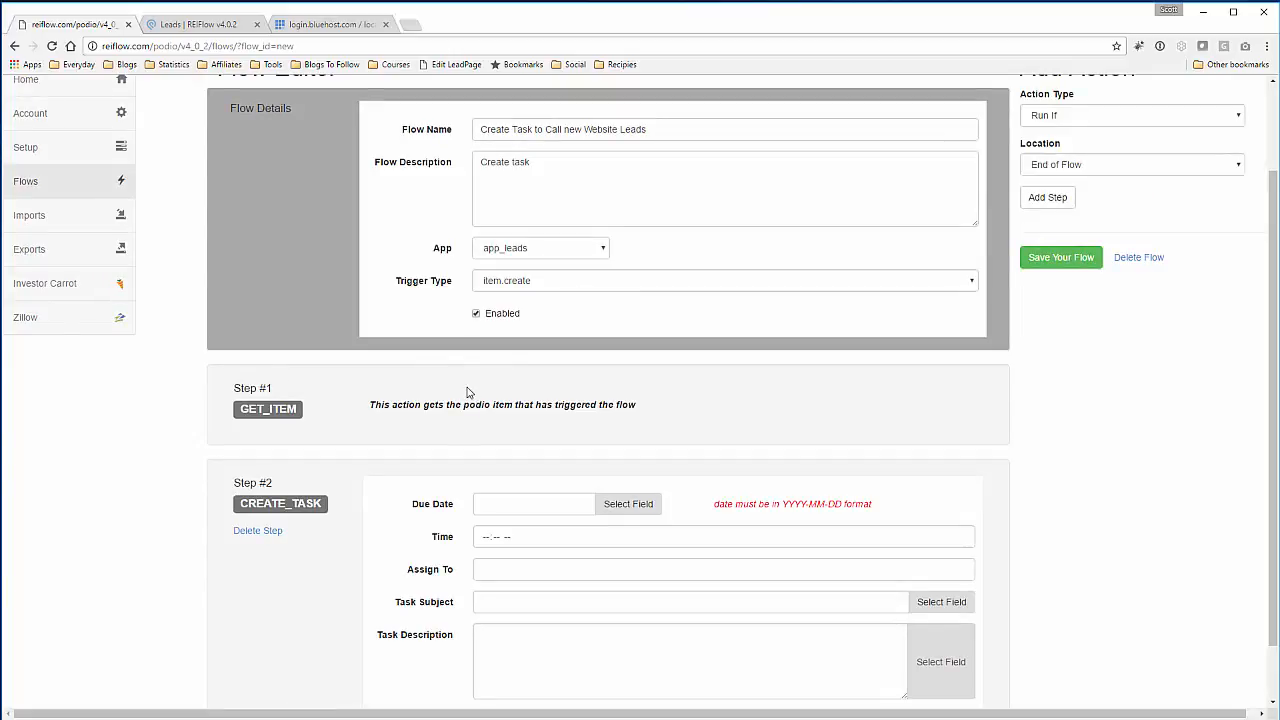
scroll(742, 400, down, 1)
scroll(742, 400, down, 1)
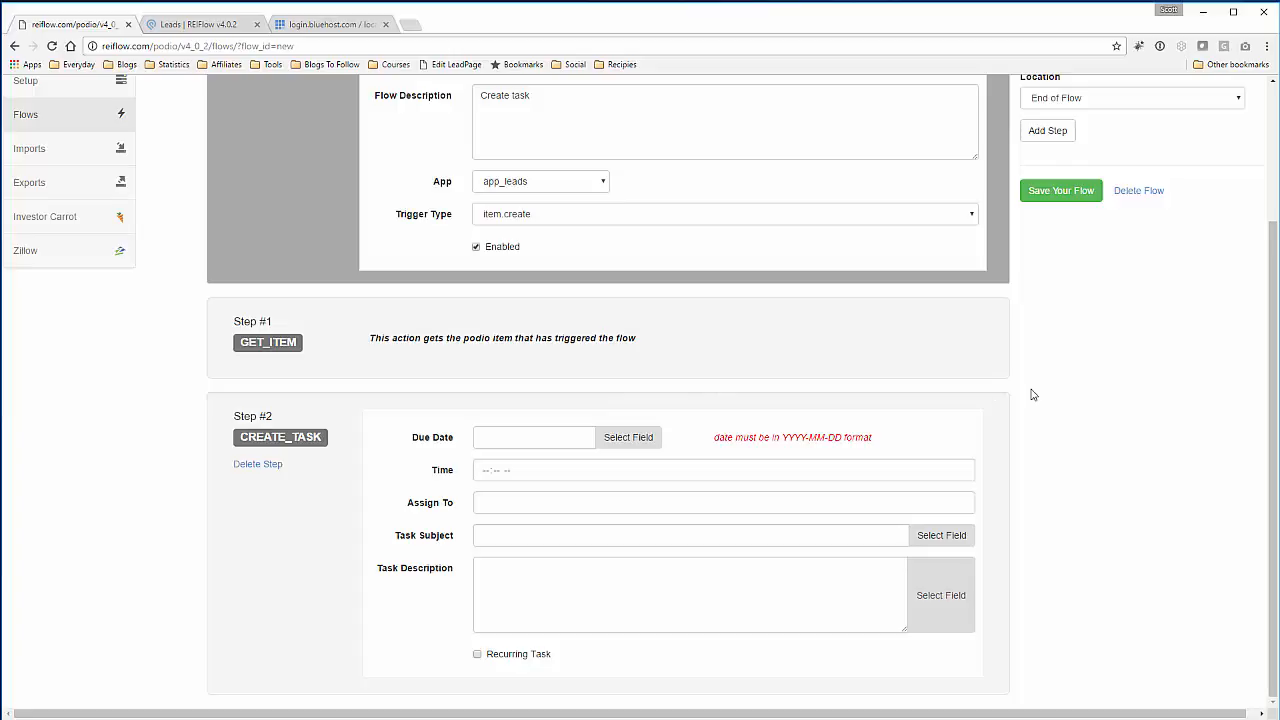
scroll(1031, 396, up, 2)
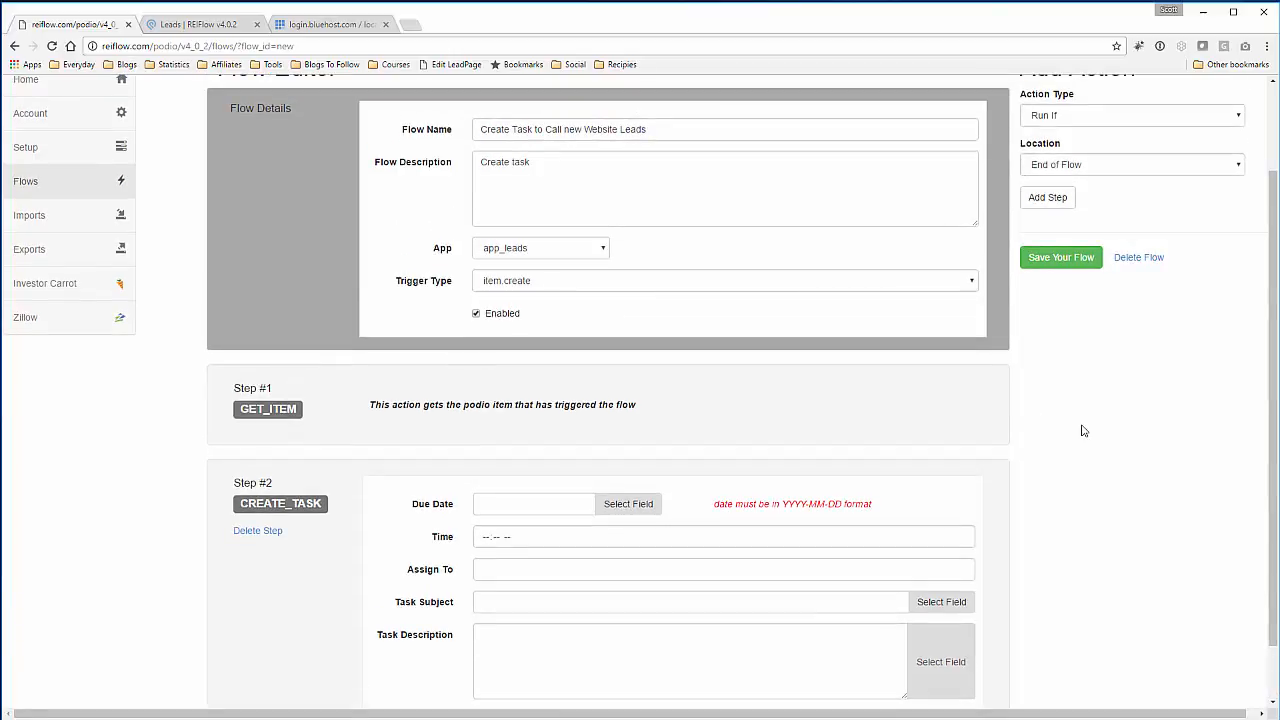
scroll(1094, 432, up, 2)
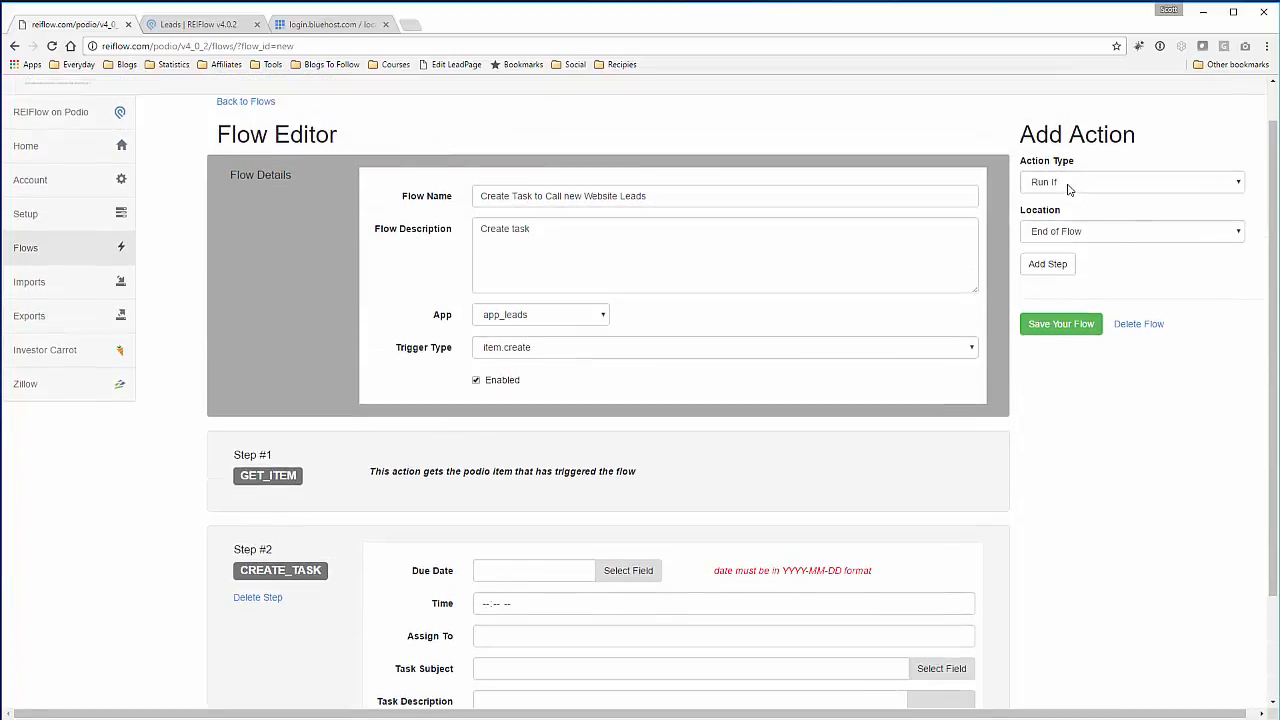
click(1052, 186)
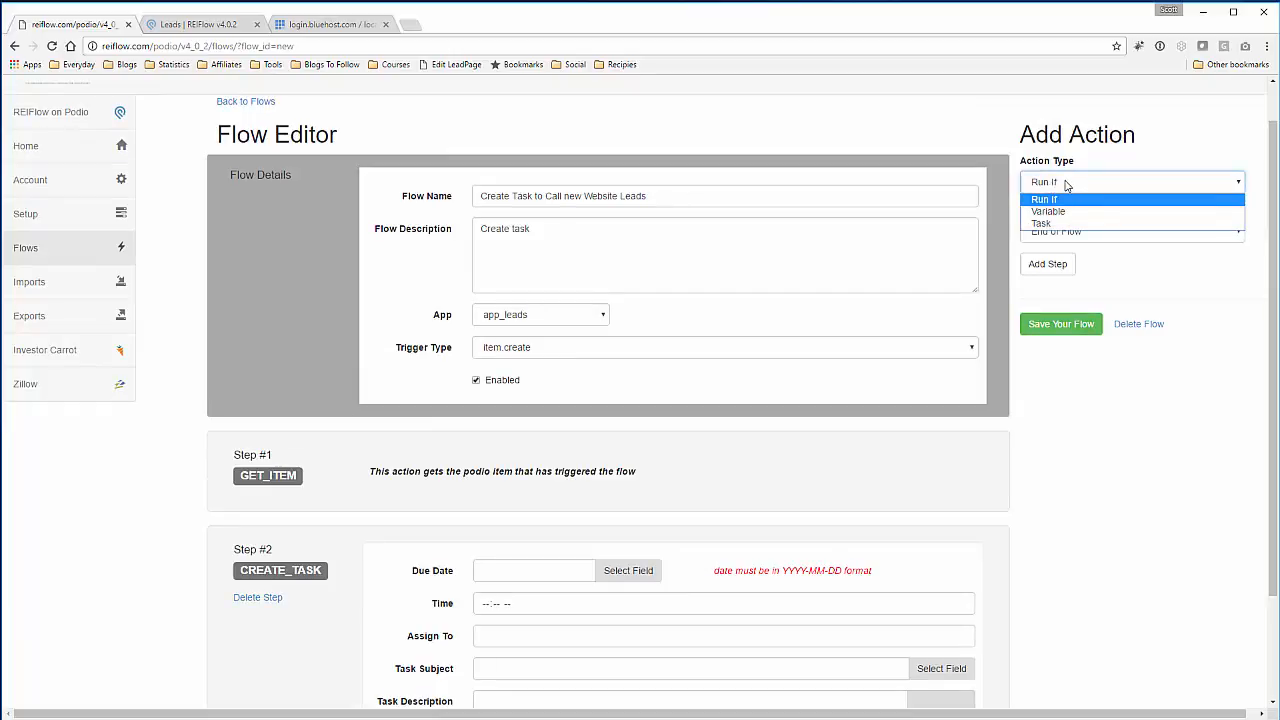
click(1068, 187)
click(1069, 233)
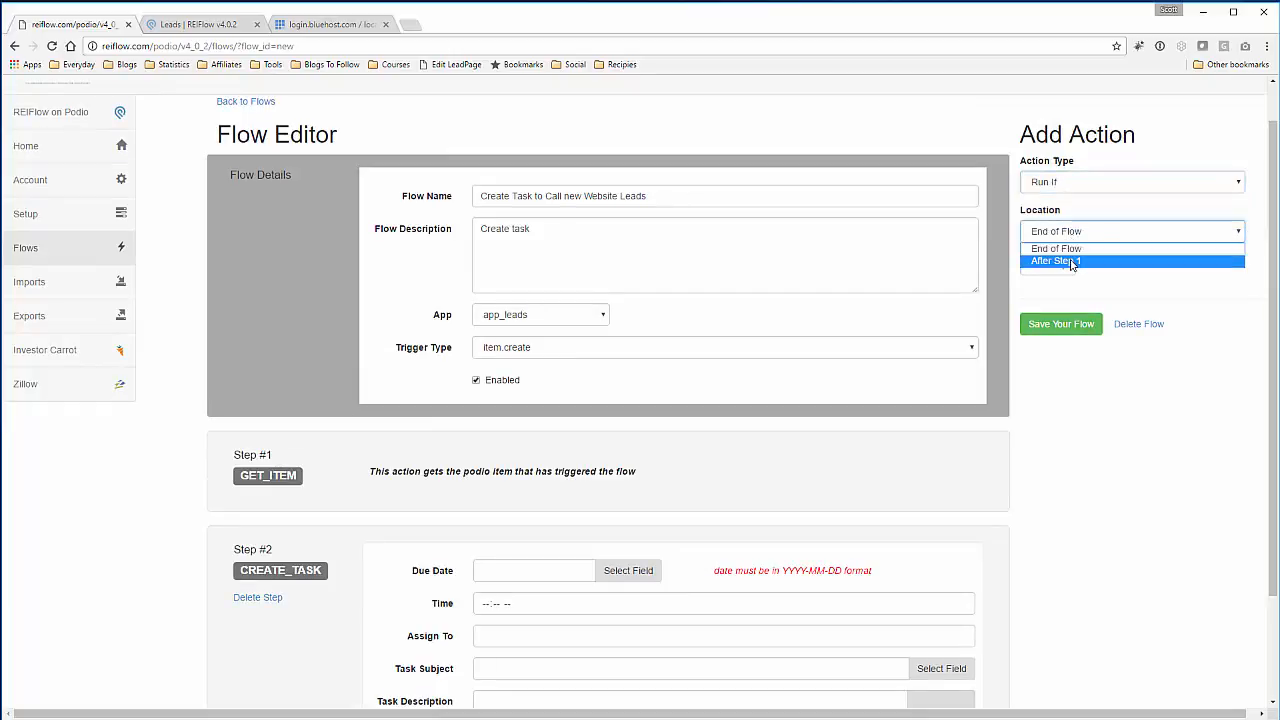
click(1072, 259)
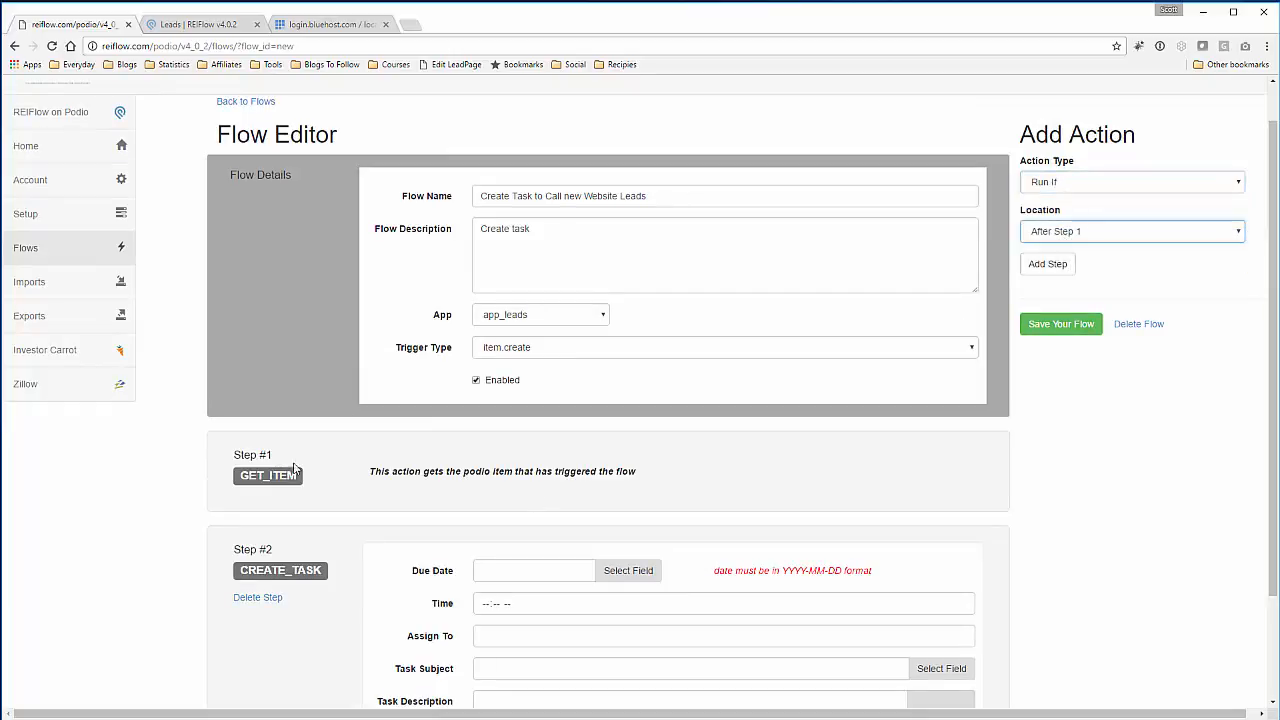
click(1060, 272)
- Pick the app_leads marketing-source field as the Run If condition field
scroll(1073, 426, down, 3)
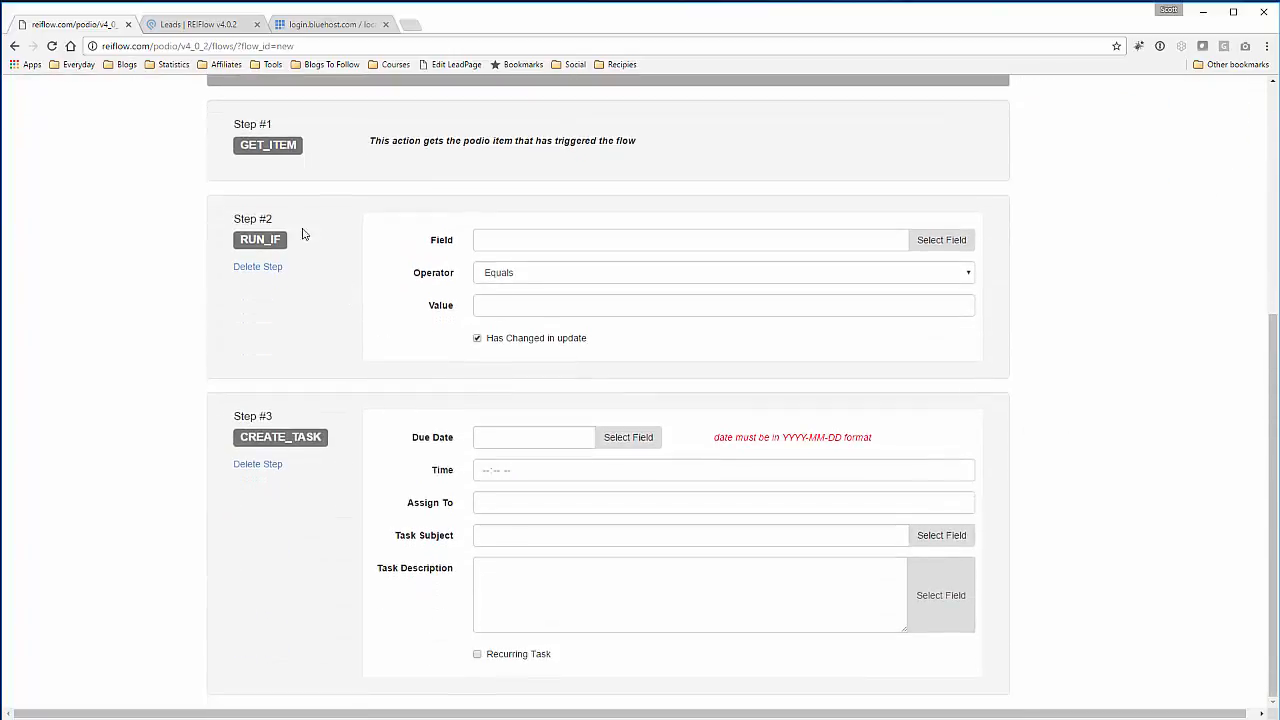
click(507, 235)
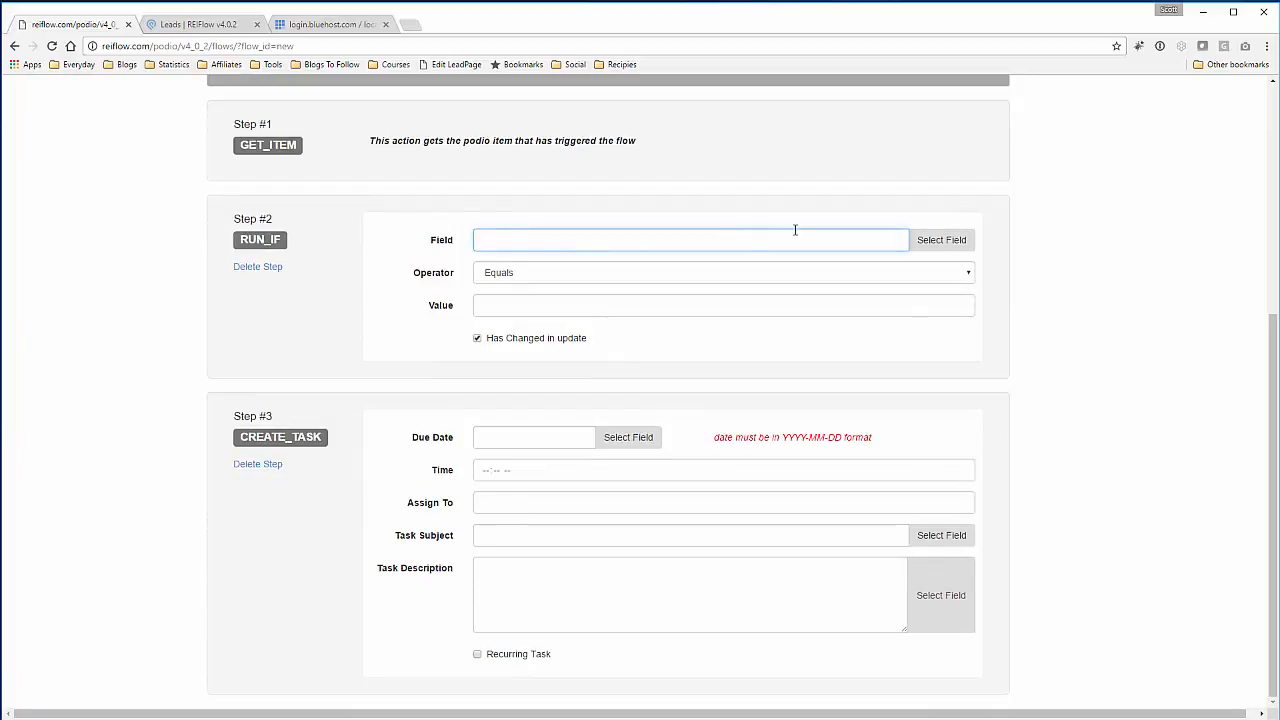
click(925, 240)
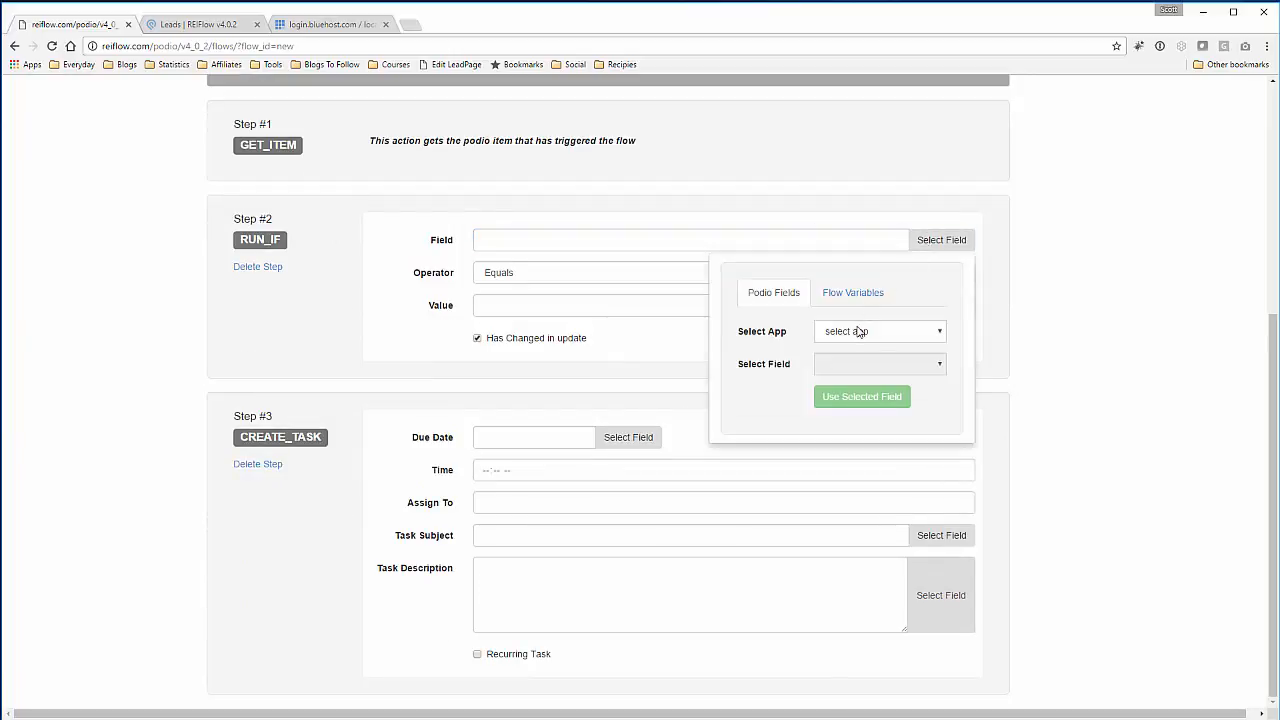
click(858, 332)
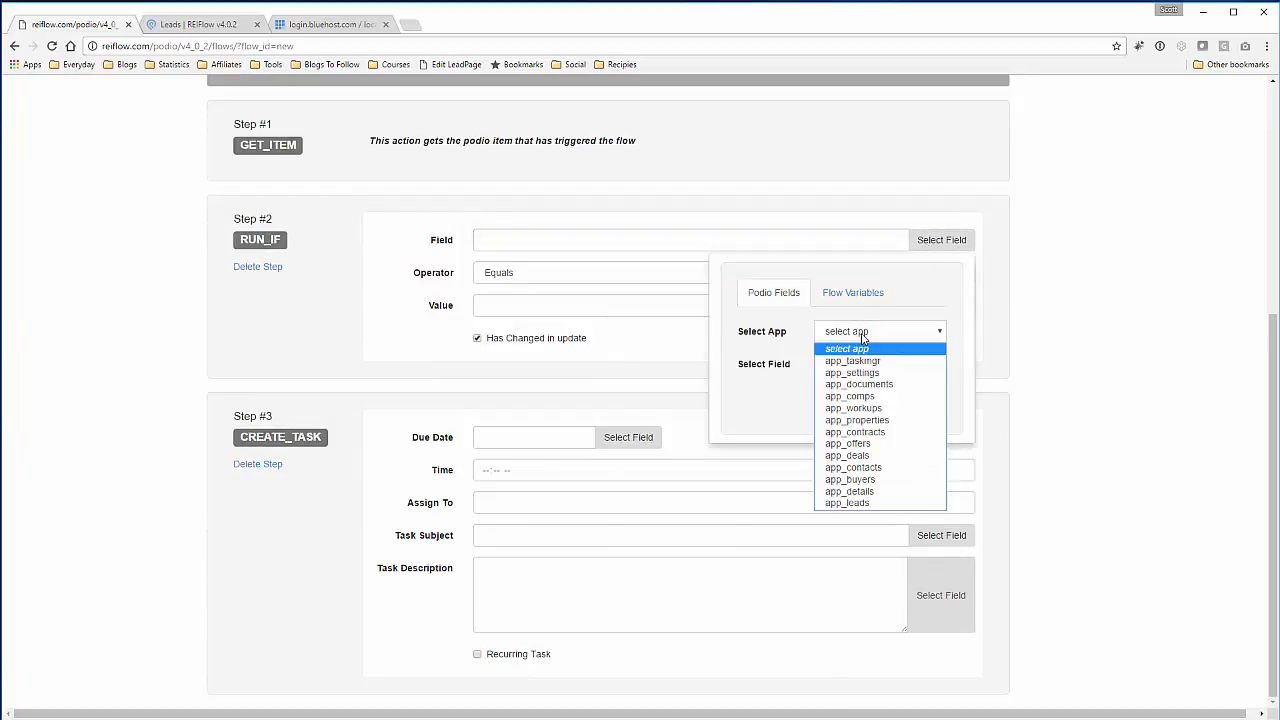
click(848, 505)
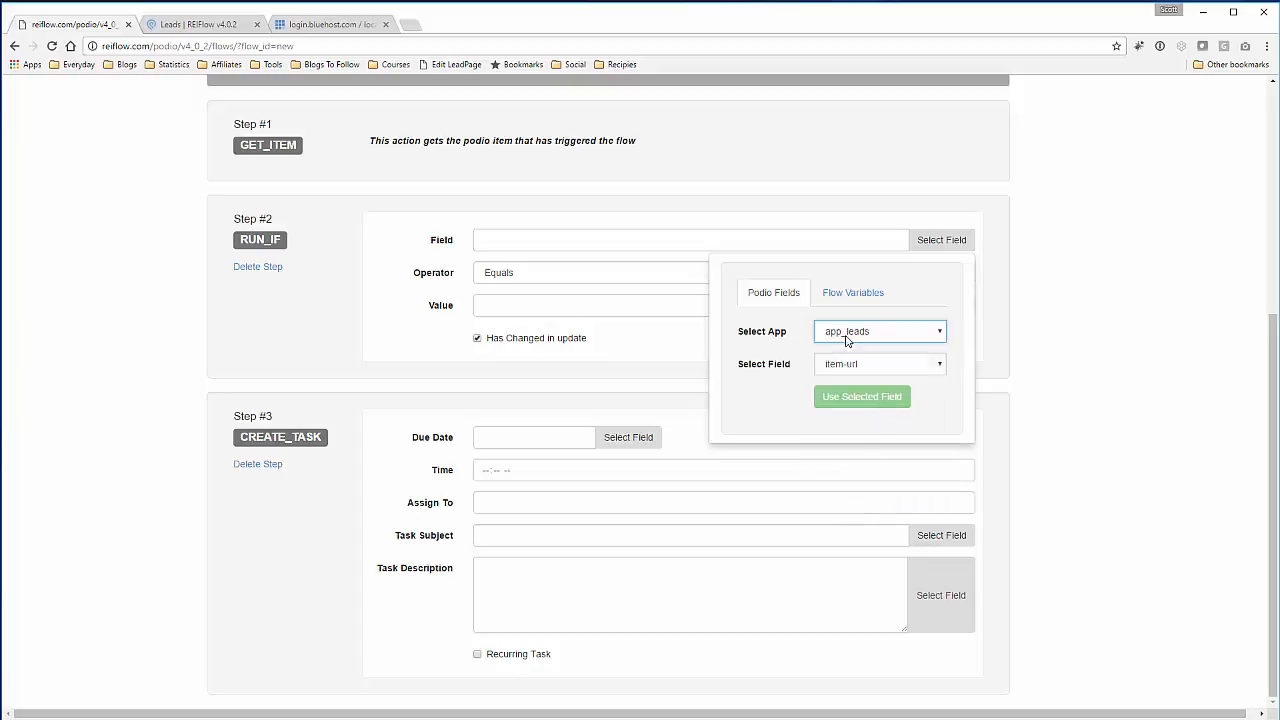
click(903, 369)
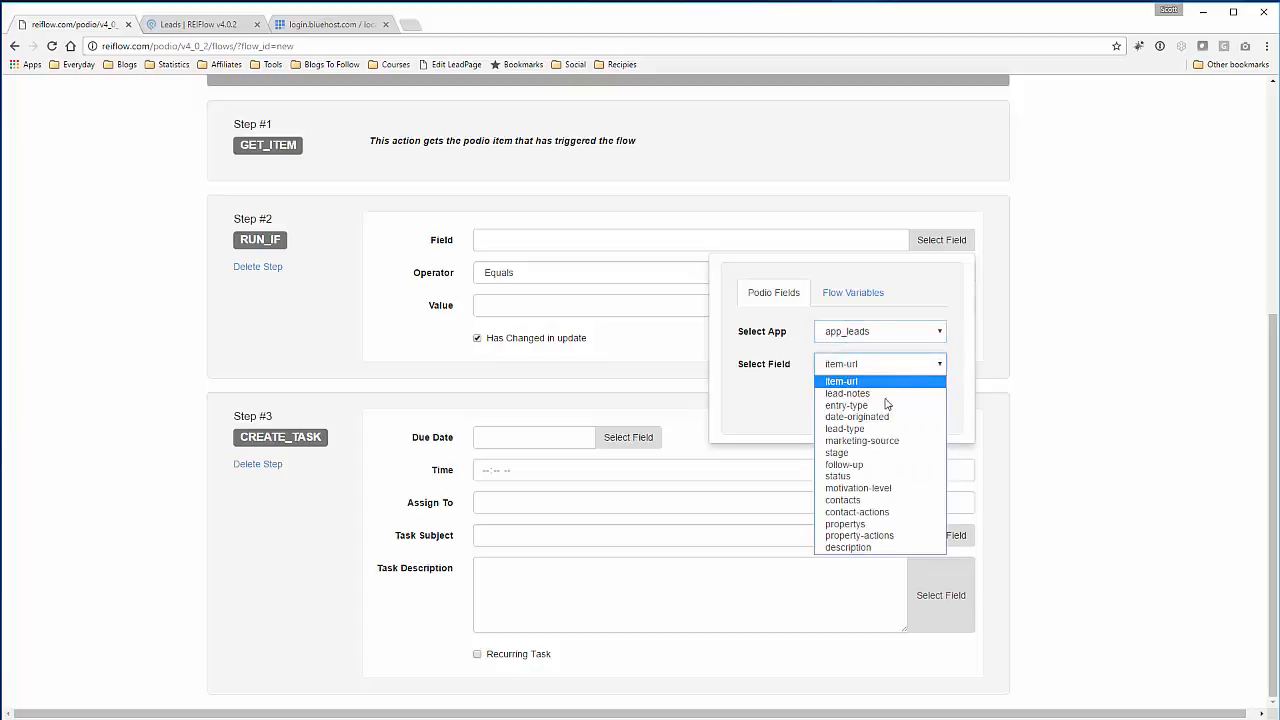
click(879, 443)
click(866, 400)
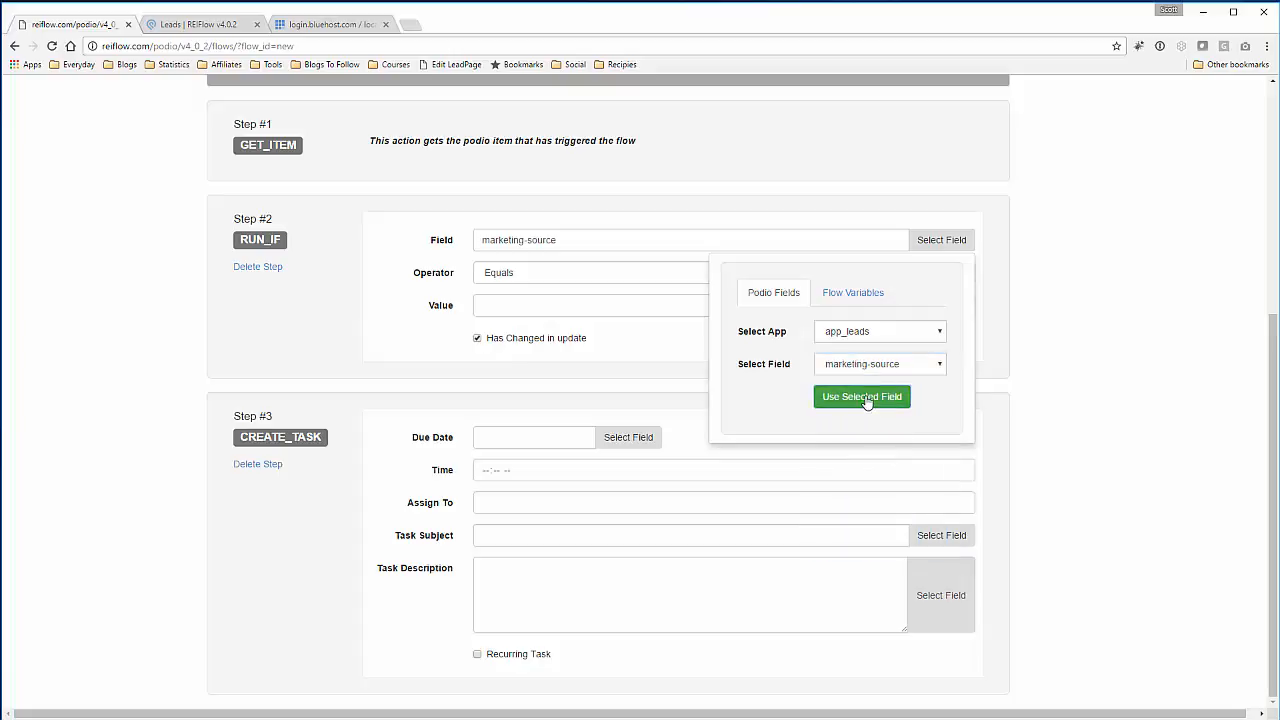
click(1083, 305)
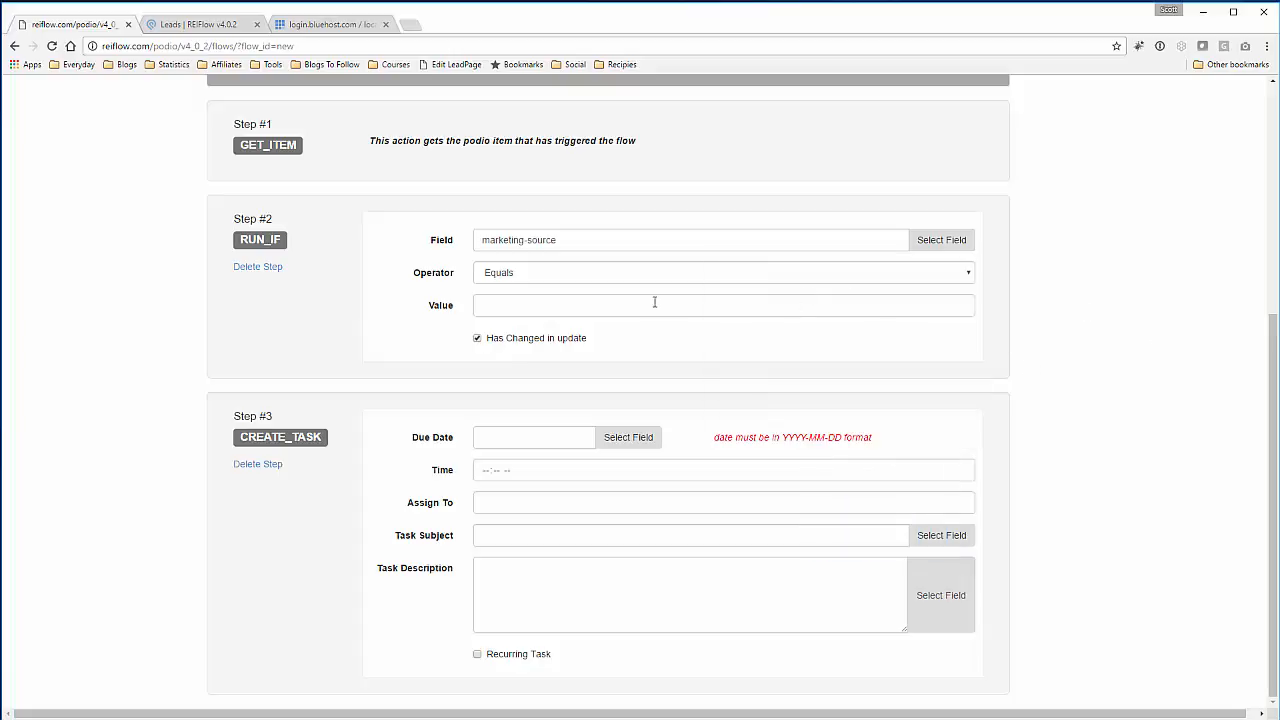
- Keep the Equals operator and enter Website as the comparison value
click(549, 279)
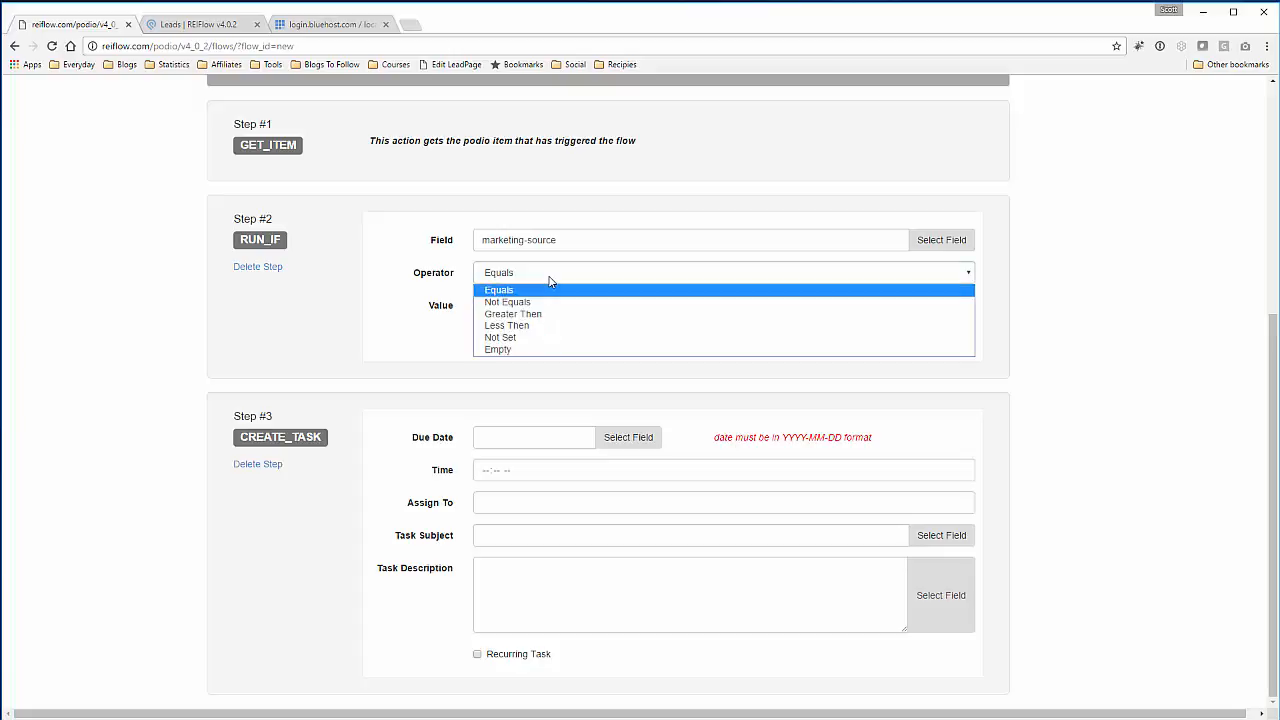
click(549, 282)
click(540, 306)
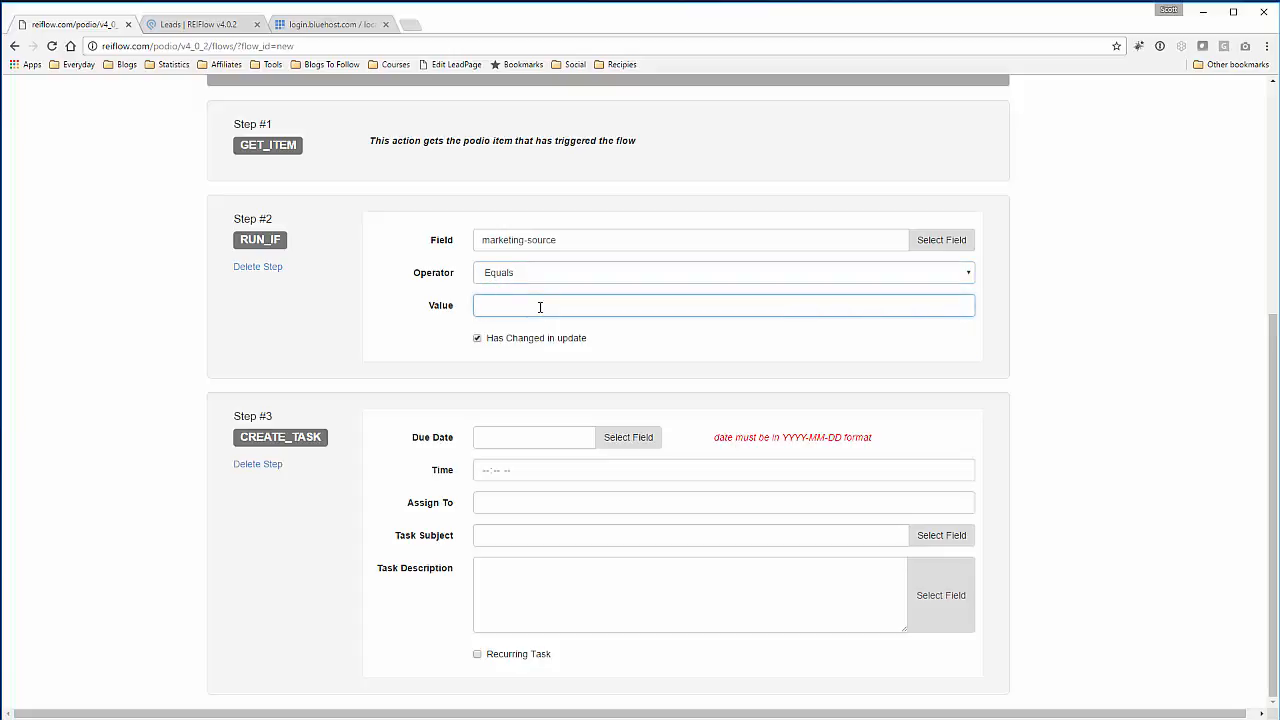
text(Website)
- Add a Variable step positioned after Step 2, before CREATE_TASK
click(355, 267)
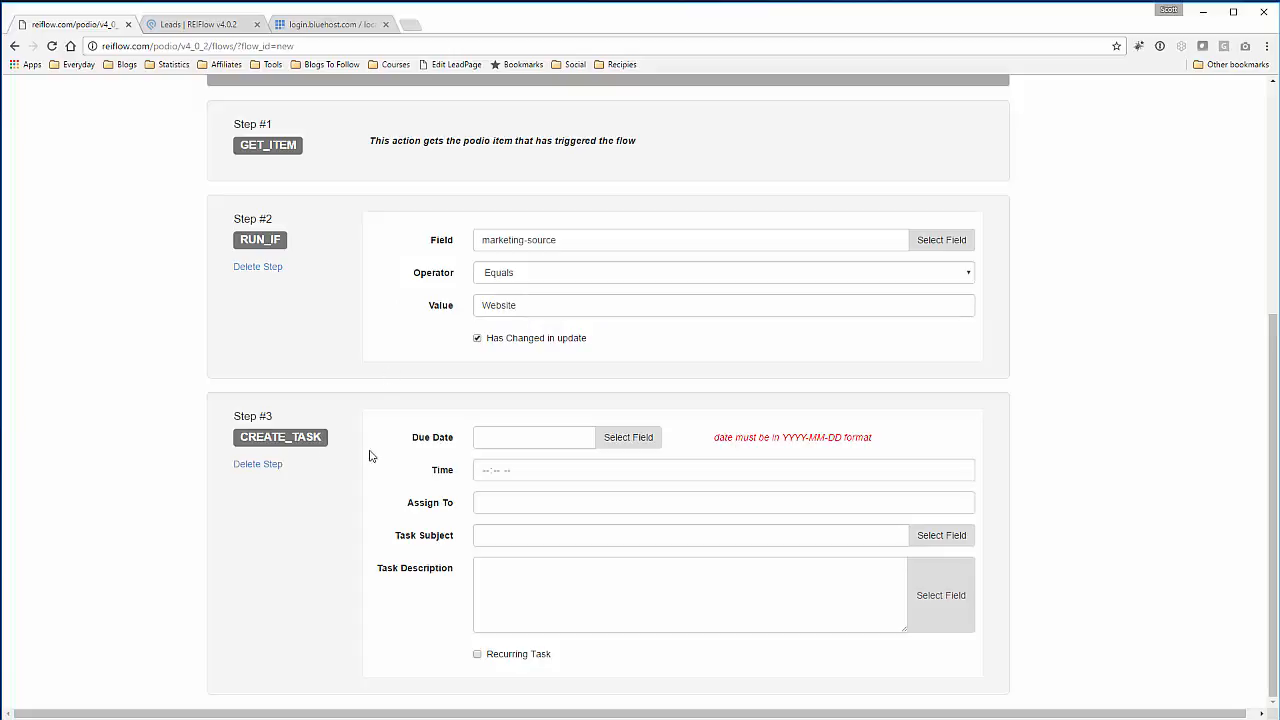
click(516, 439)
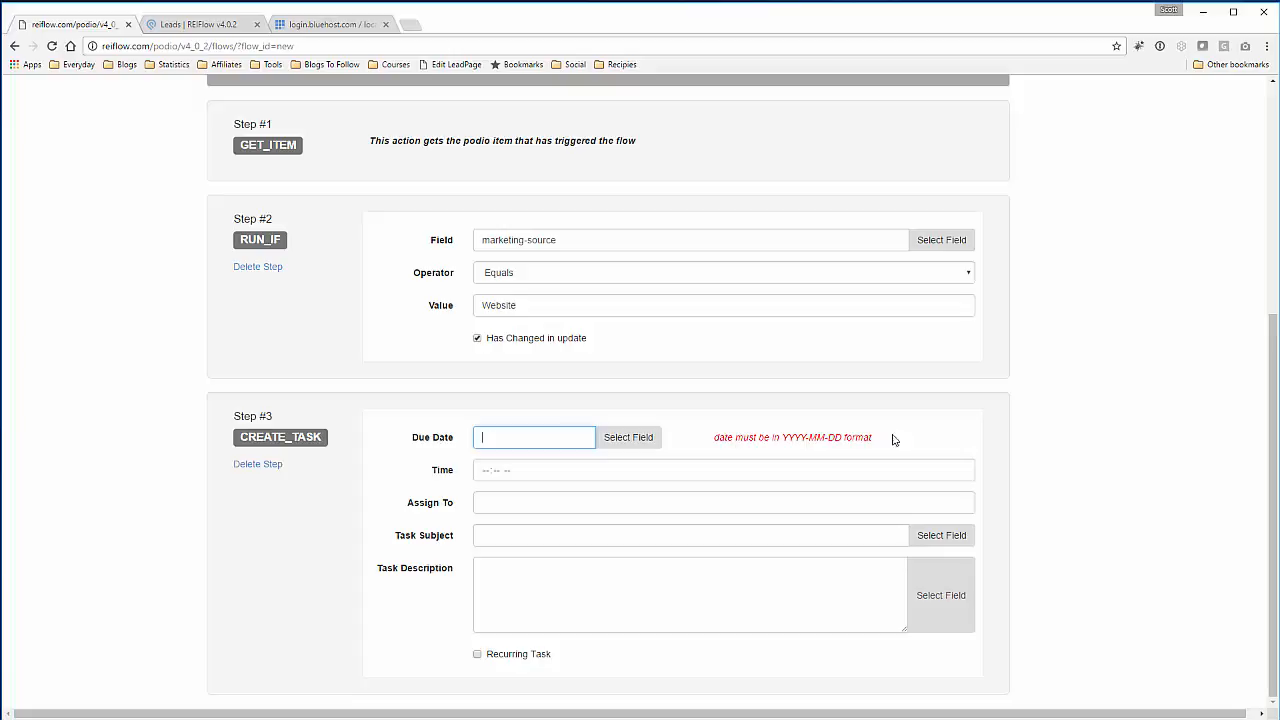
scroll(1050, 420, up, 3)
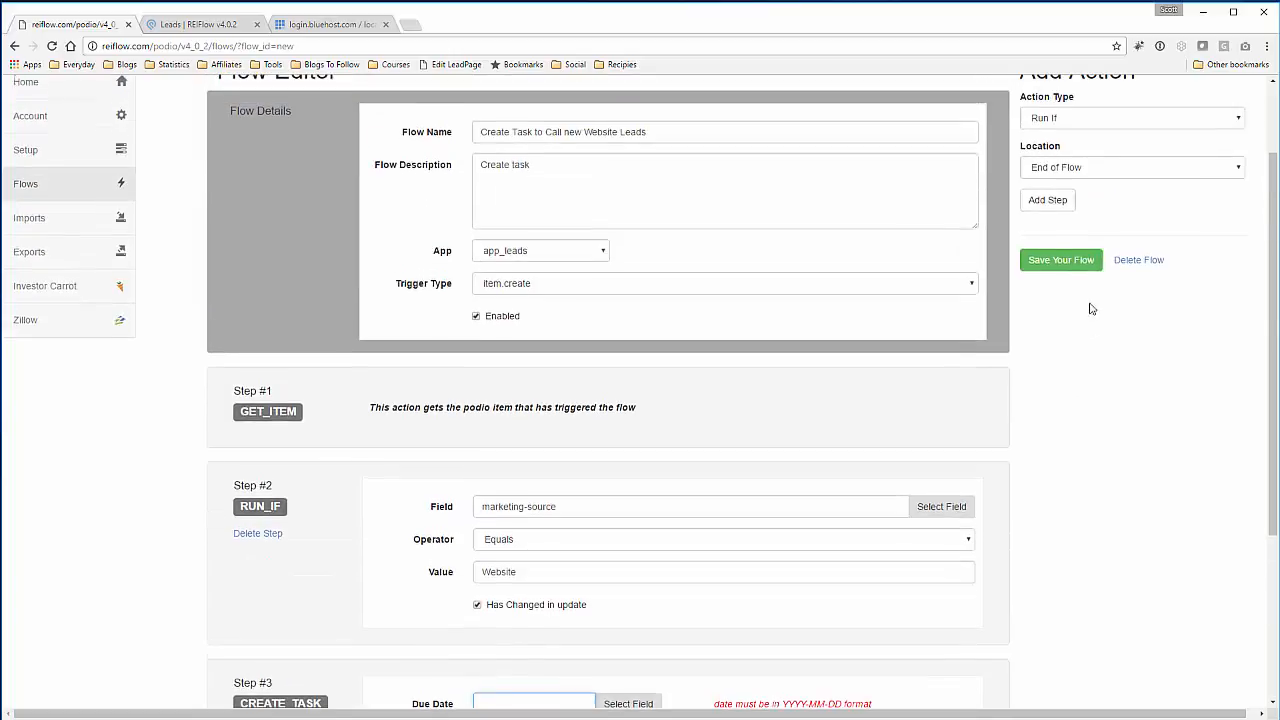
click(1113, 120)
click(1108, 146)
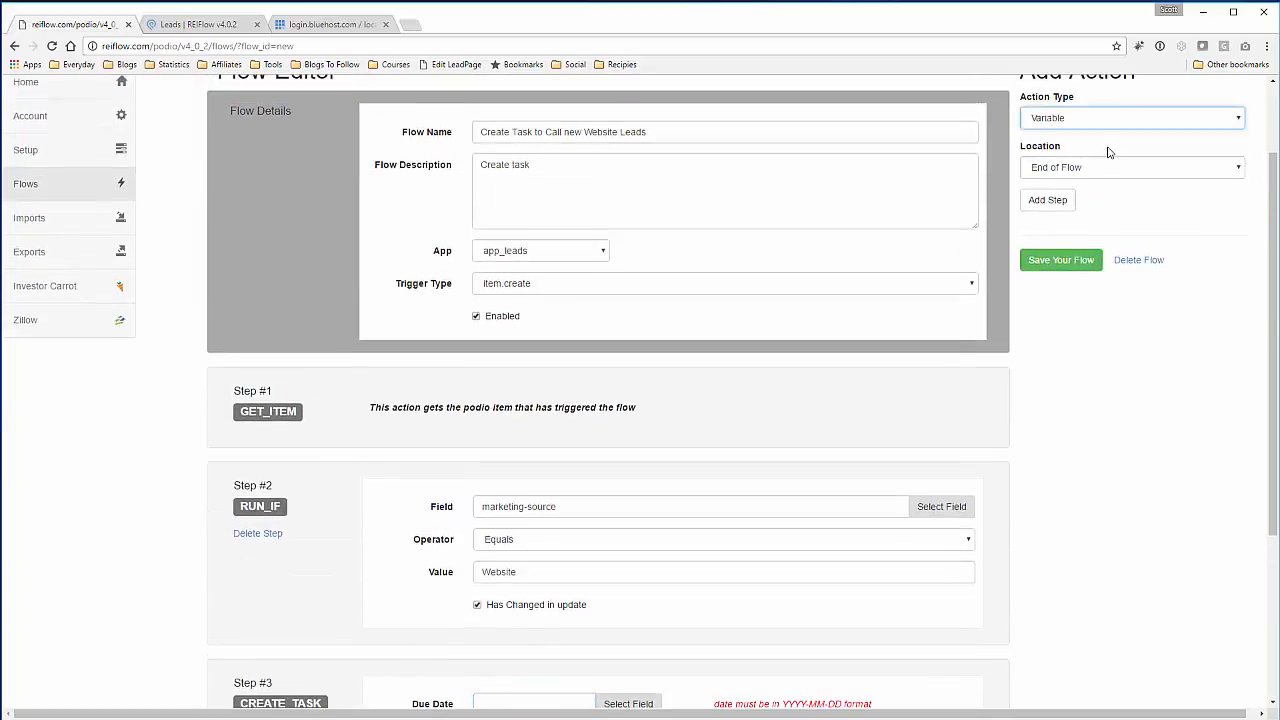
click(1108, 166)
click(1090, 205)
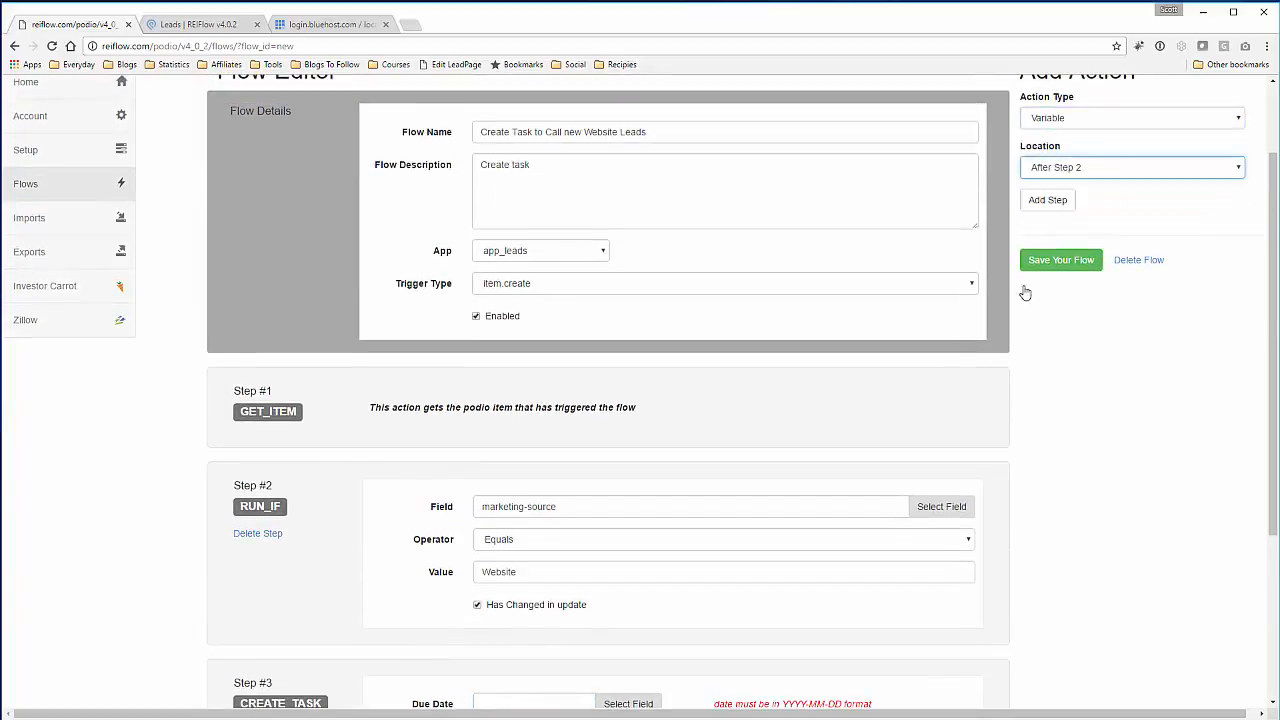
click(1047, 200)
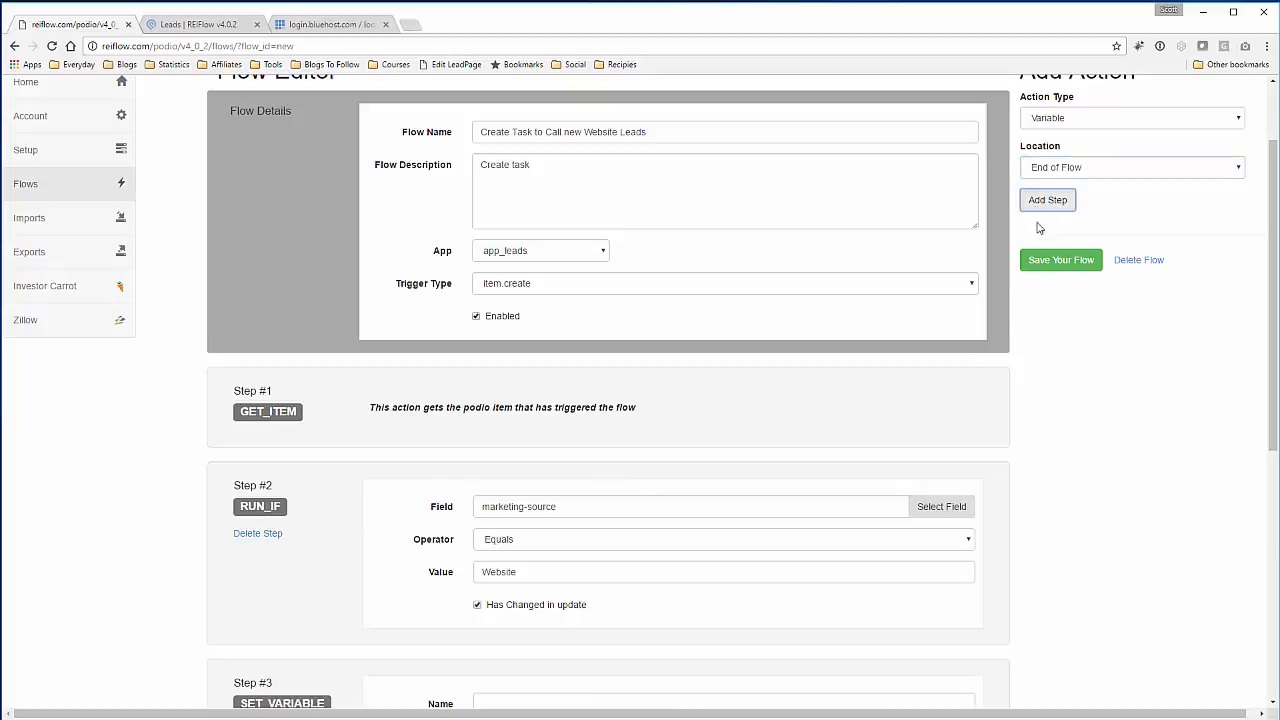
scroll(1055, 440, down, 4)
scroll(1055, 440, down, 1)
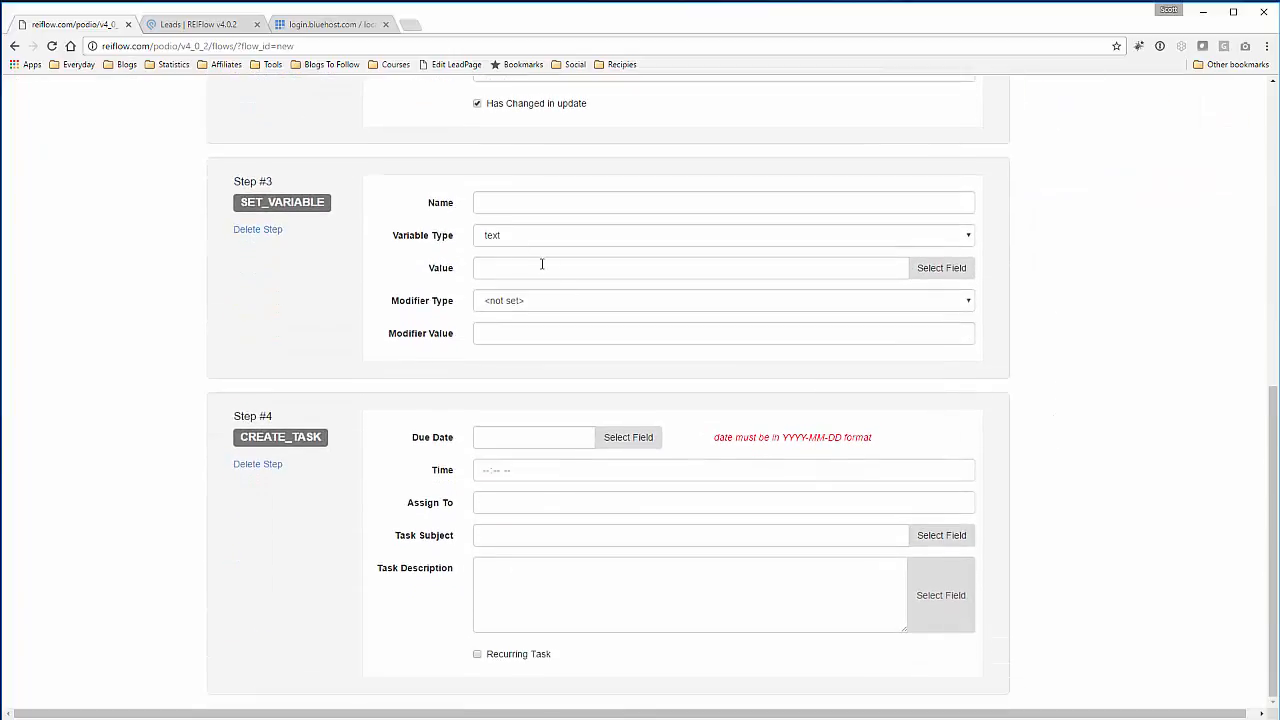
- Name the new variable Due_Date and make its type date
click(490, 206)
text(Due)
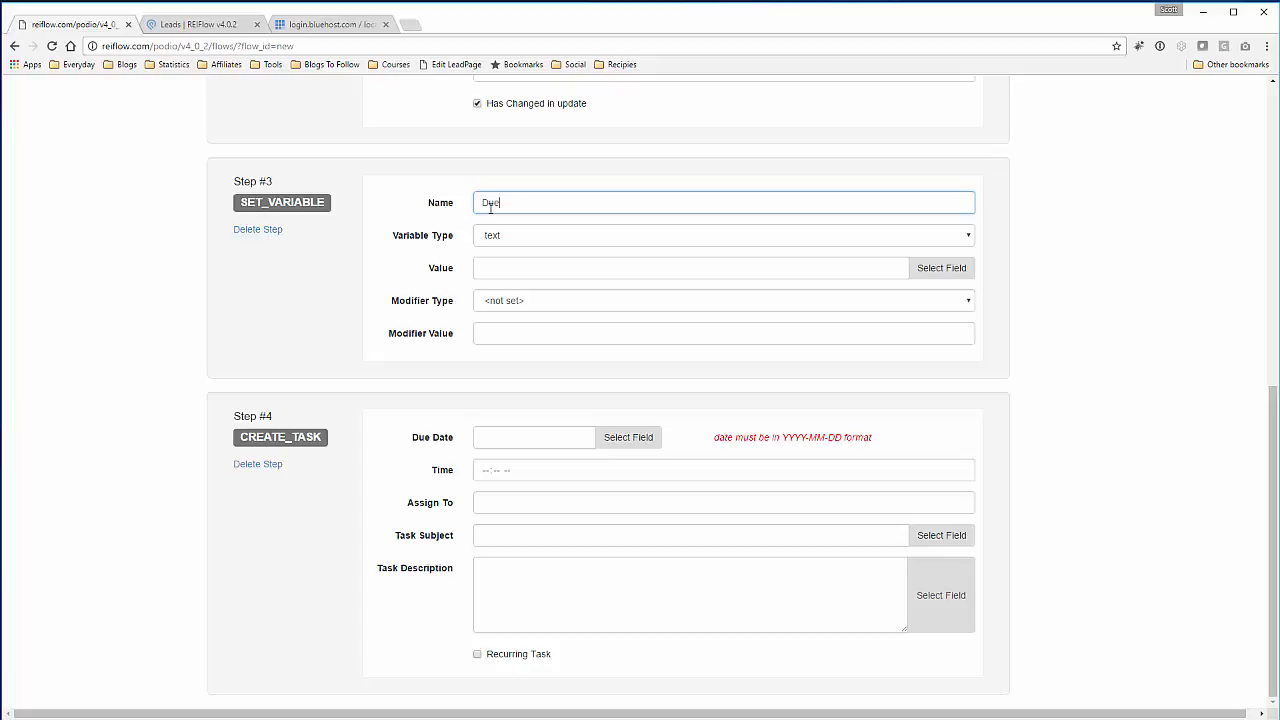
text(_Date)
click(535, 240)
click(544, 264)
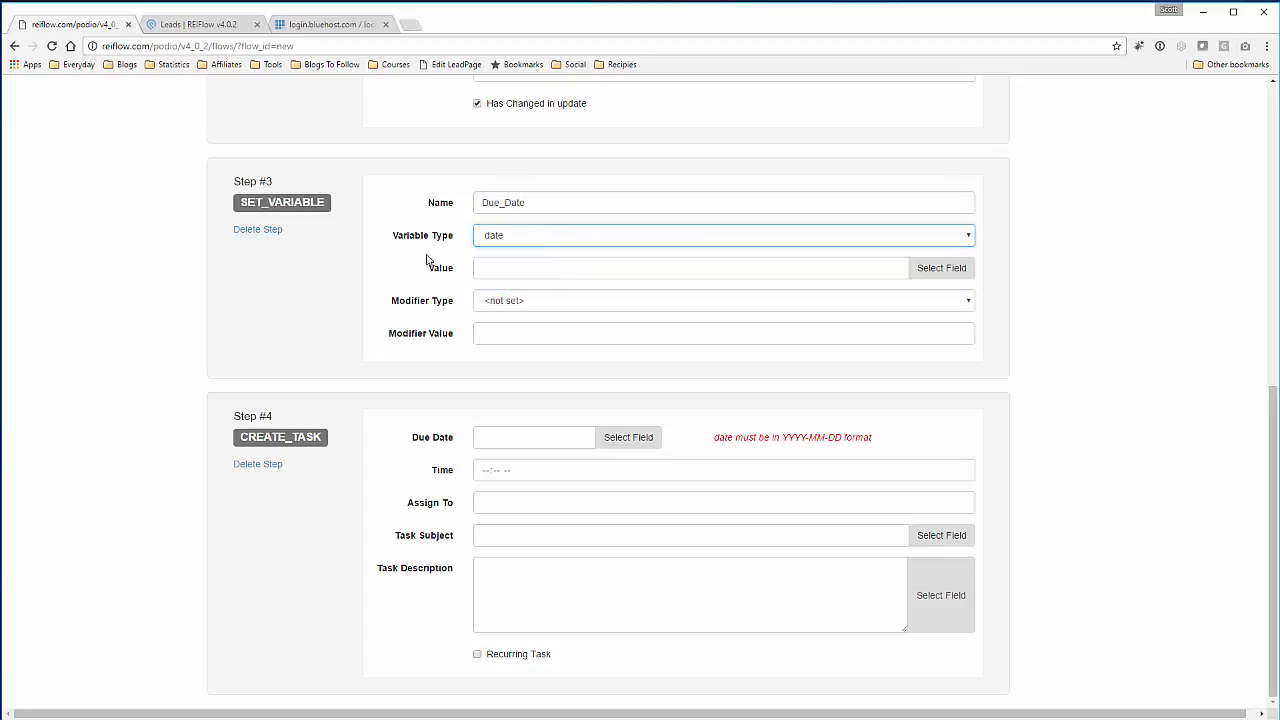
click(437, 266)
- Set Due_Date's value to the app_leads date-originated field
click(700, 268)
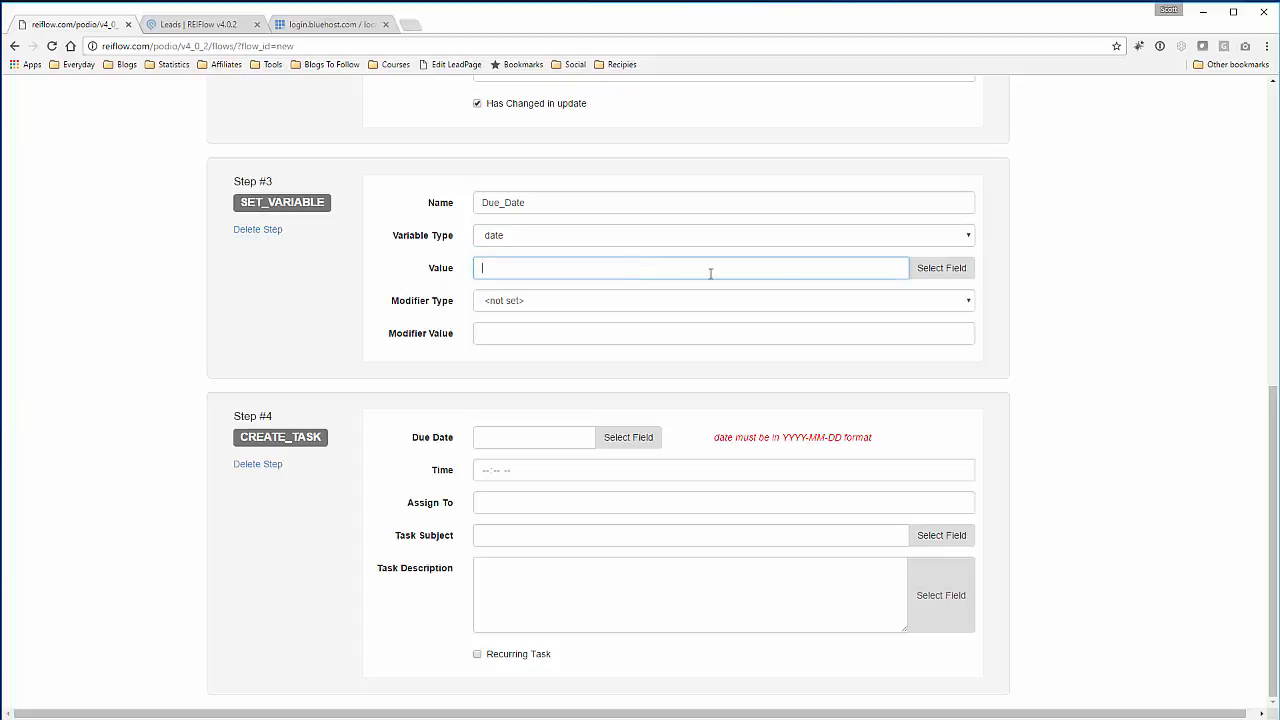
click(940, 270)
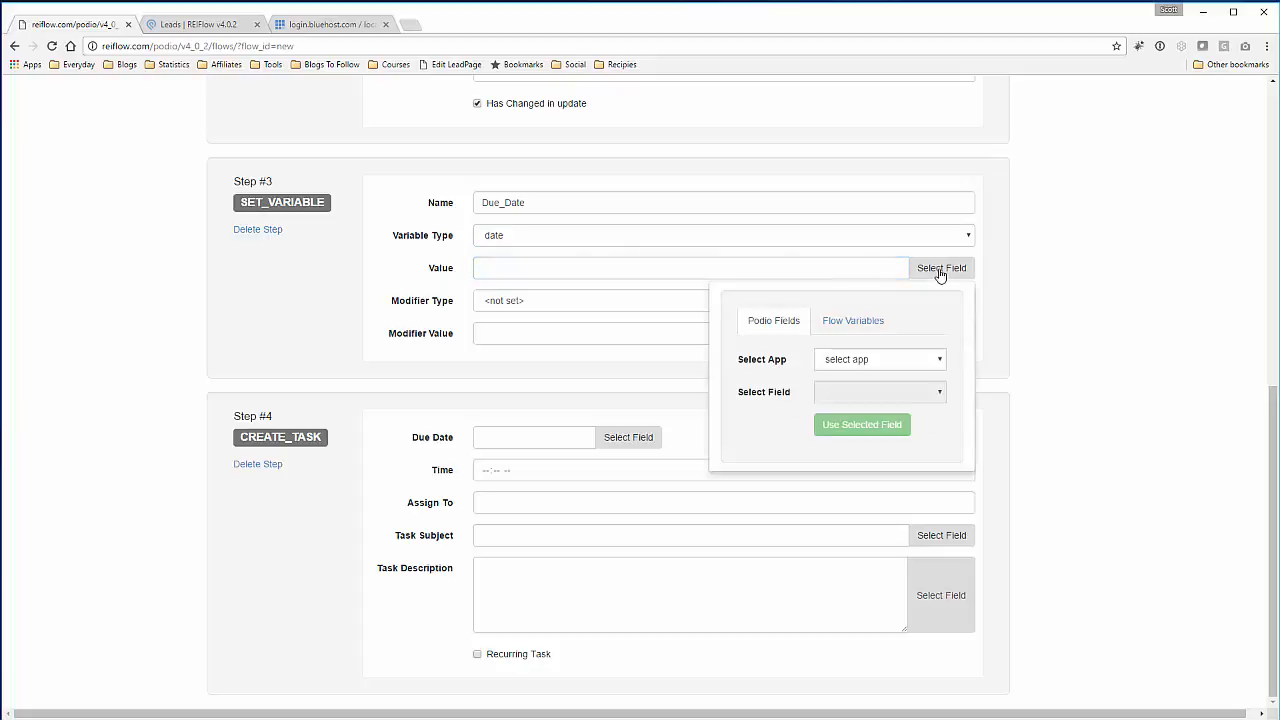
click(899, 361)
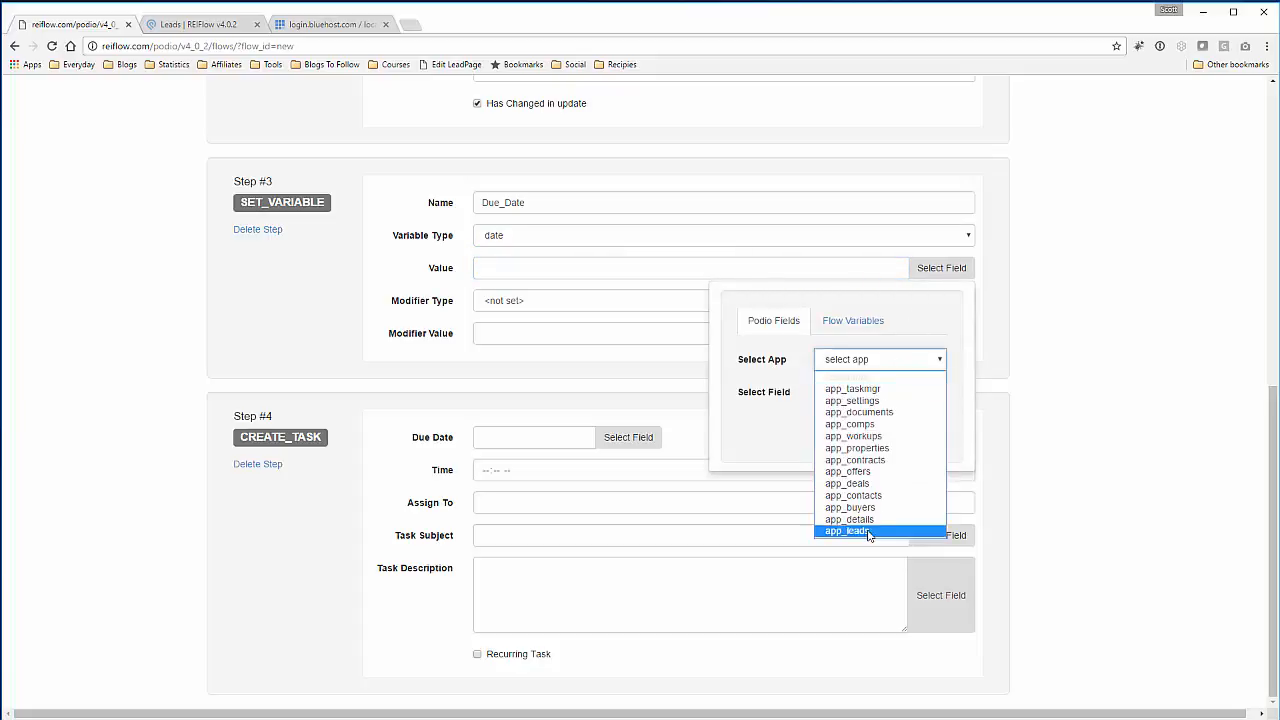
click(868, 531)
click(929, 394)
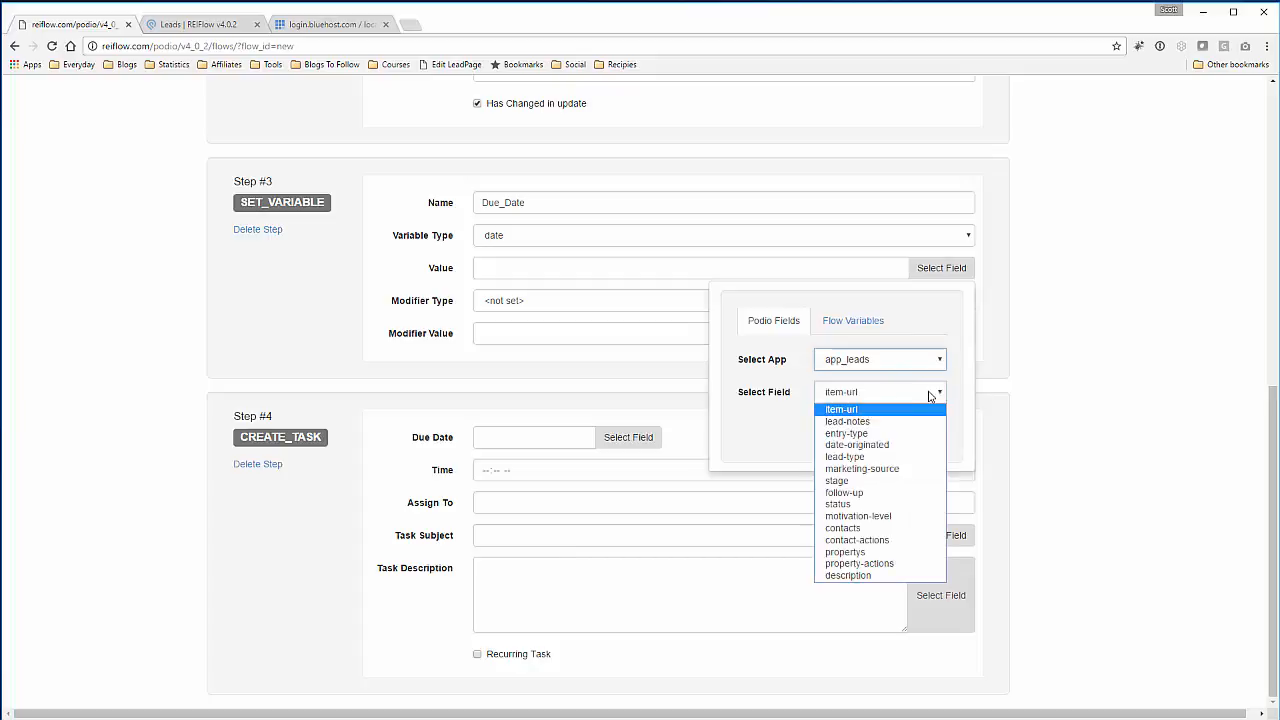
click(890, 445)
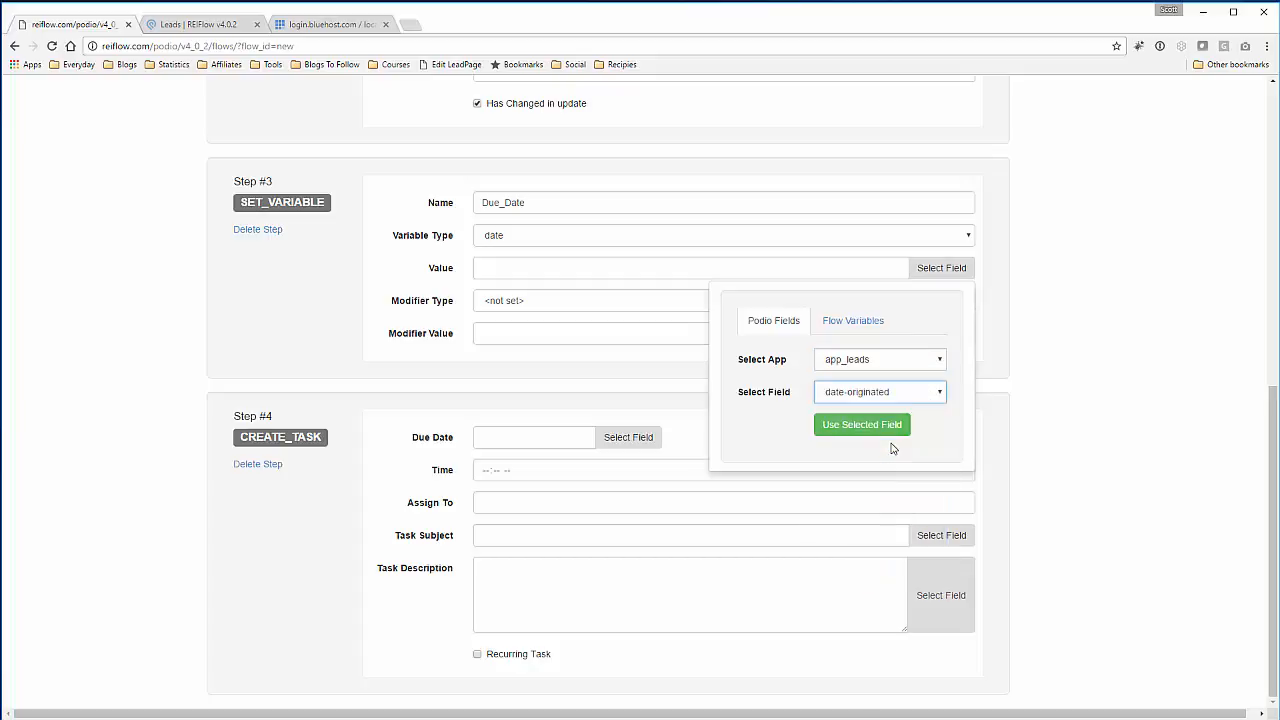
click(846, 434)
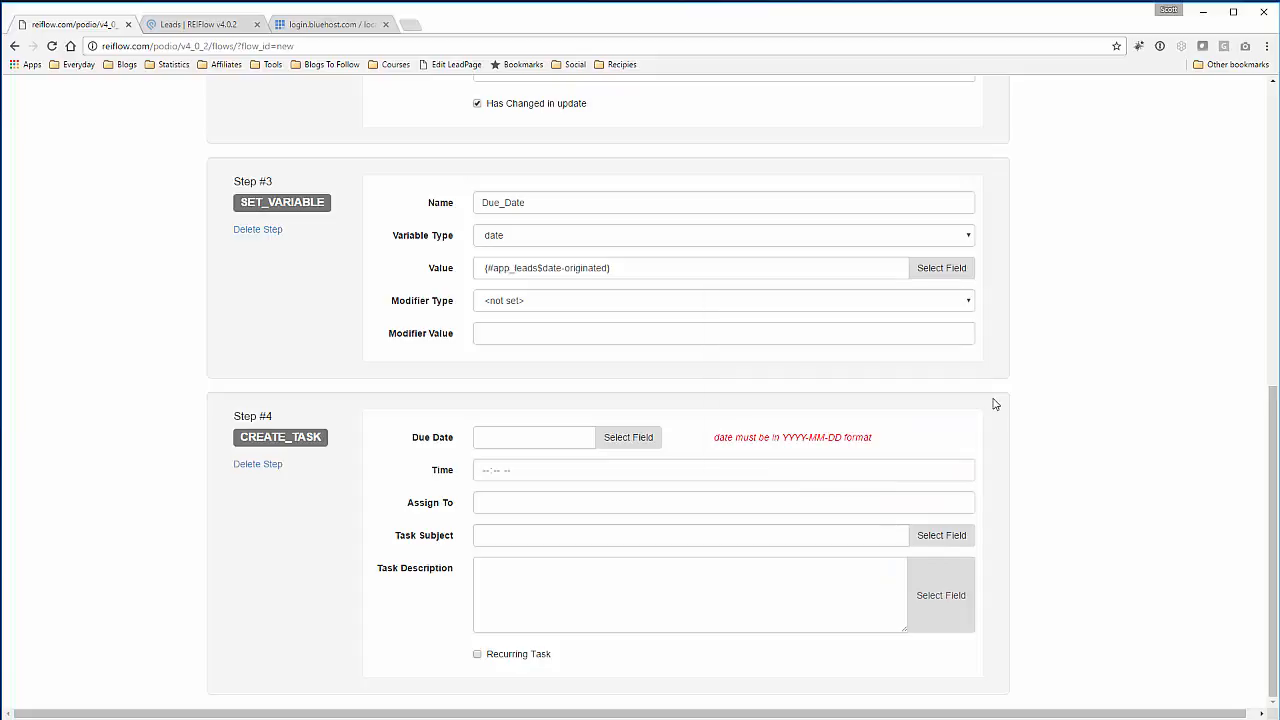
drag(634, 272, 411, 283)
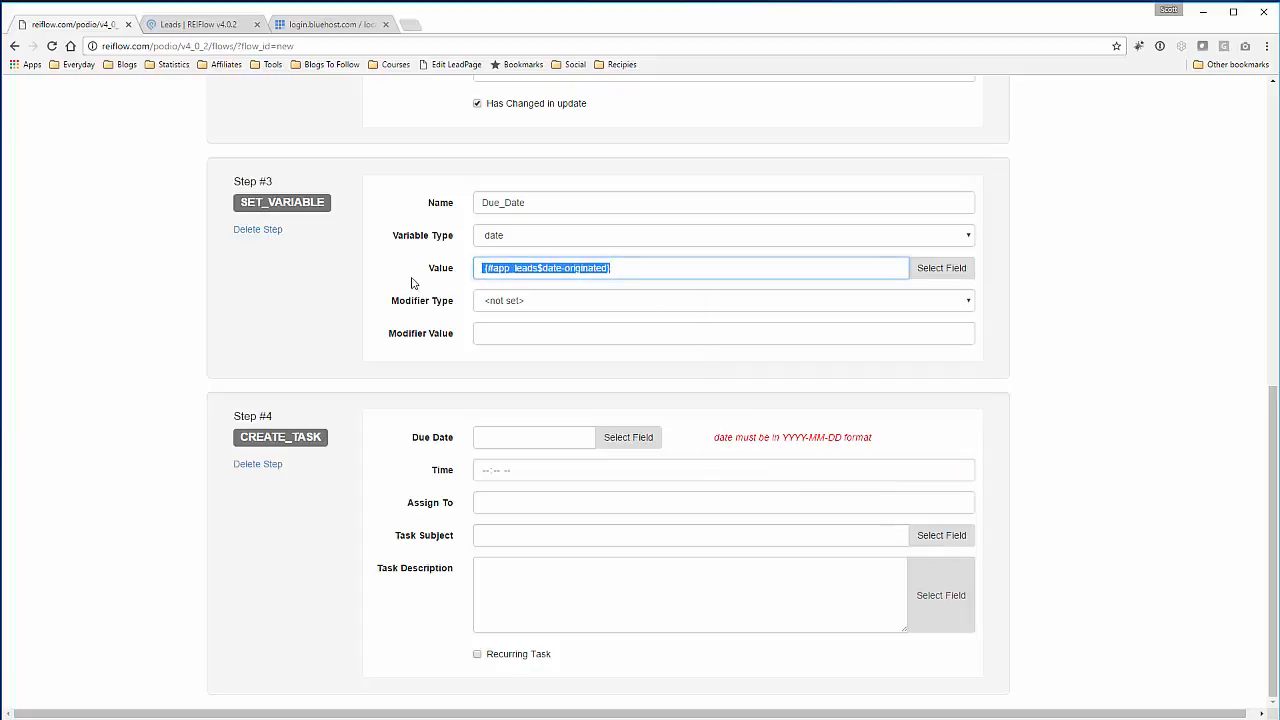
scroll(411, 283, up, 1)
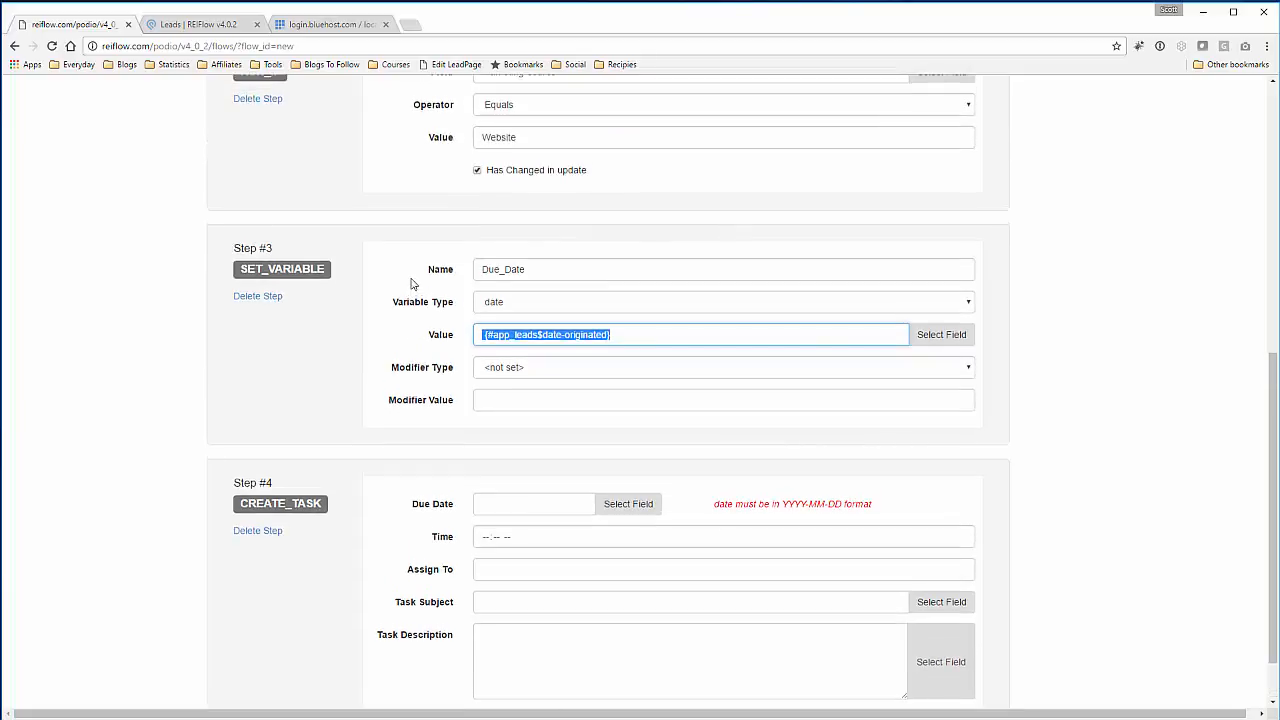
click(638, 338)
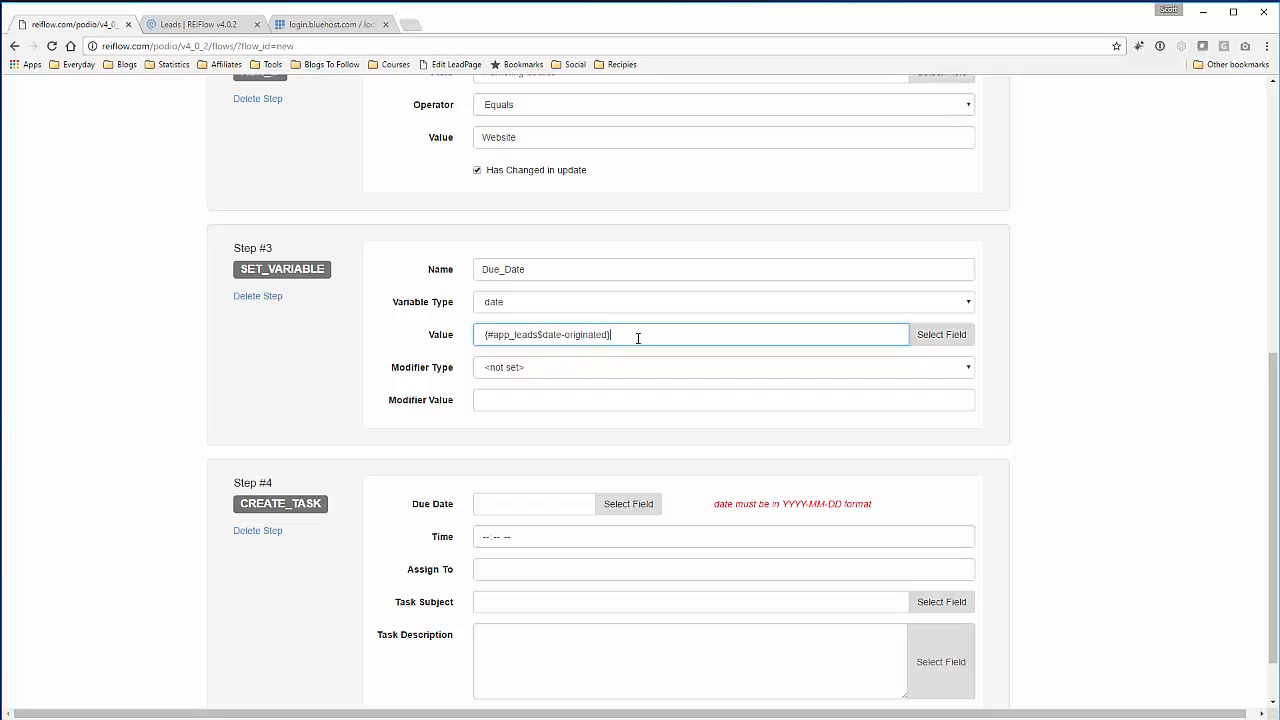
click(413, 354)
scroll(413, 354, down, 1)
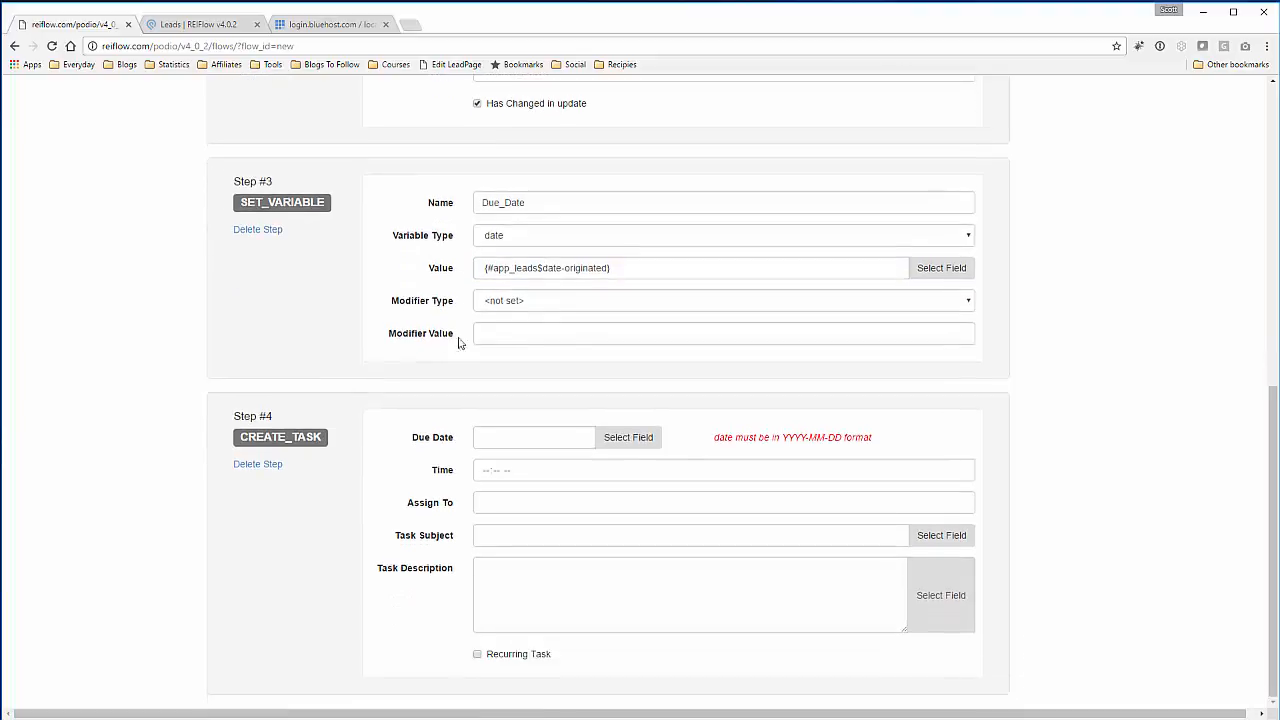
- Give Due_Date an Add Days modifier with value 1
click(600, 305)
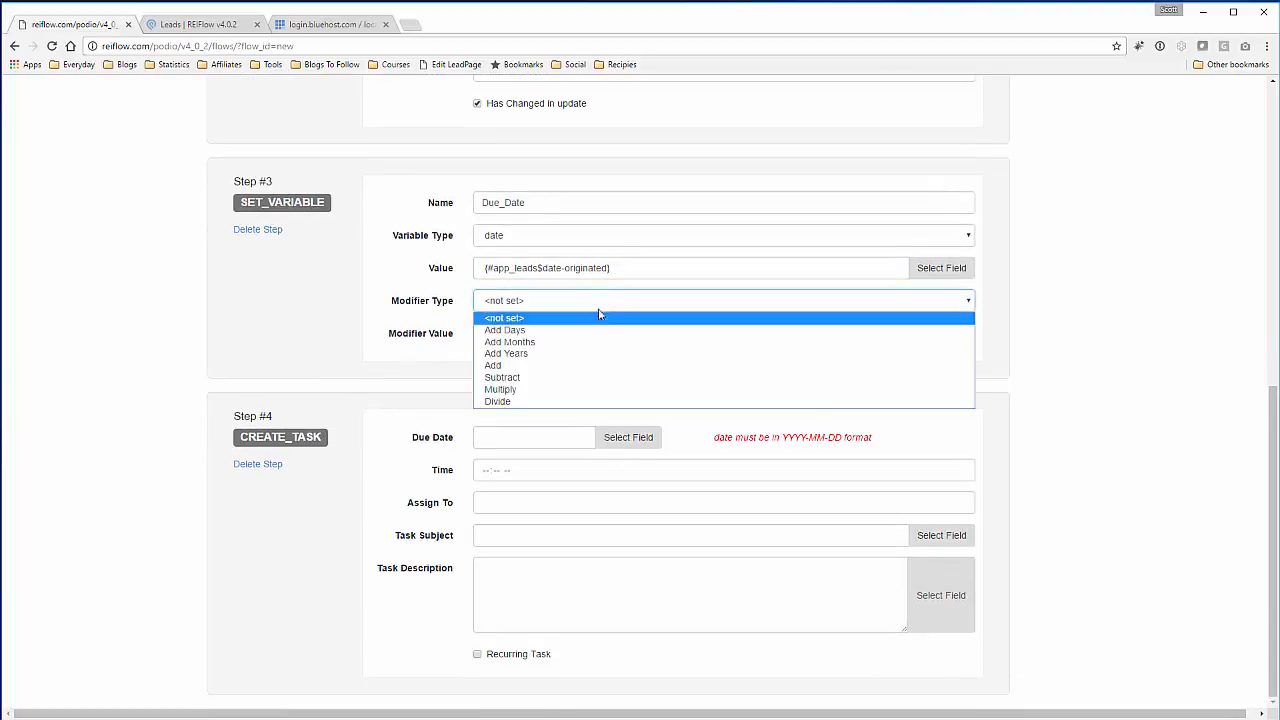
click(590, 337)
click(591, 332)
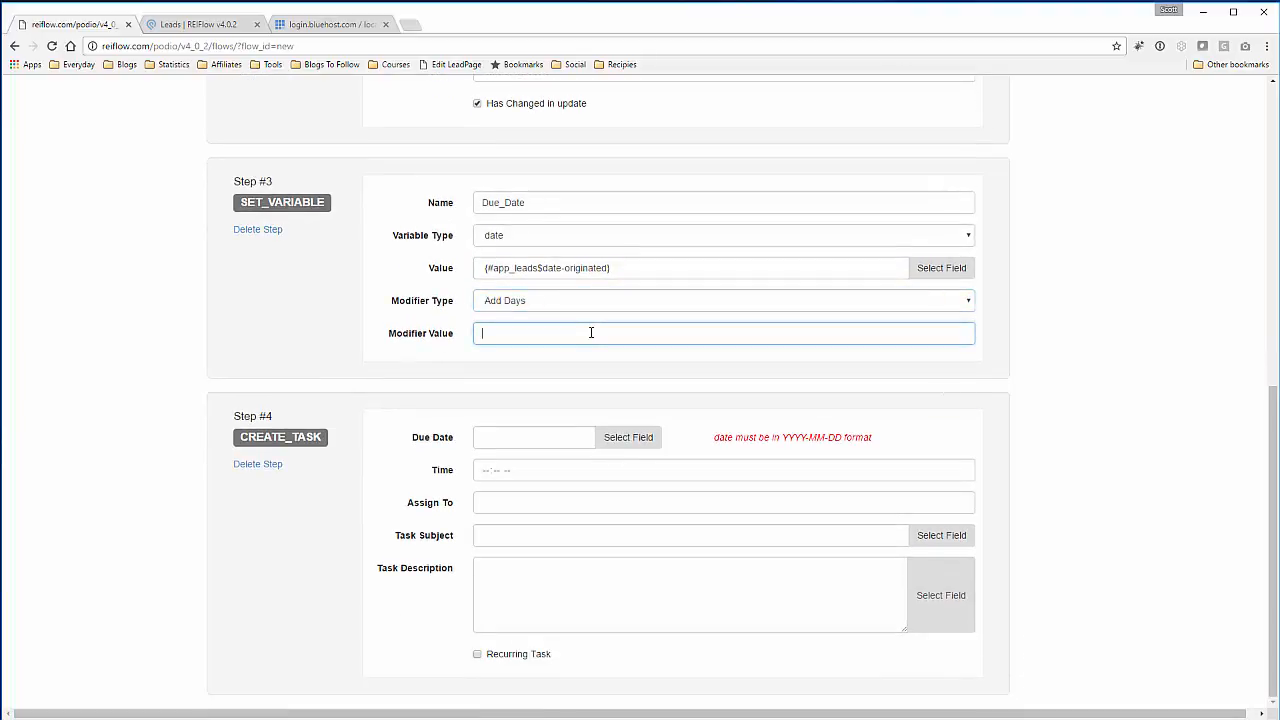
click(368, 332)
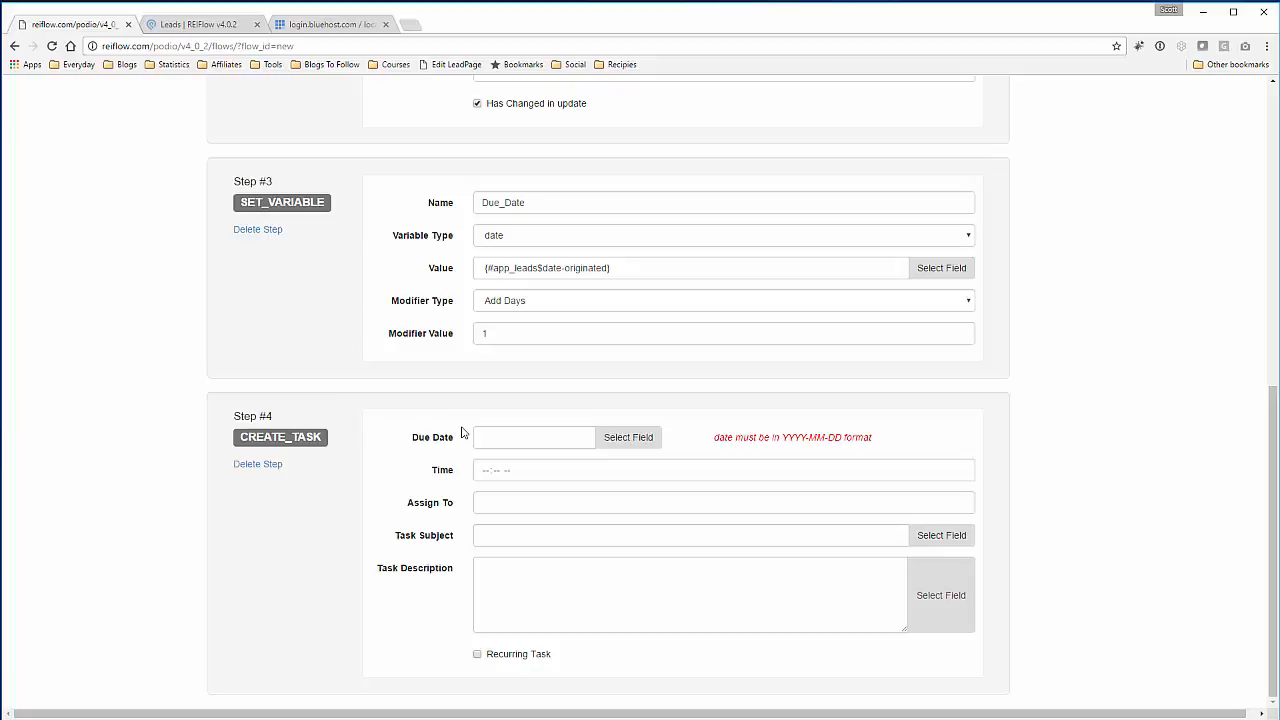
click(629, 440)
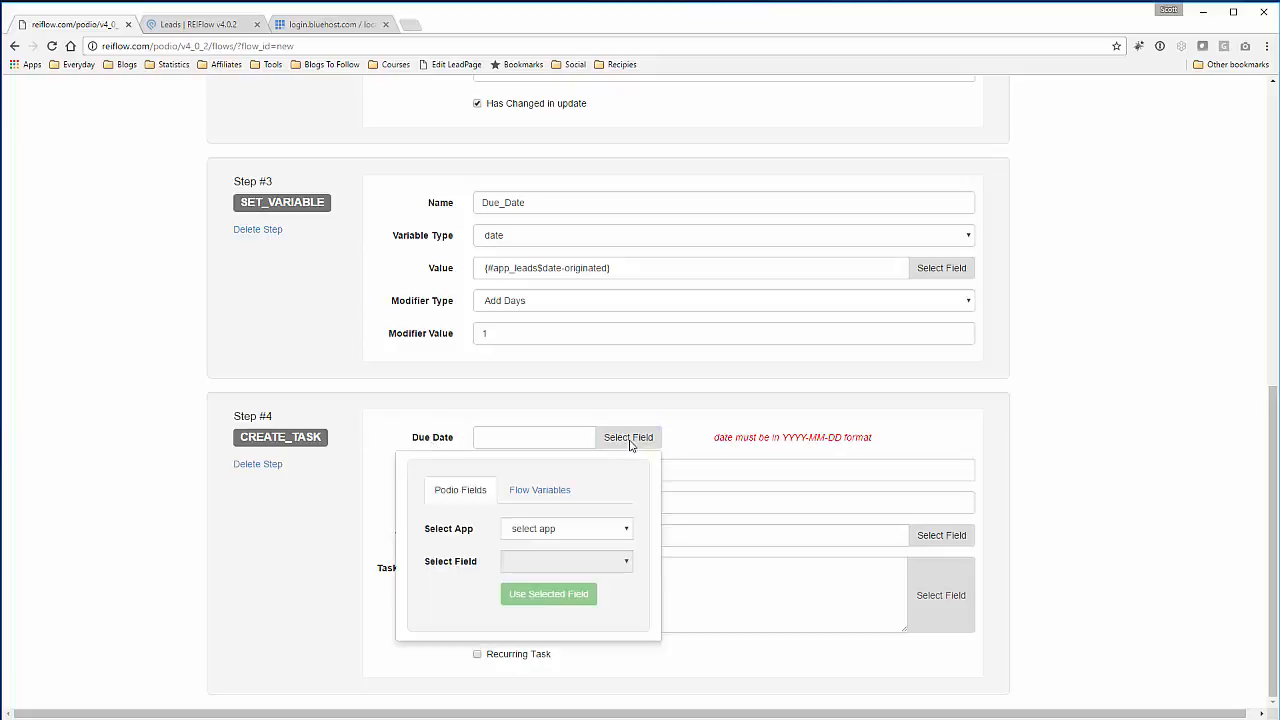
- Set the task's Due Date to the Due_Date variable and its time to 01:00 PM
click(549, 493)
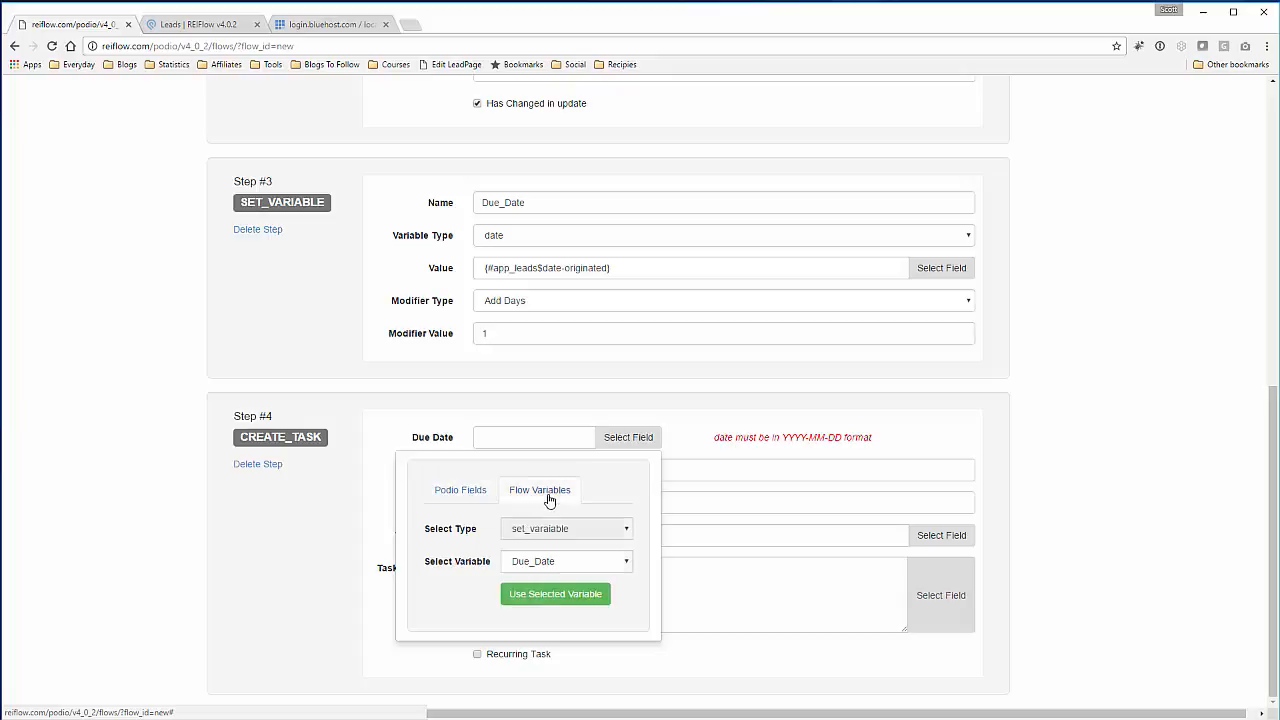
click(555, 598)
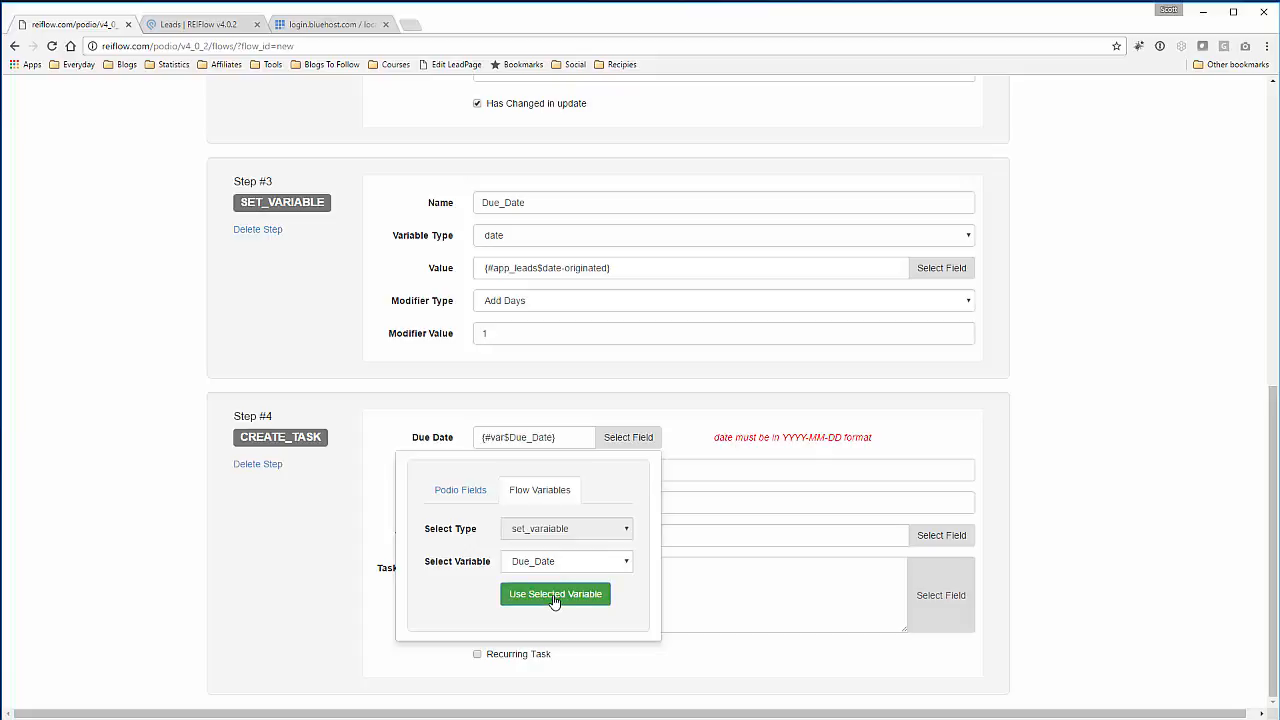
click(838, 455)
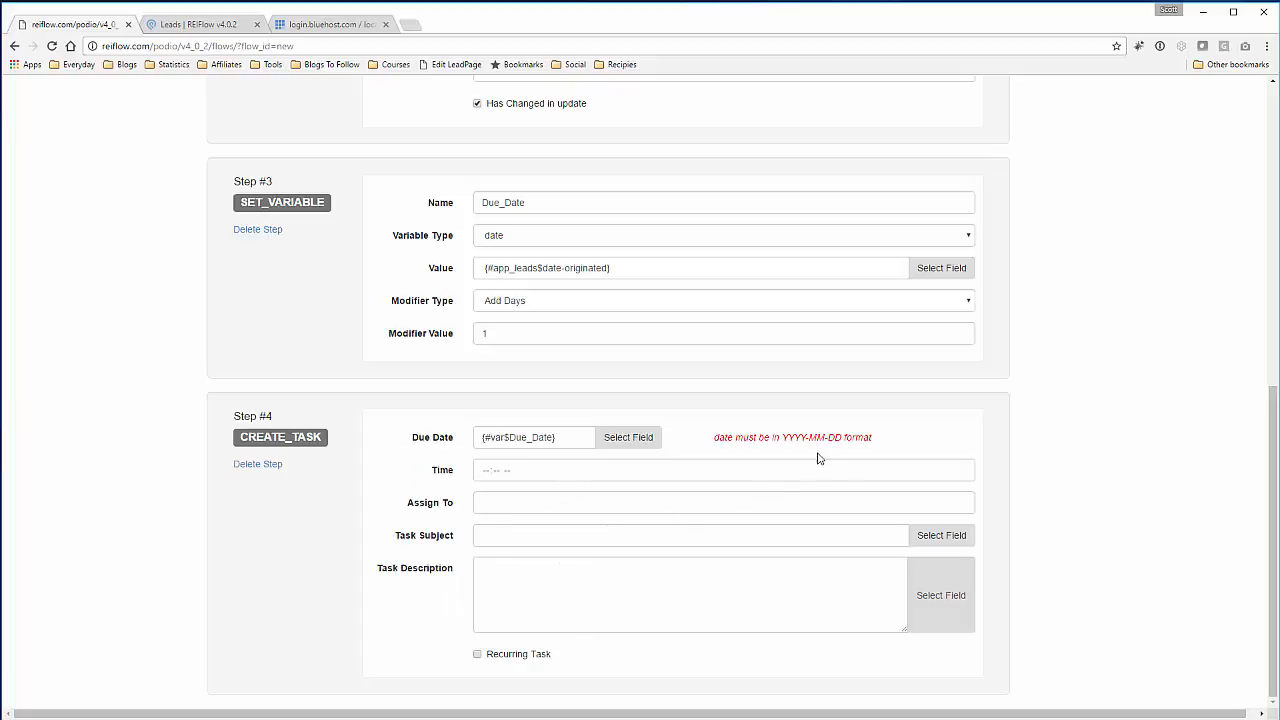
click(486, 471)
text(1:-- --)
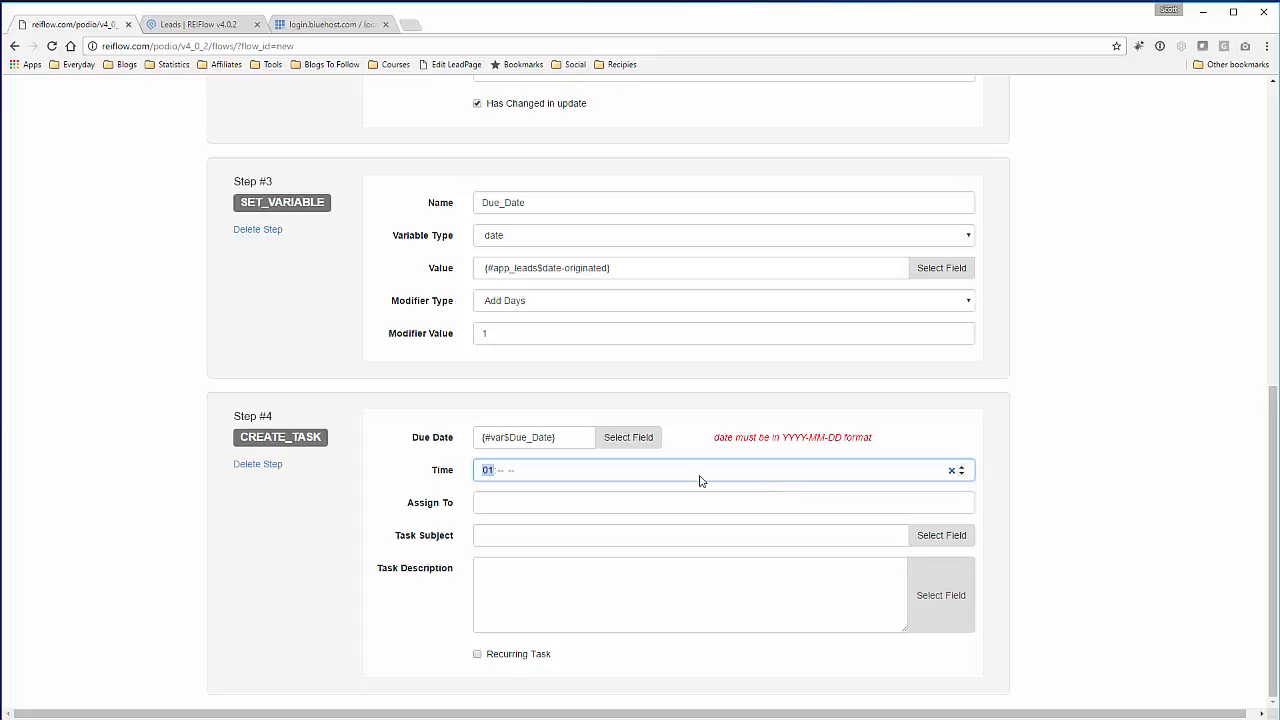
click(502, 474)
text(00p)
click(428, 481)
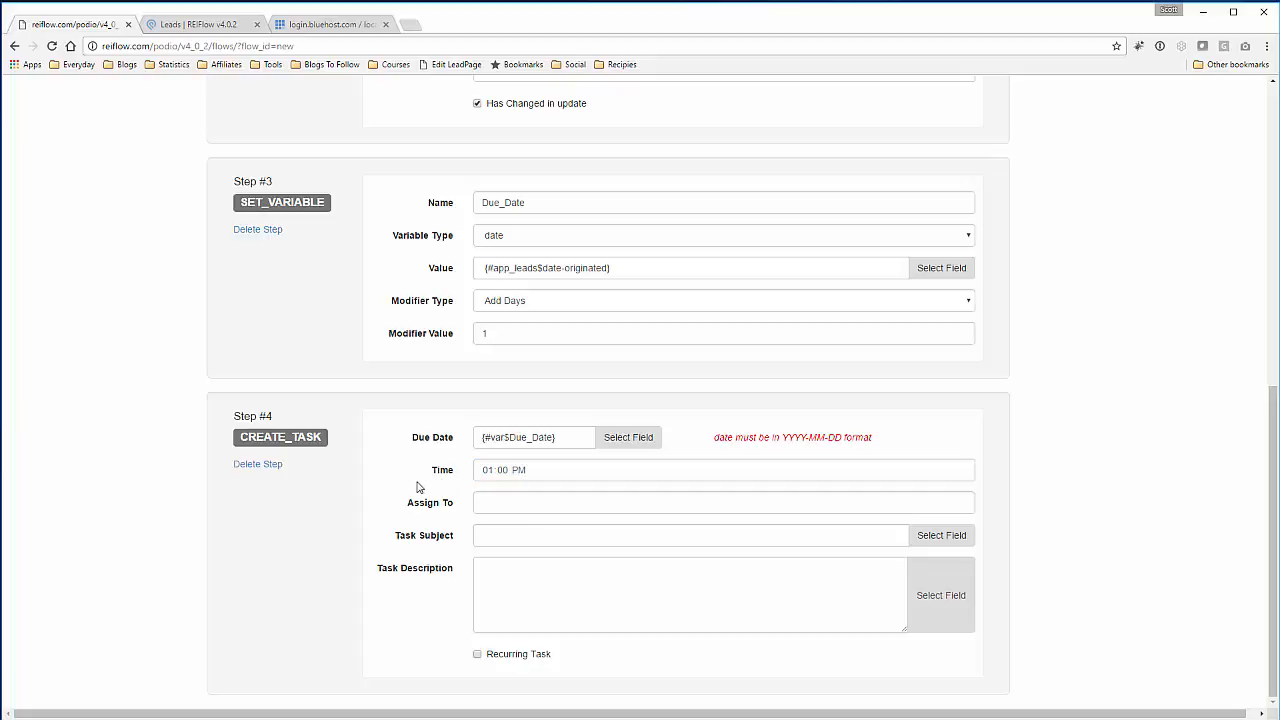
click(625, 502)
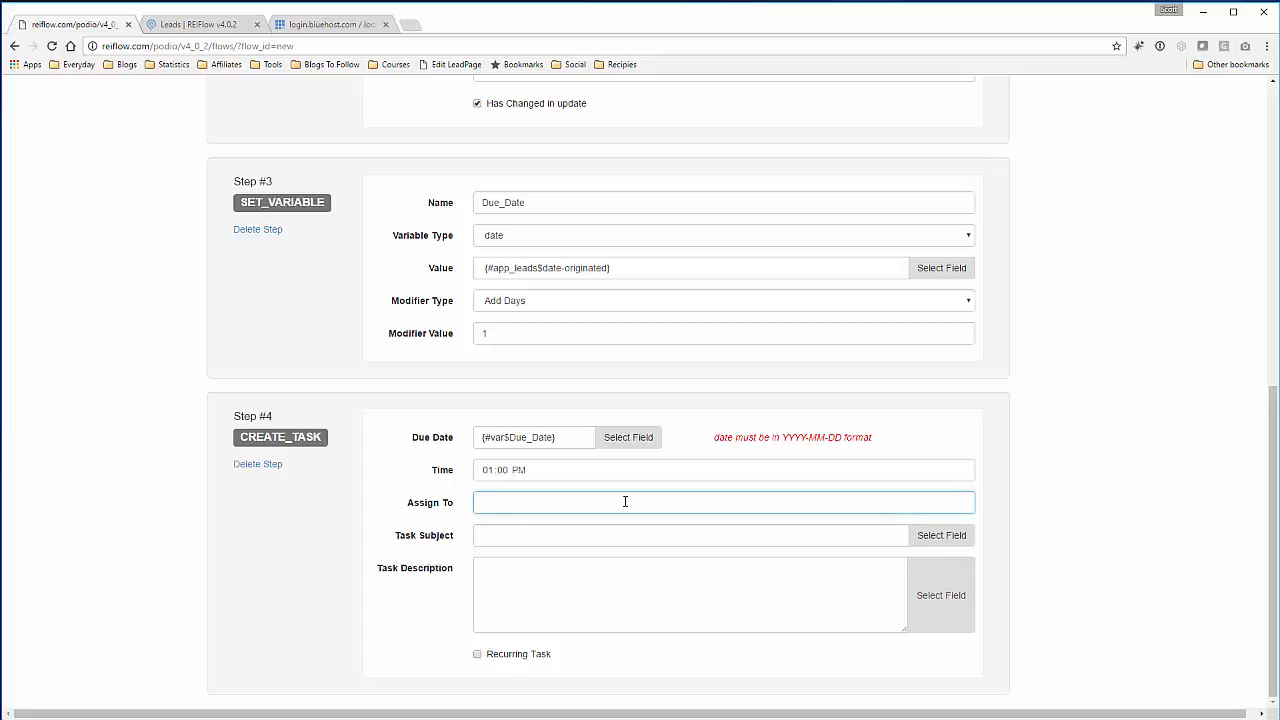
- Enter the assignee's user ID and type the task subject 'Call Webstite Lead'
click(1024, 436)
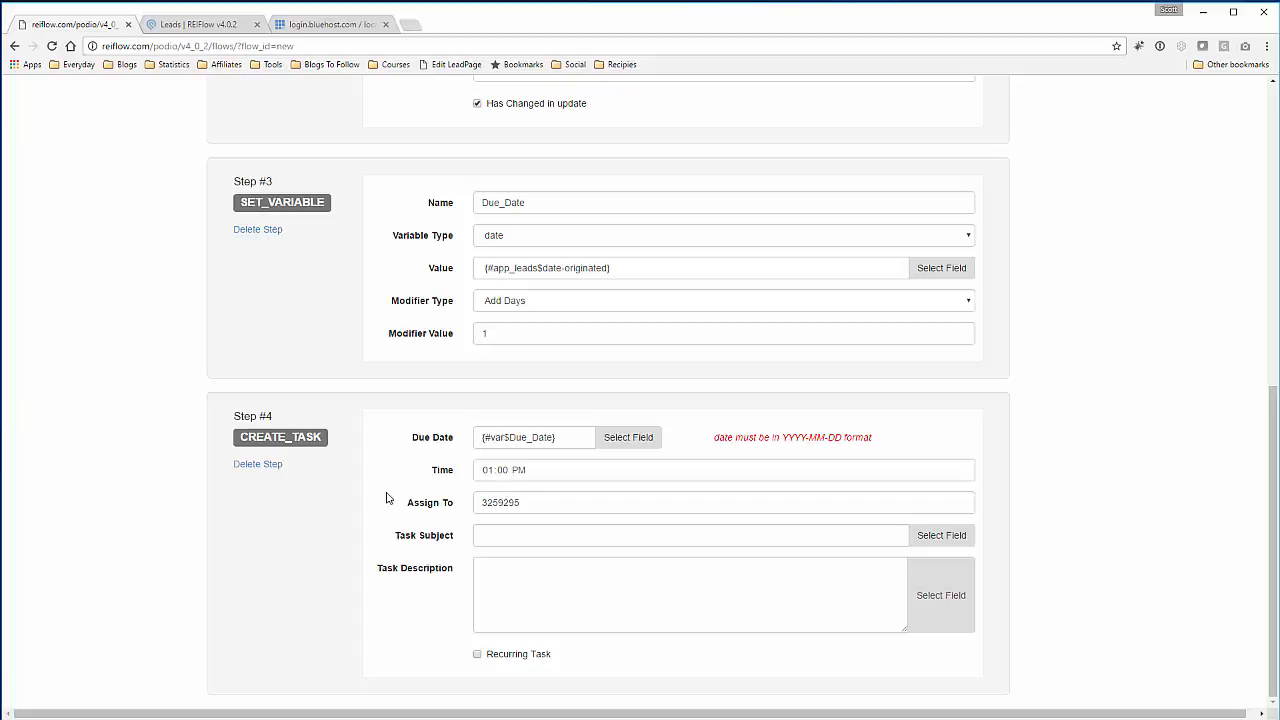
click(487, 534)
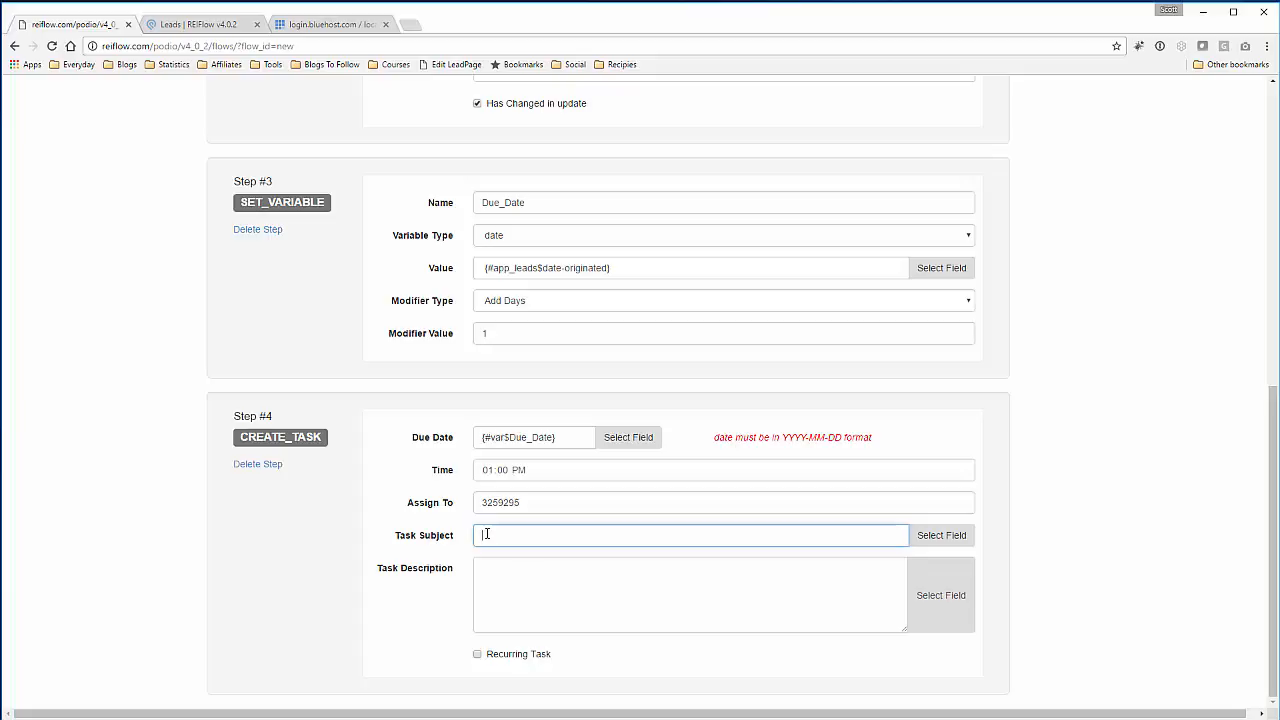
text(Call Webstite Lead -)
- Append the app_properties address field to the task subject
click(938, 540)
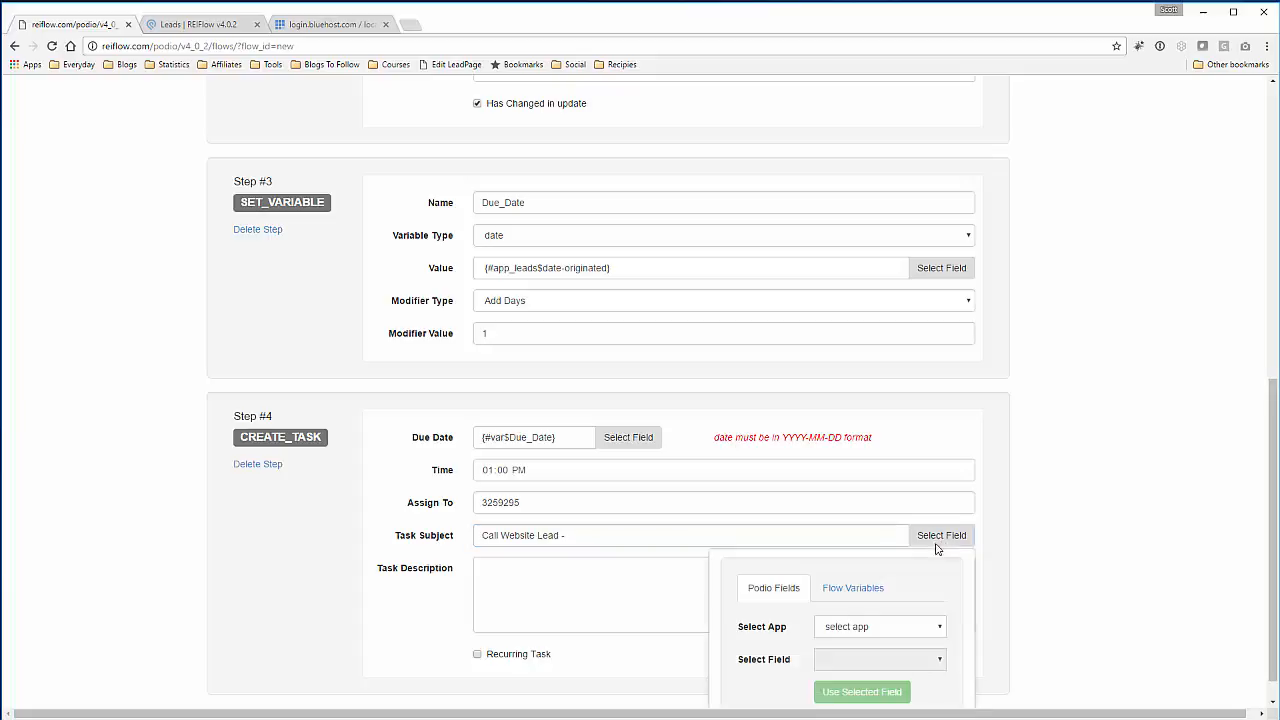
scroll(880, 592, down, 1)
click(881, 595)
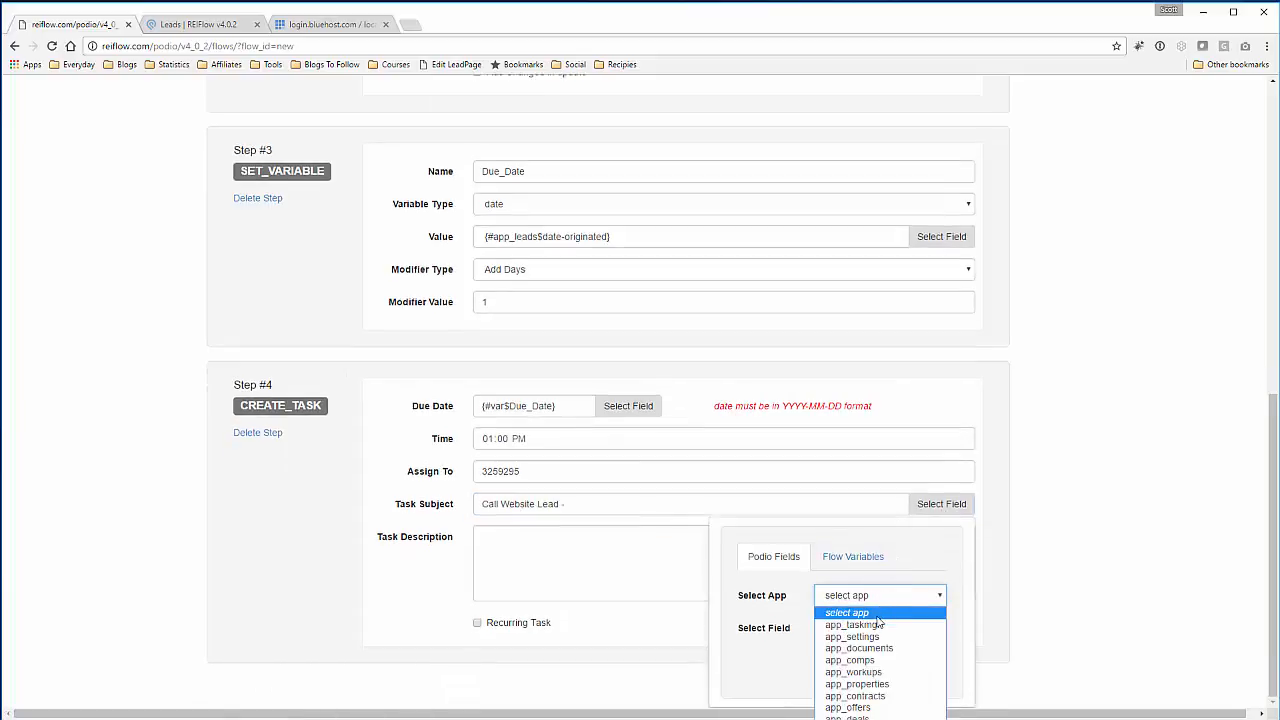
click(876, 686)
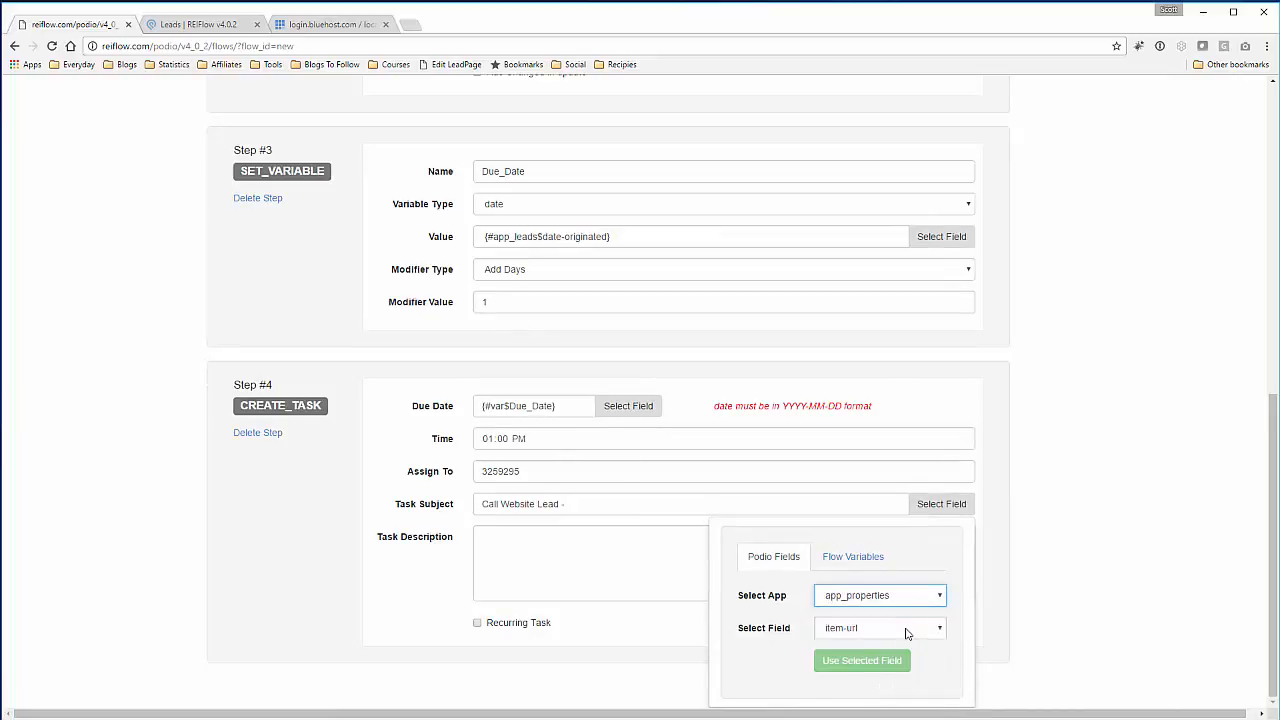
click(903, 632)
click(881, 706)
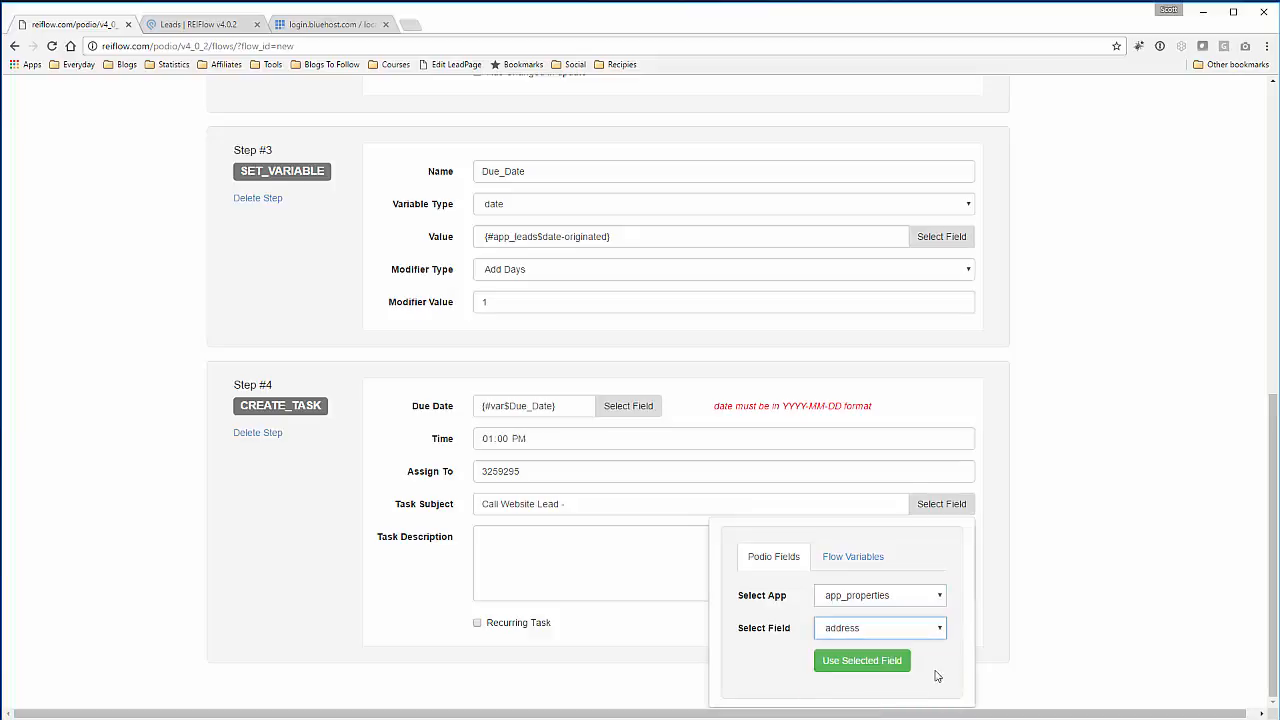
click(890, 668)
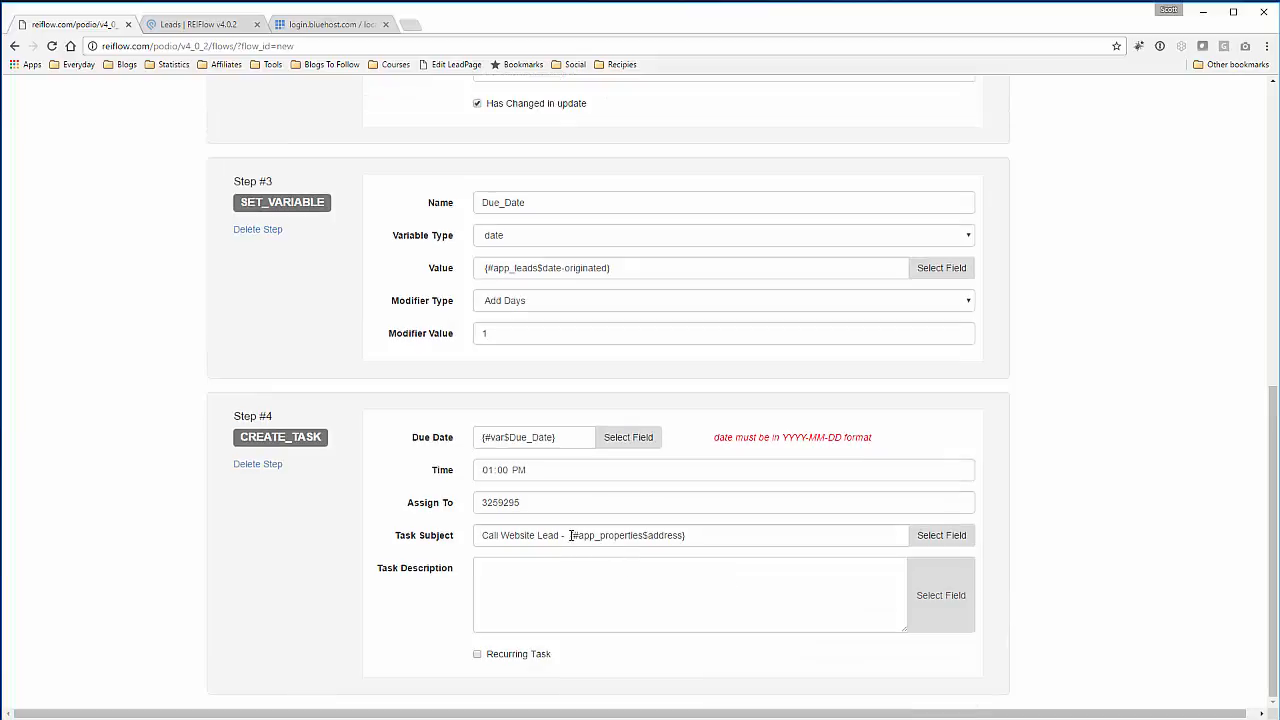
drag(570, 535, 697, 535)
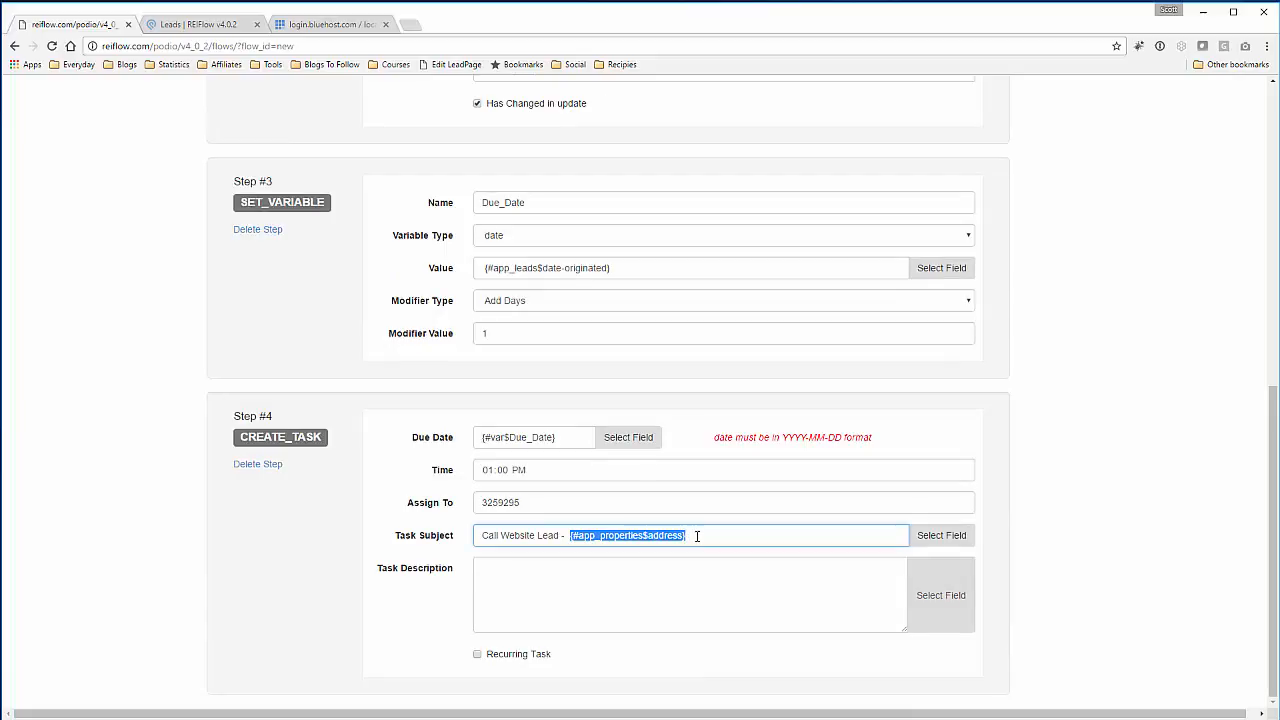
click(660, 575)
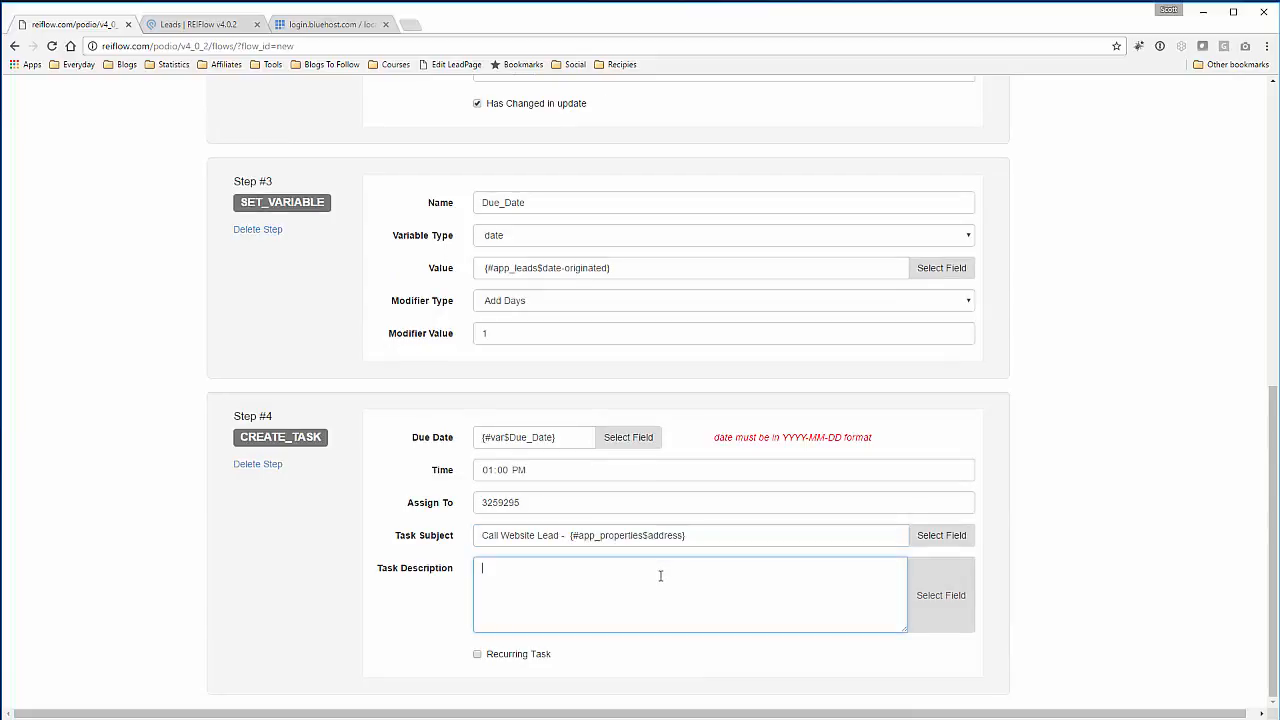
- Describe the task as 'This is a sample Task', leaving Recurring Task unchecked
text(This is a sample Task)
click(477, 654)
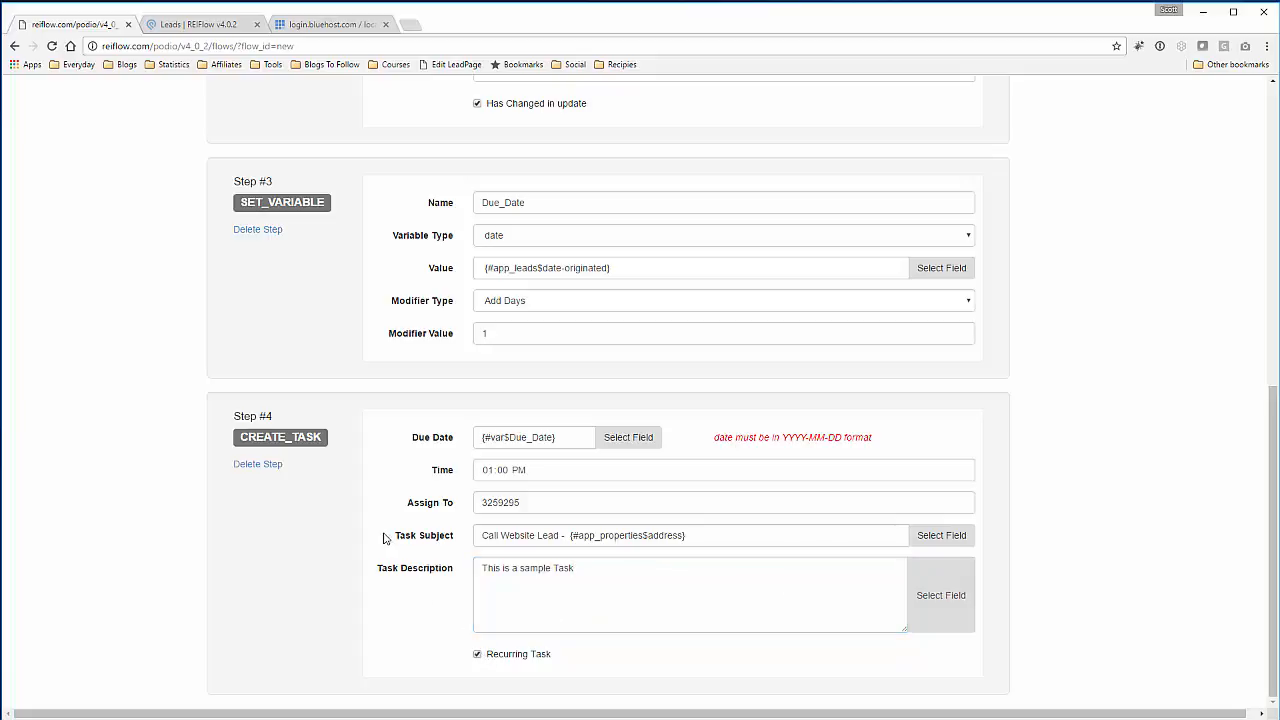
click(477, 654)
- Save the flow from the top of the flow editor
scroll(1143, 563, up, 1)
scroll(1145, 565, down, 1)
key(Home)
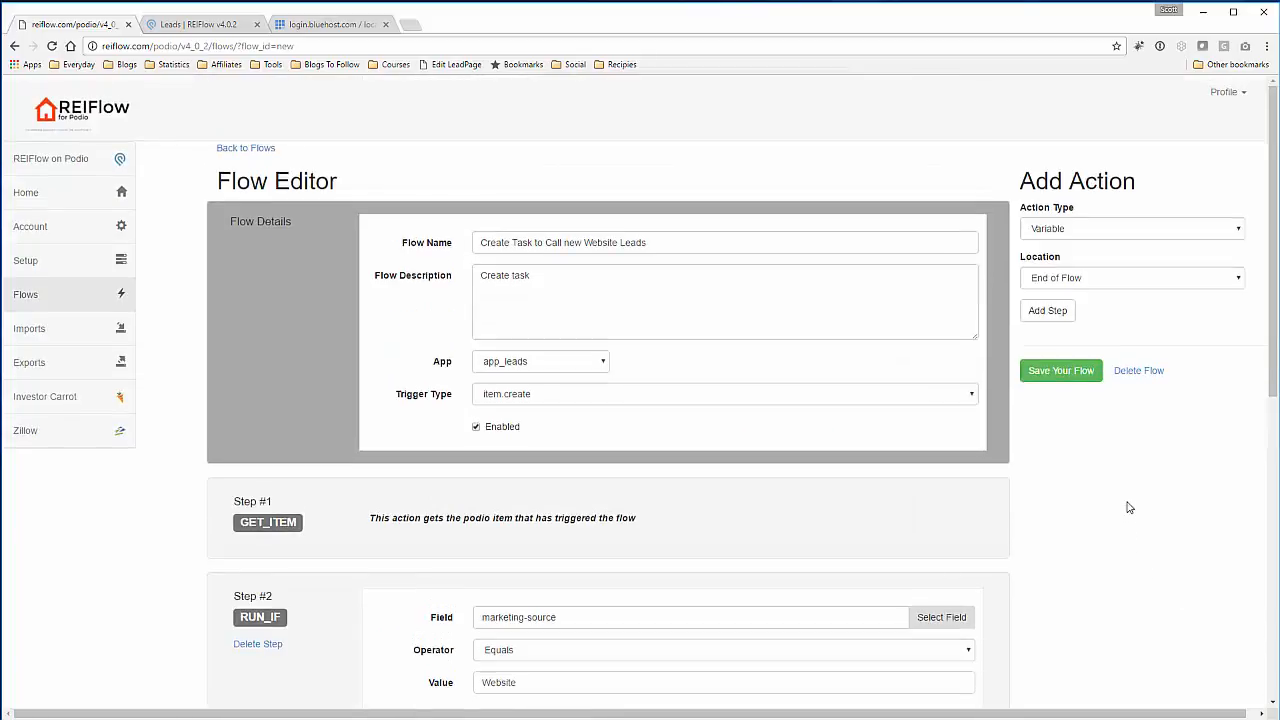
click(1064, 378)
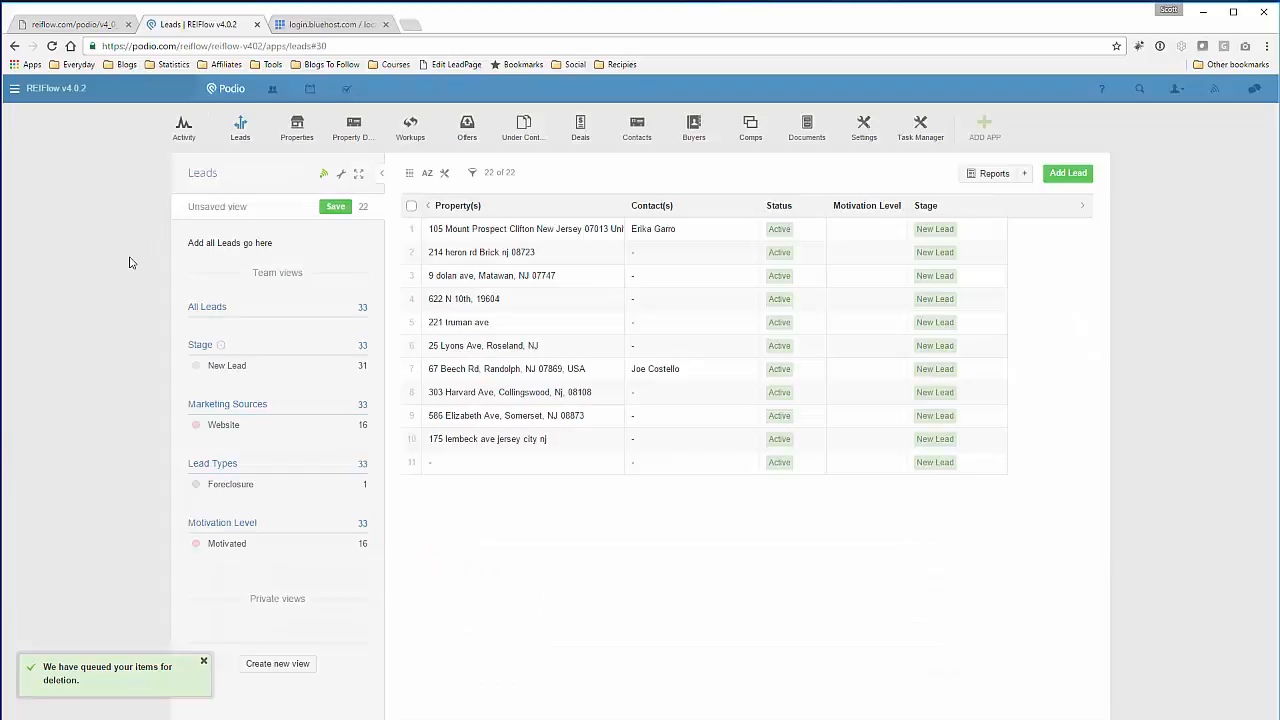
- Add a new test lead with Marketing Source set to Website and save it
click(1066, 174)
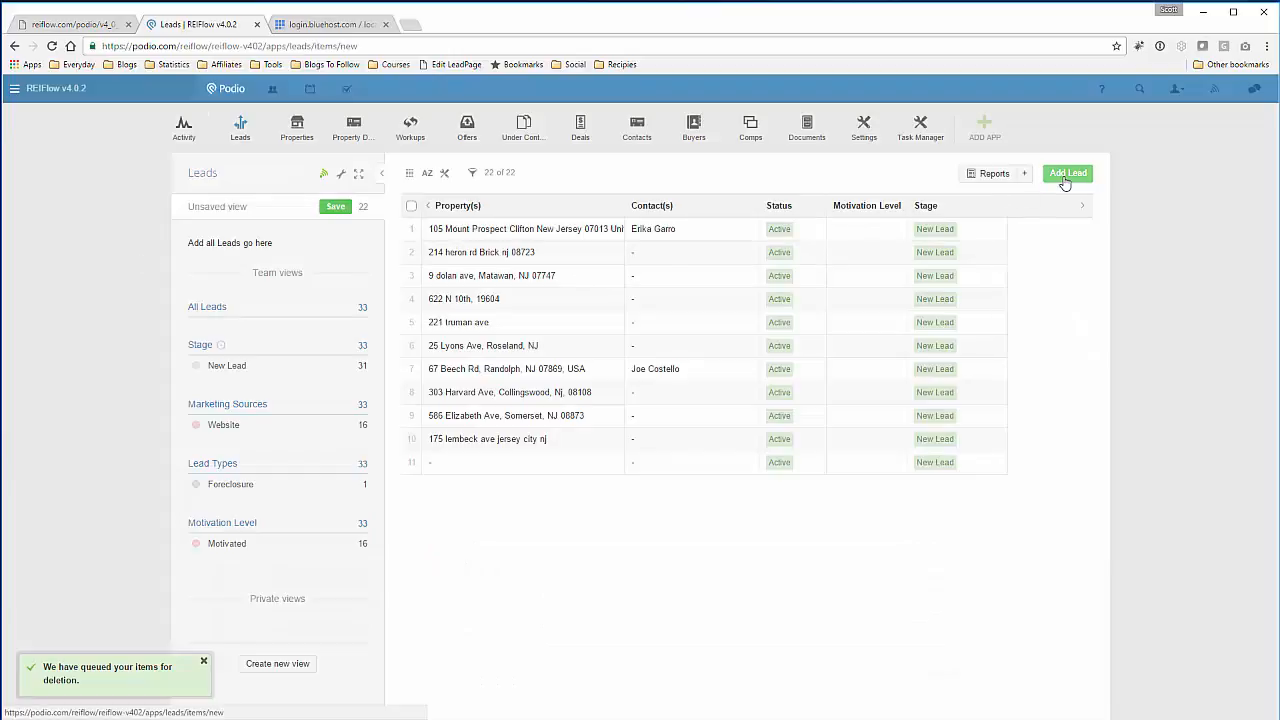
scroll(391, 380, down, 3)
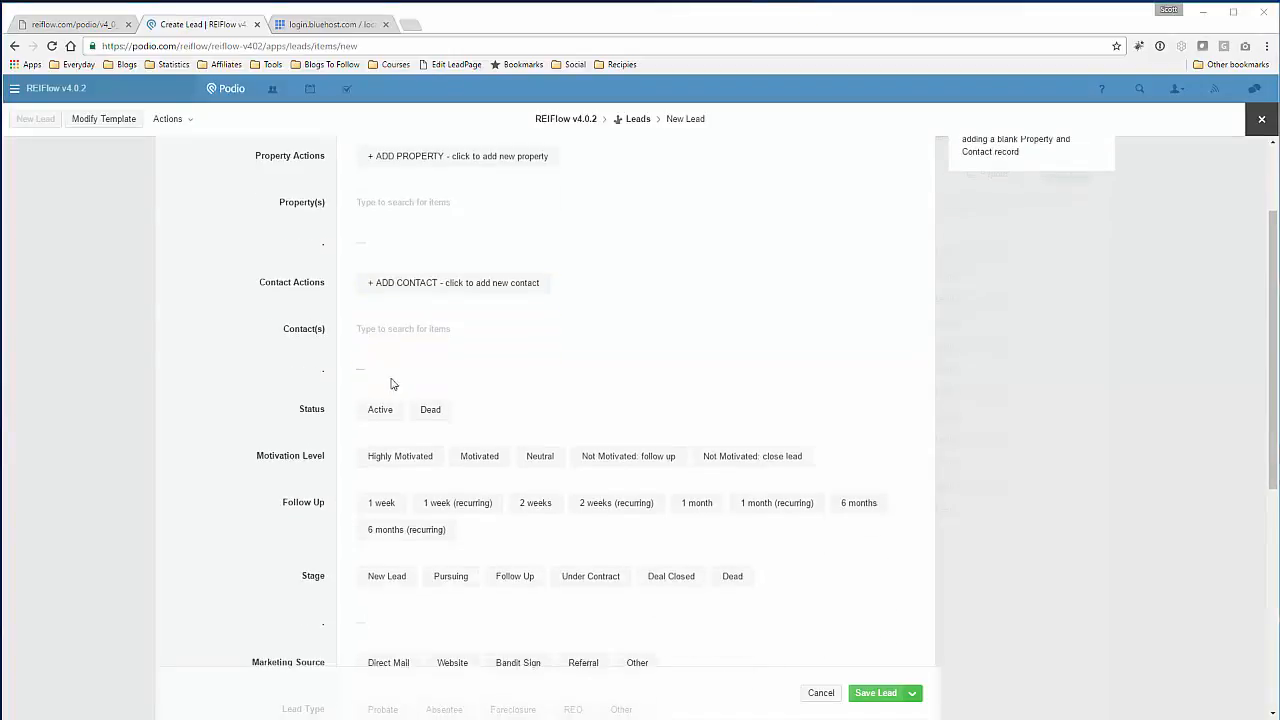
scroll(220, 391, down, 3)
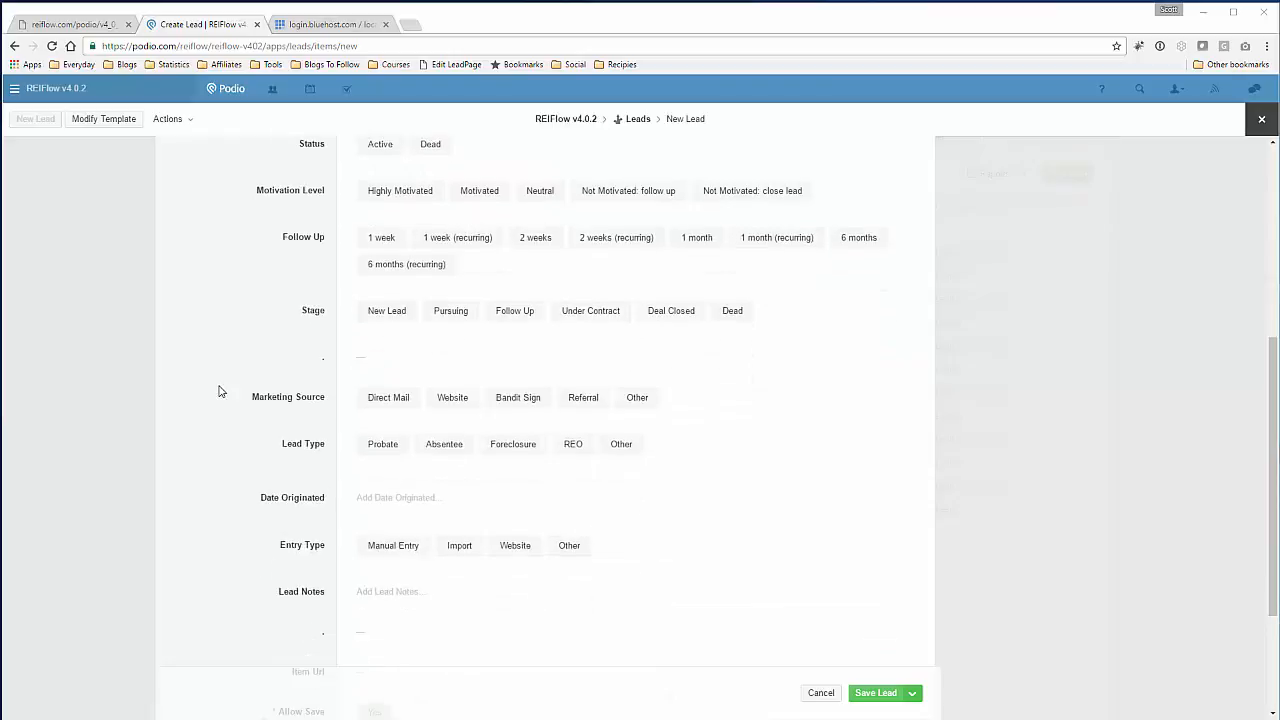
click(450, 397)
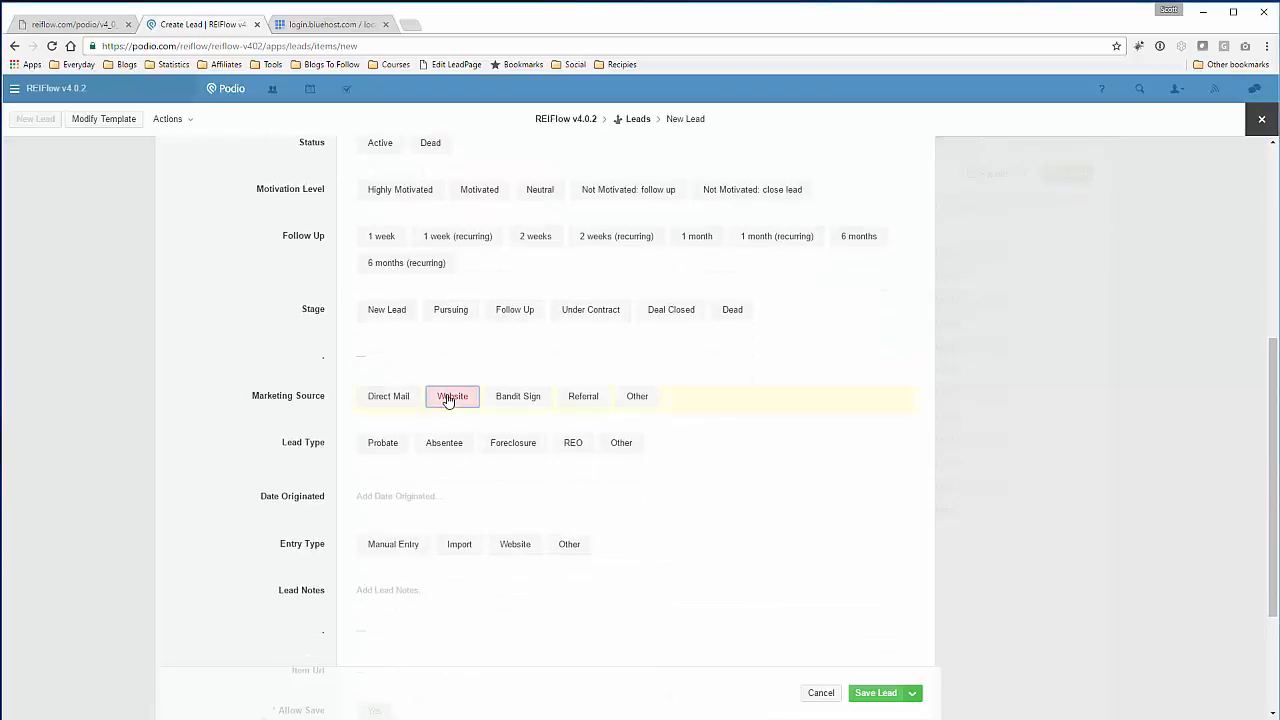
click(875, 693)
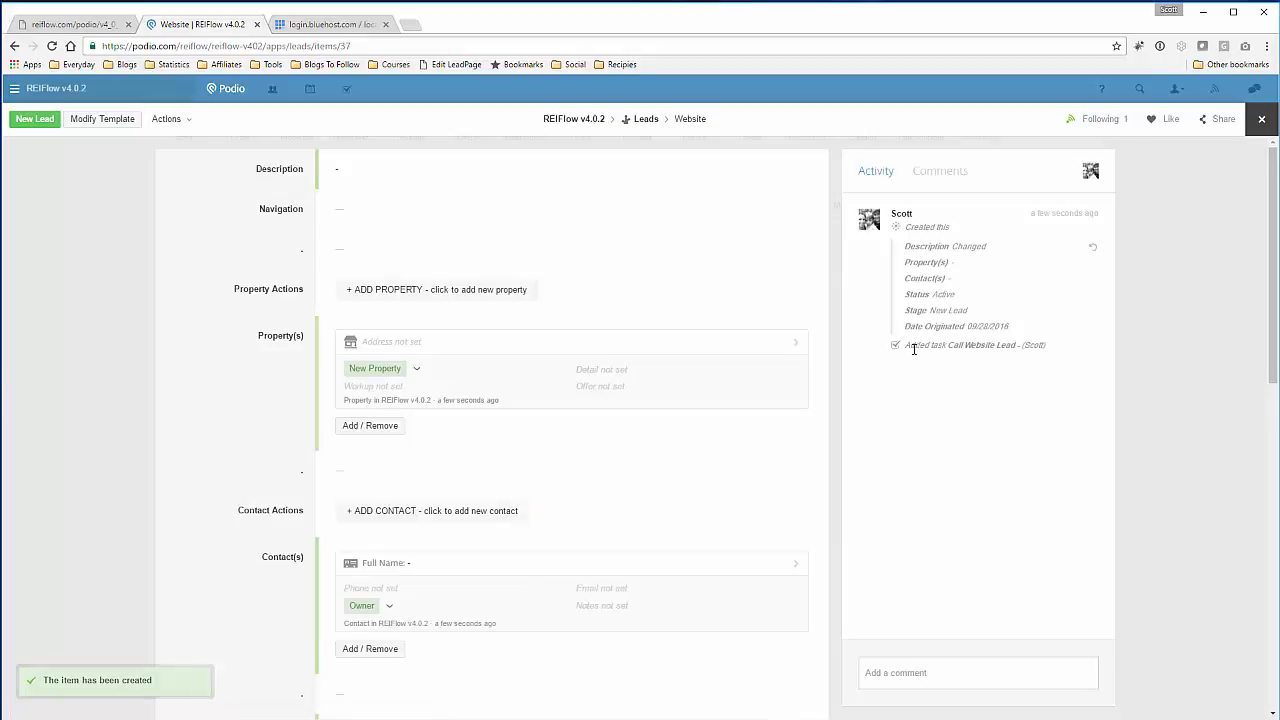
click(983, 347)
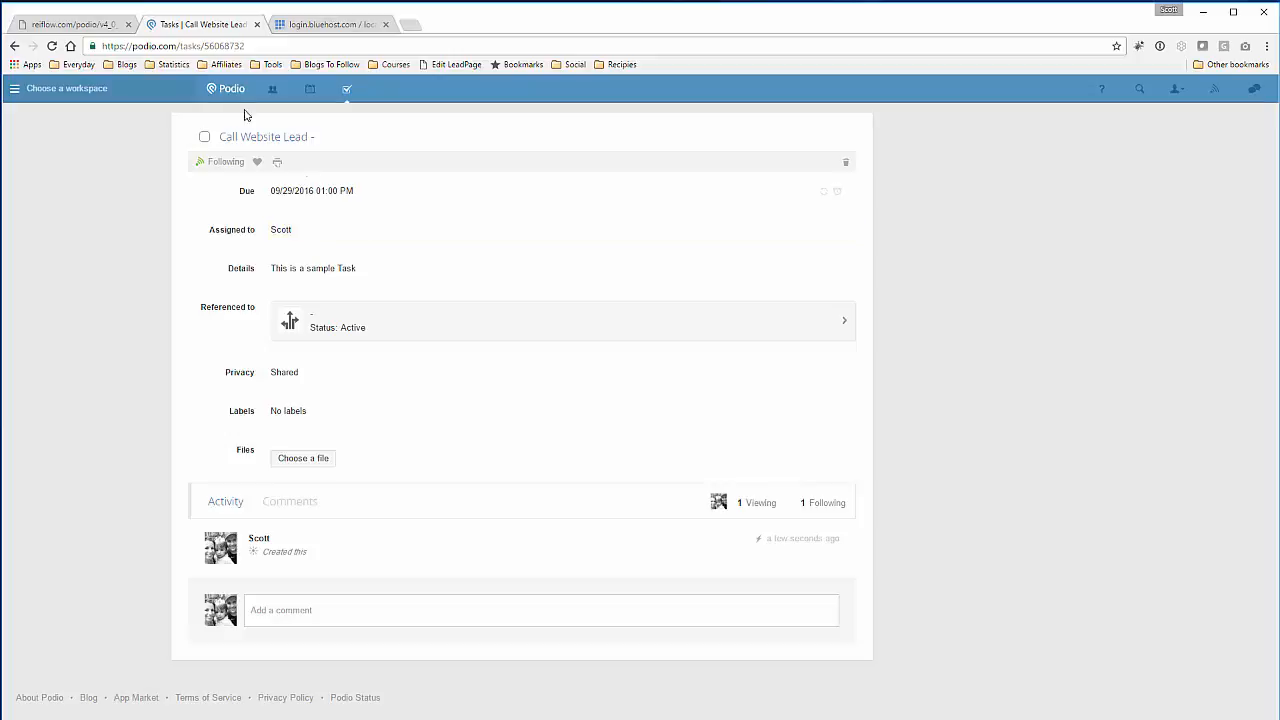
click(14, 46)
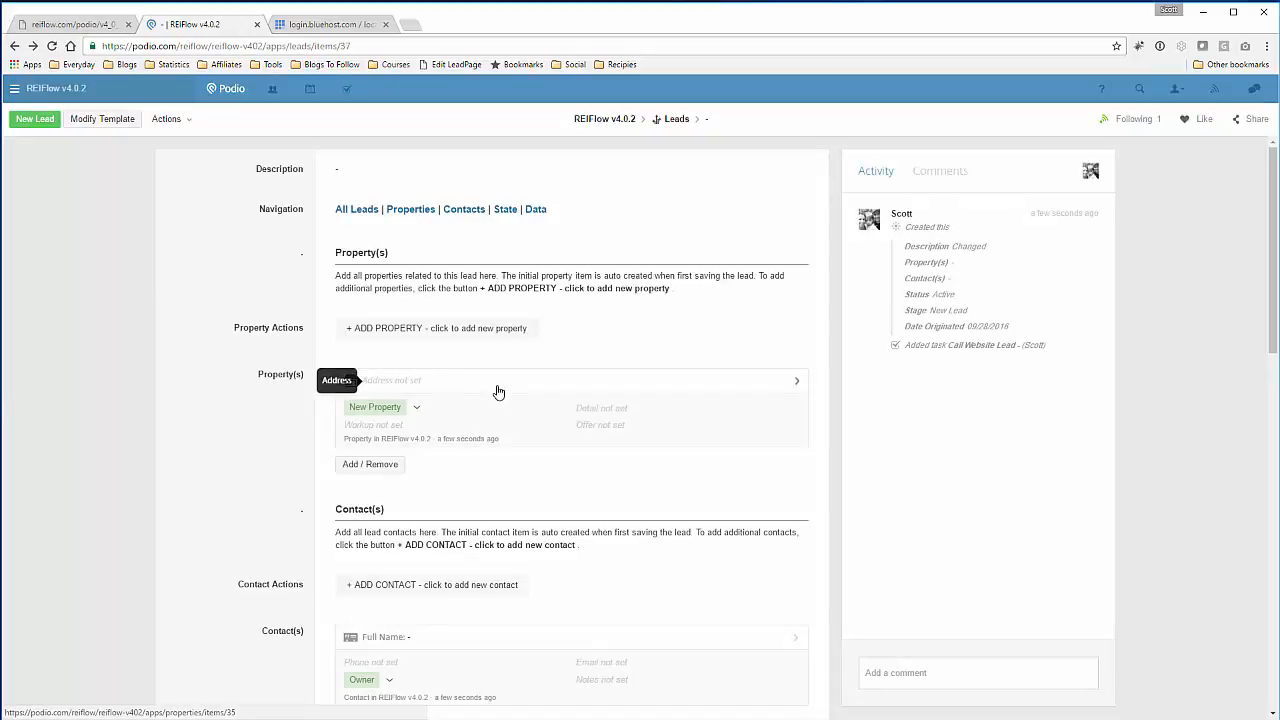
scroll(217, 400, down, 1)
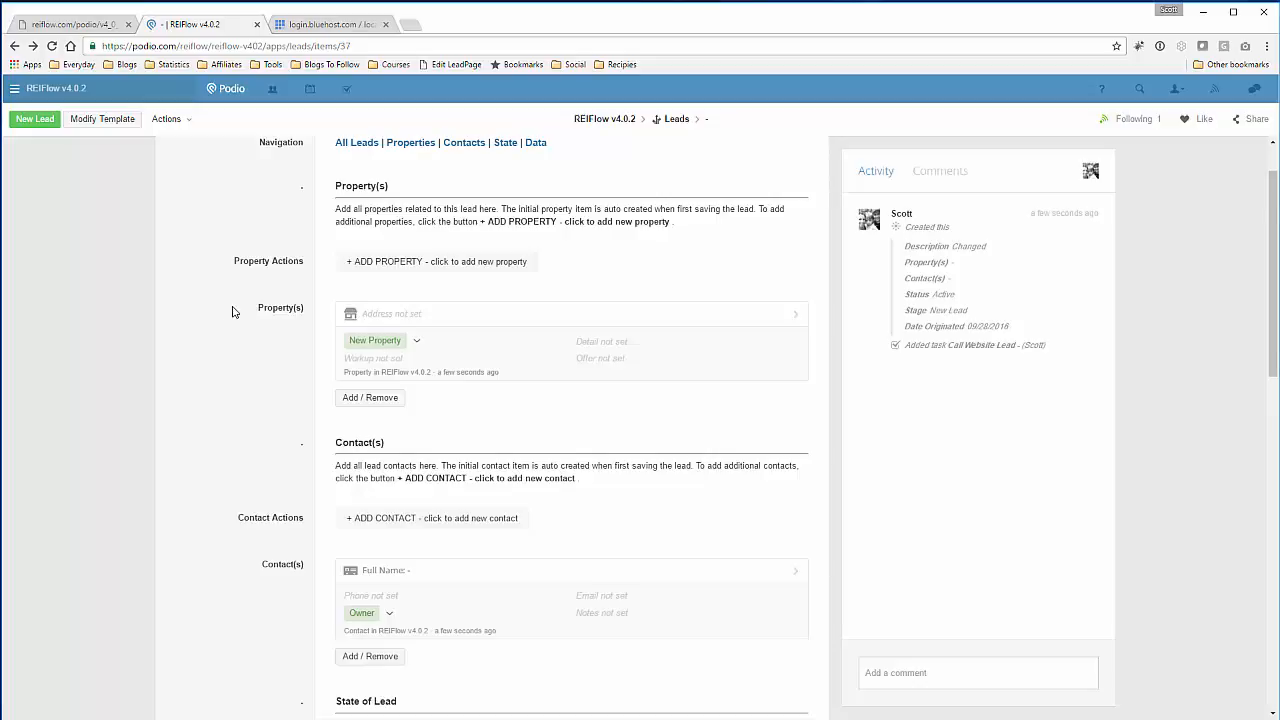
scroll(235, 312, down, 1)
scroll(235, 312, up, 1)
- Set the flow's trigger type to item.update, save it, and return to the Podio lead page
click(108, 26)
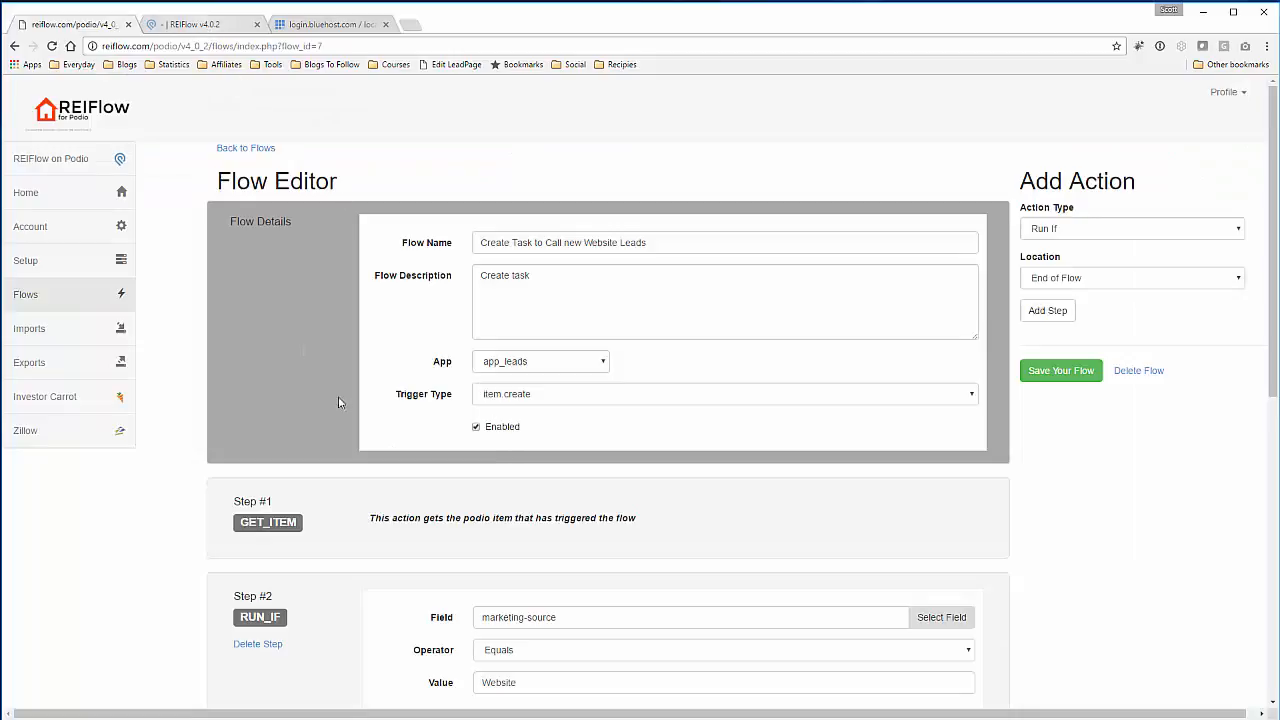
click(542, 392)
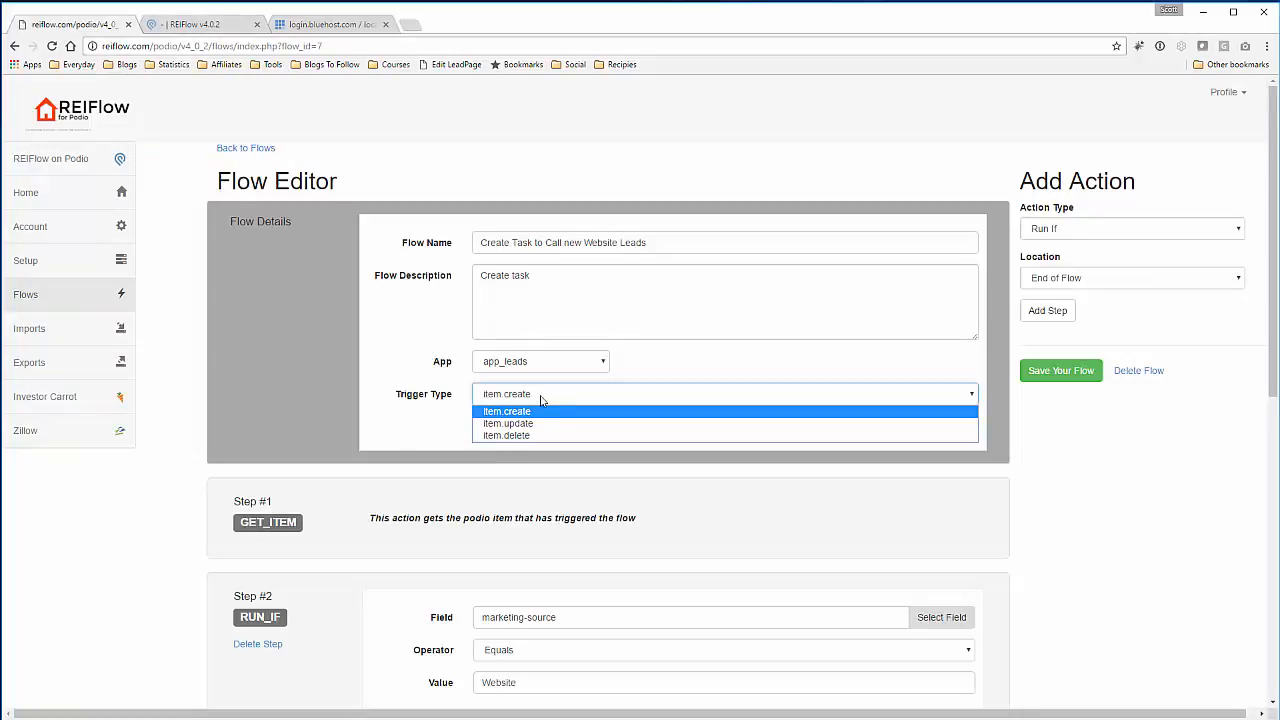
click(539, 423)
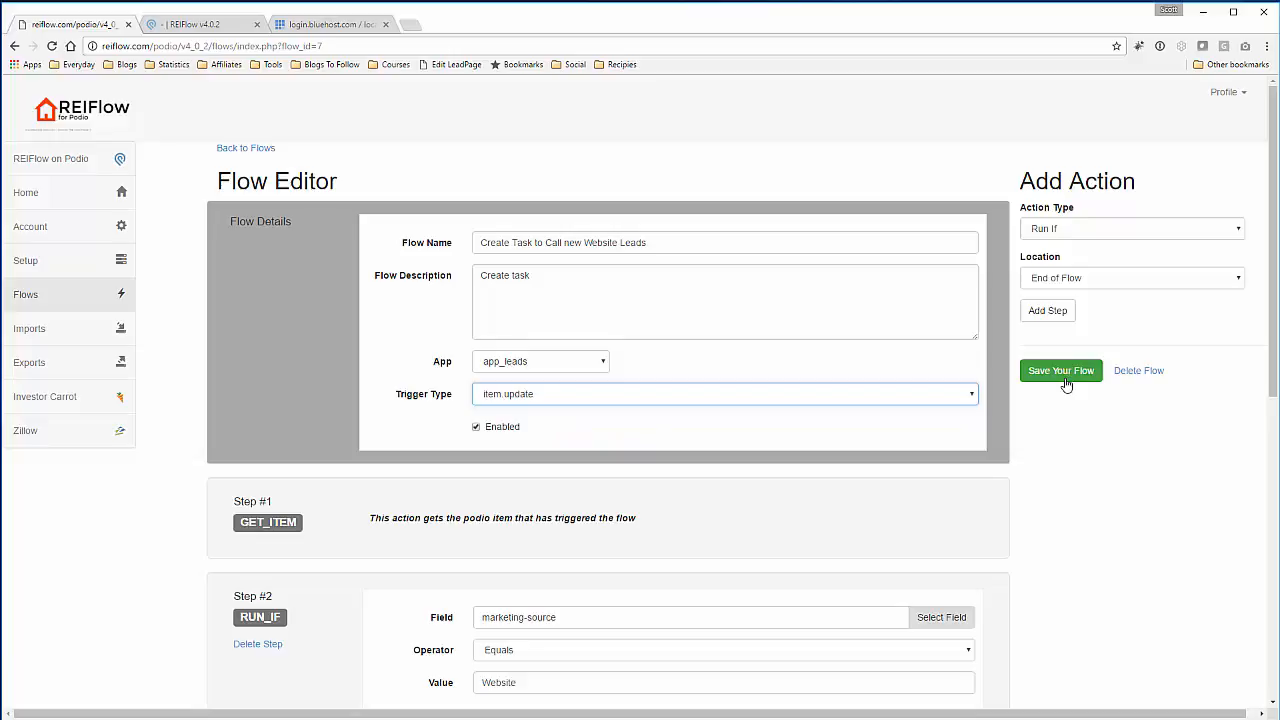
click(1062, 378)
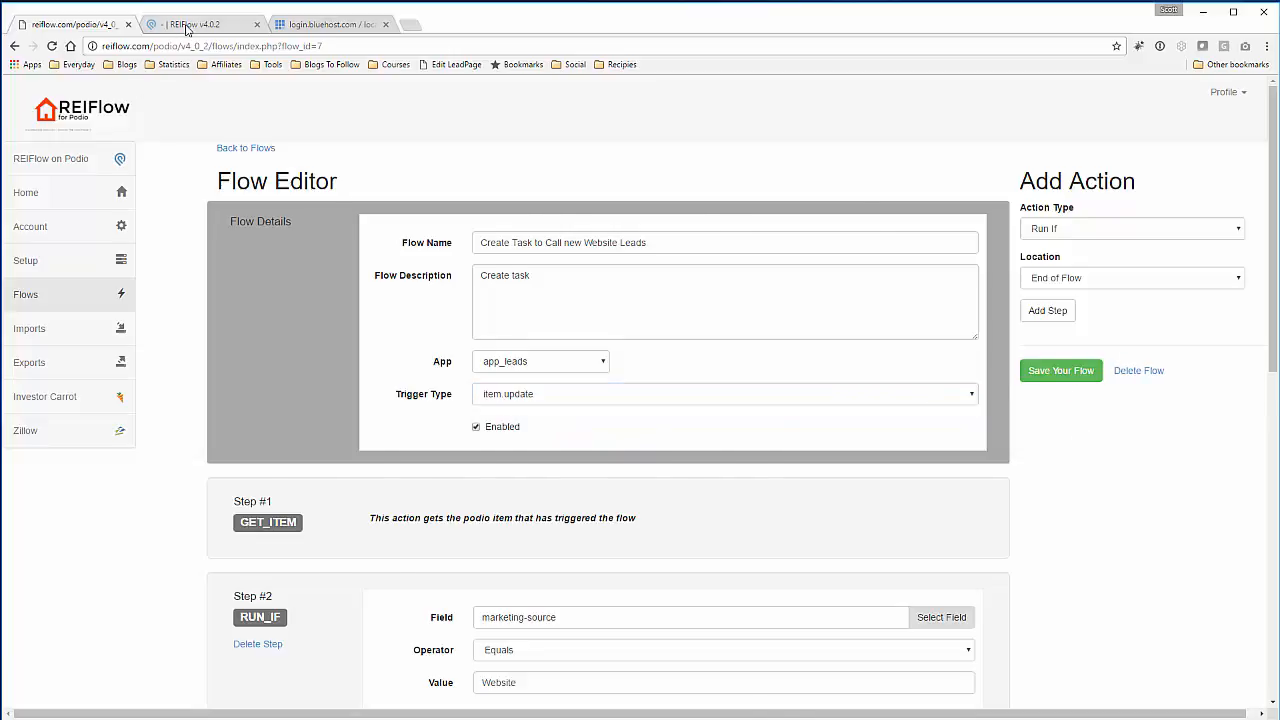
click(188, 24)
scroll(240, 341, down, 3)
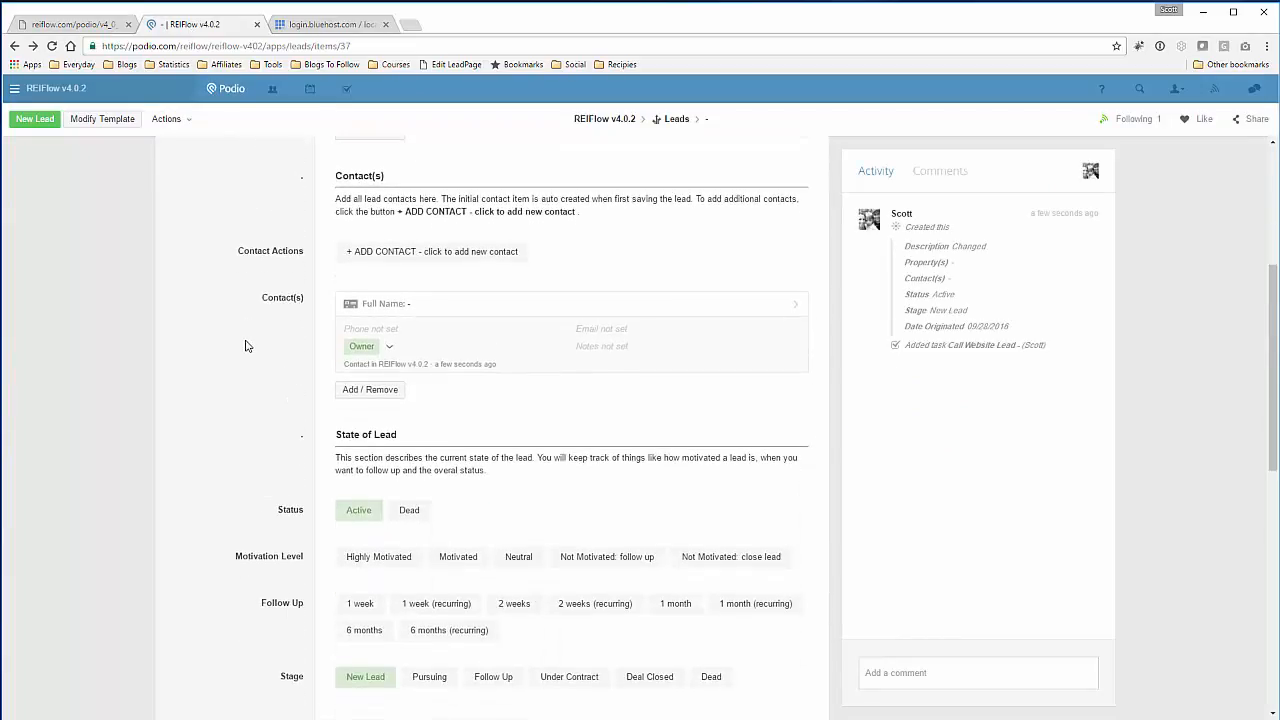
scroll(257, 390, down, 2)
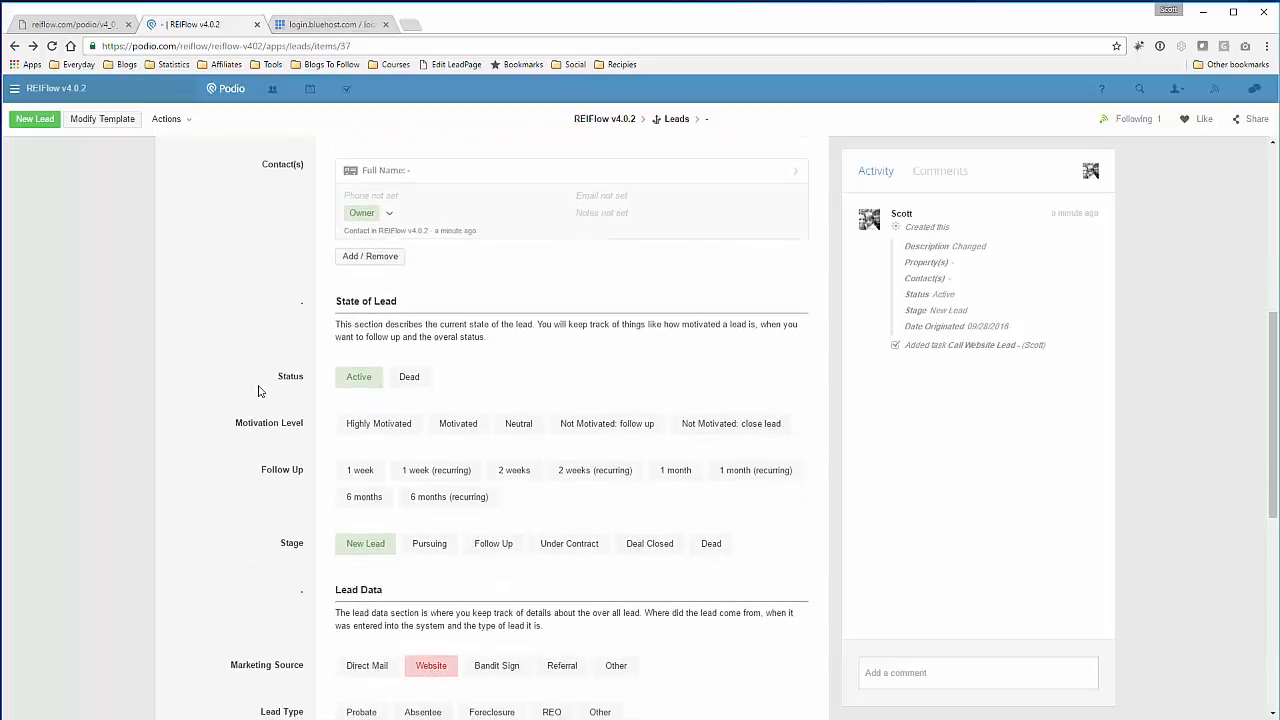
scroll(281, 381, up, 2)
scroll(520, 300, up, 2)
click(514, 254)
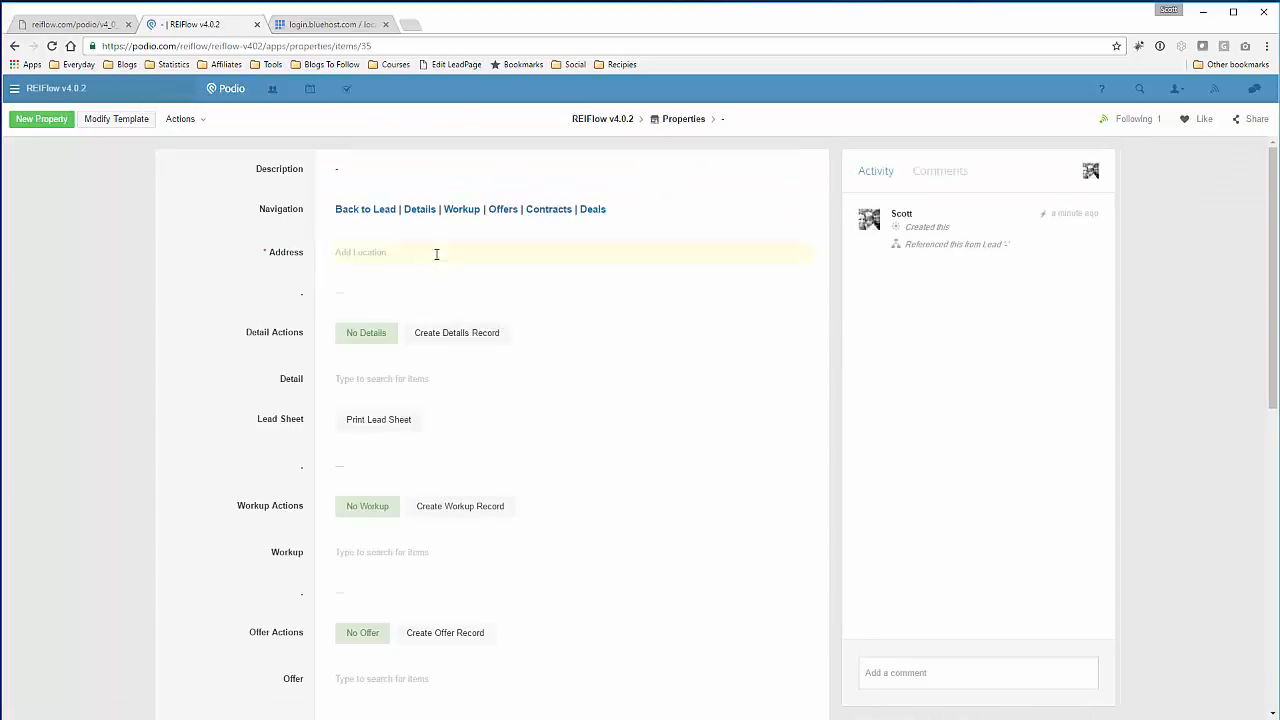
click(436, 254)
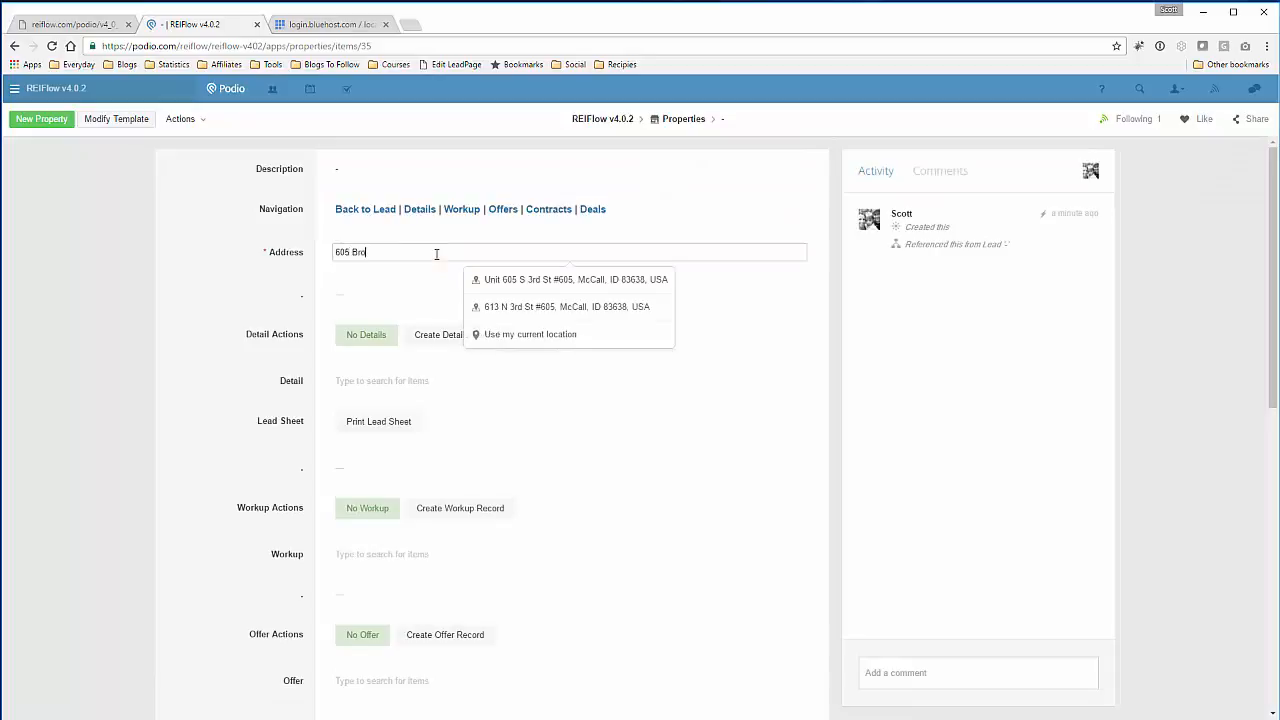
click(486, 280)
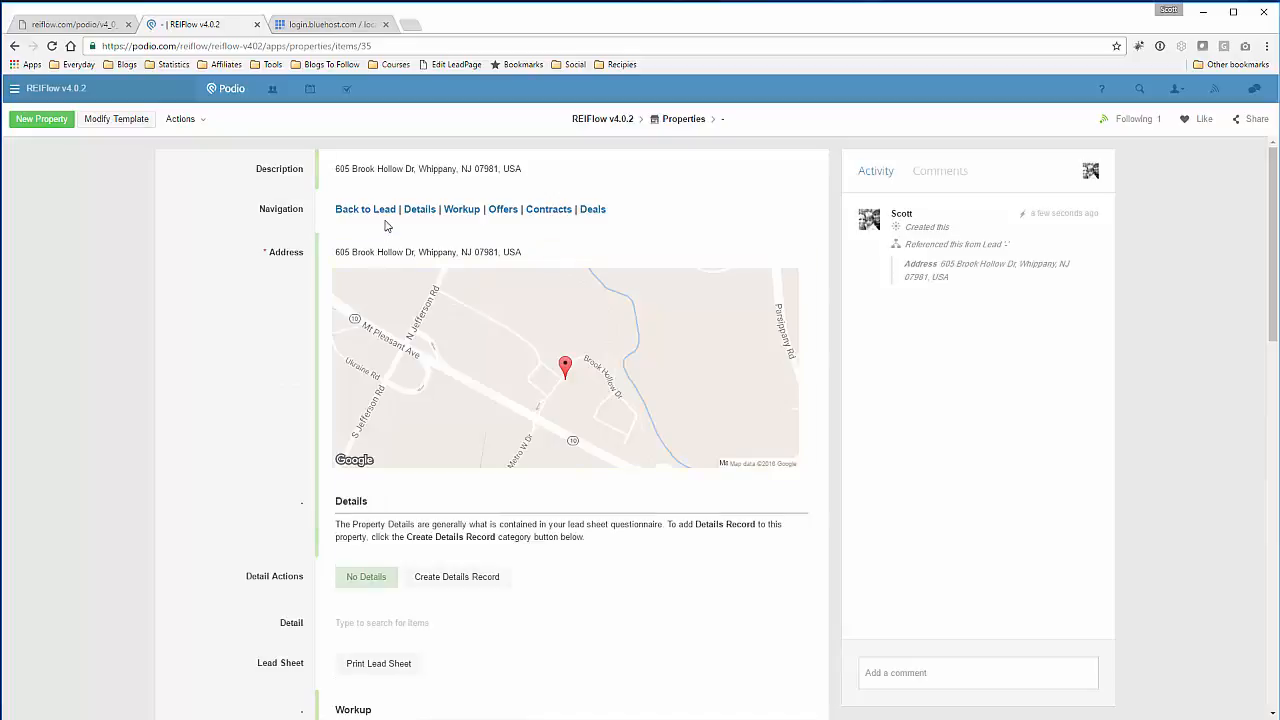
click(347, 210)
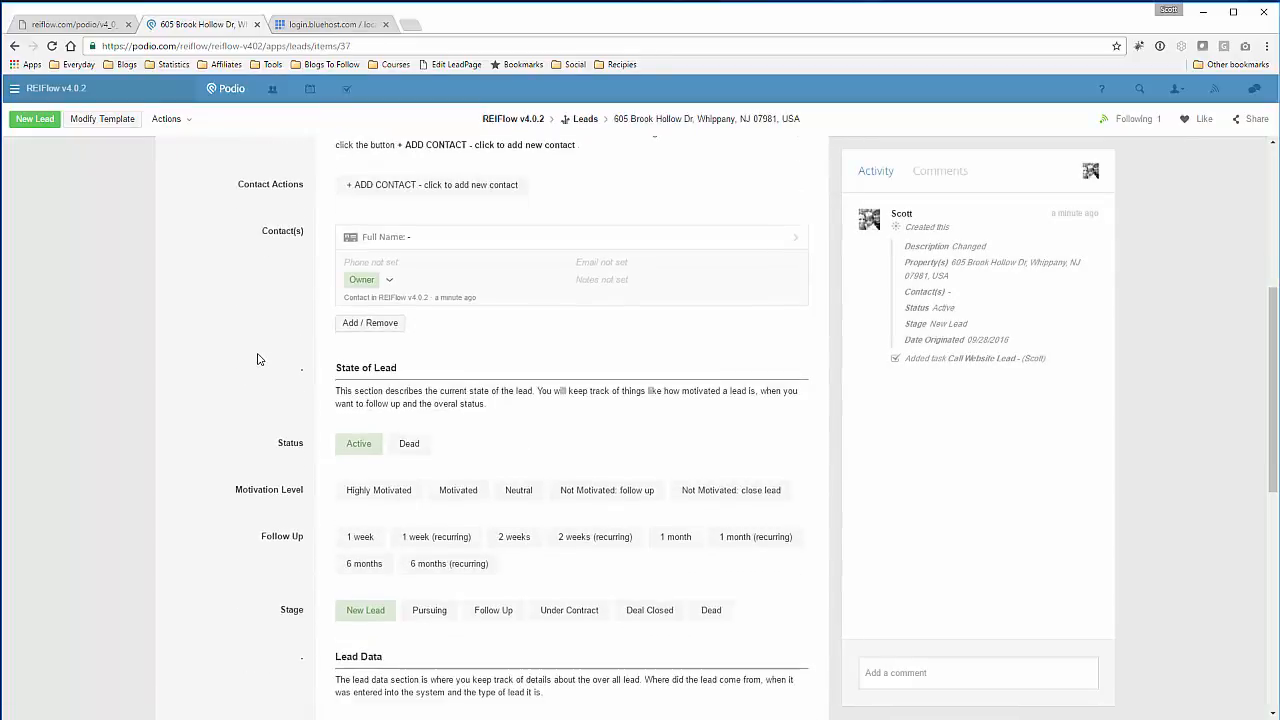
- Switch the lead's marketing source from Direct Mail to Website
scroll(257, 359, down, 4)
click(365, 336)
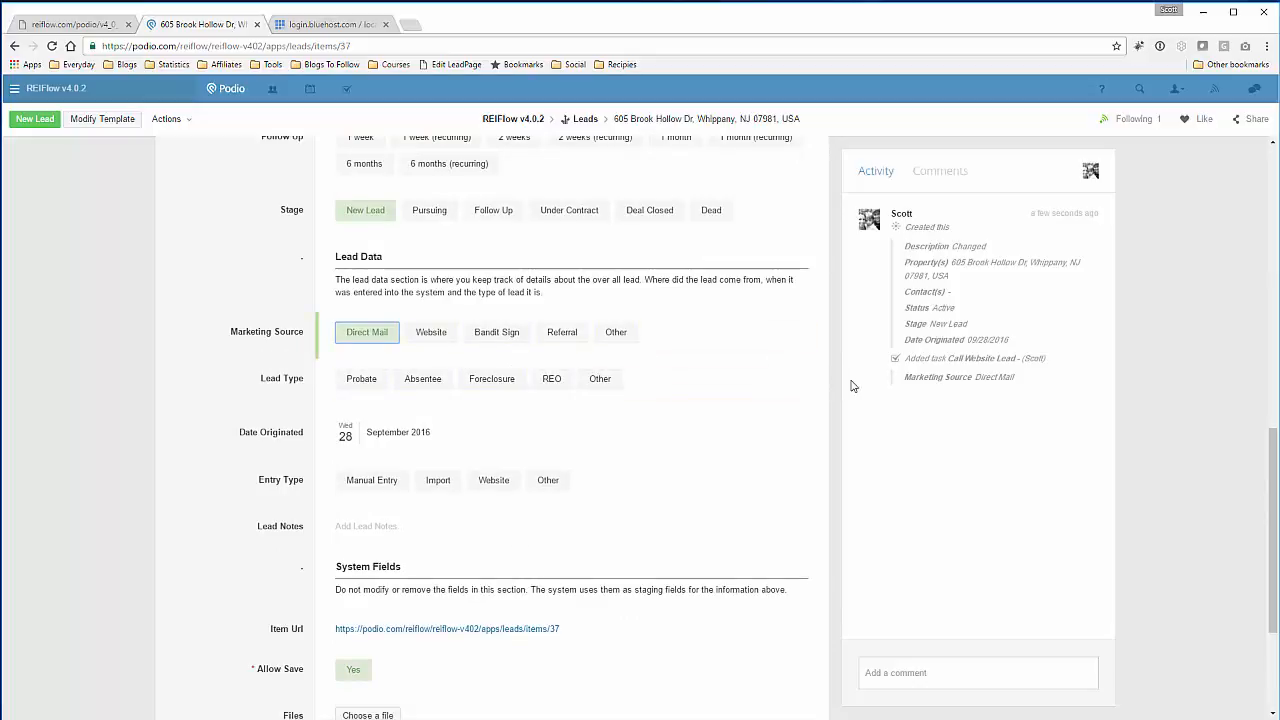
click(424, 339)
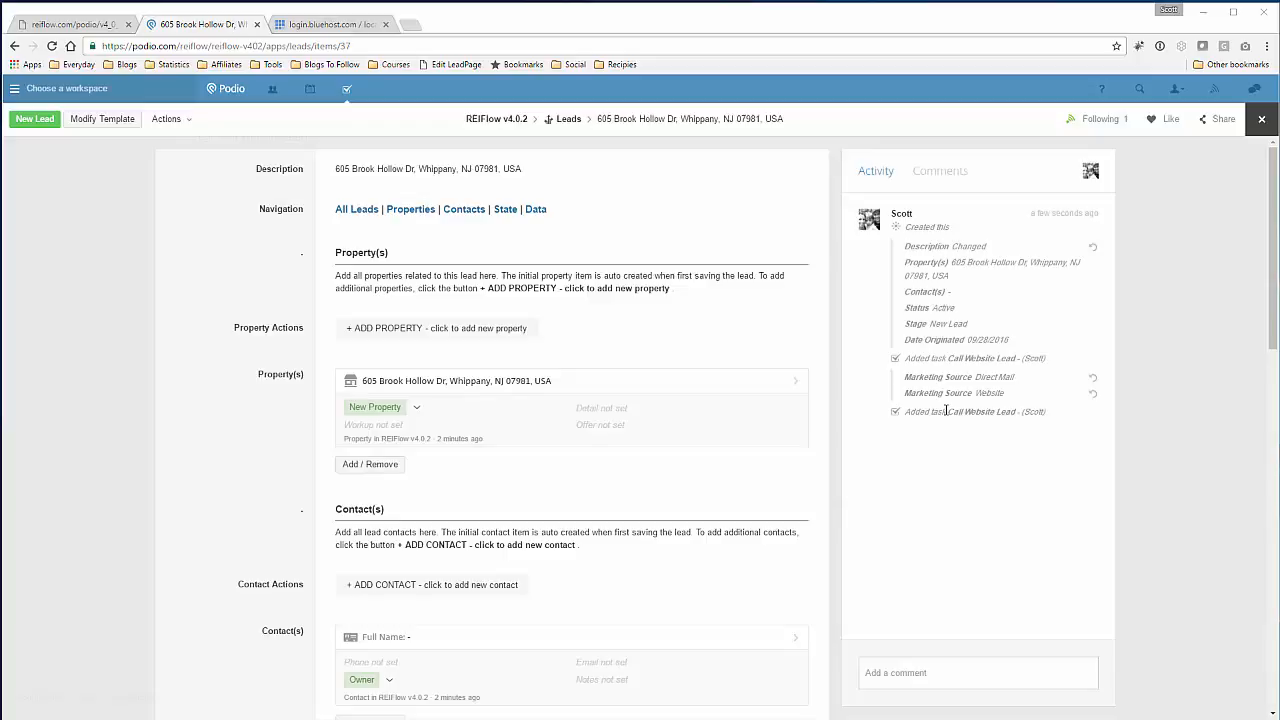
- Go back to the REIFlow flows list and open Test Task 3 for editing
click(80, 25)
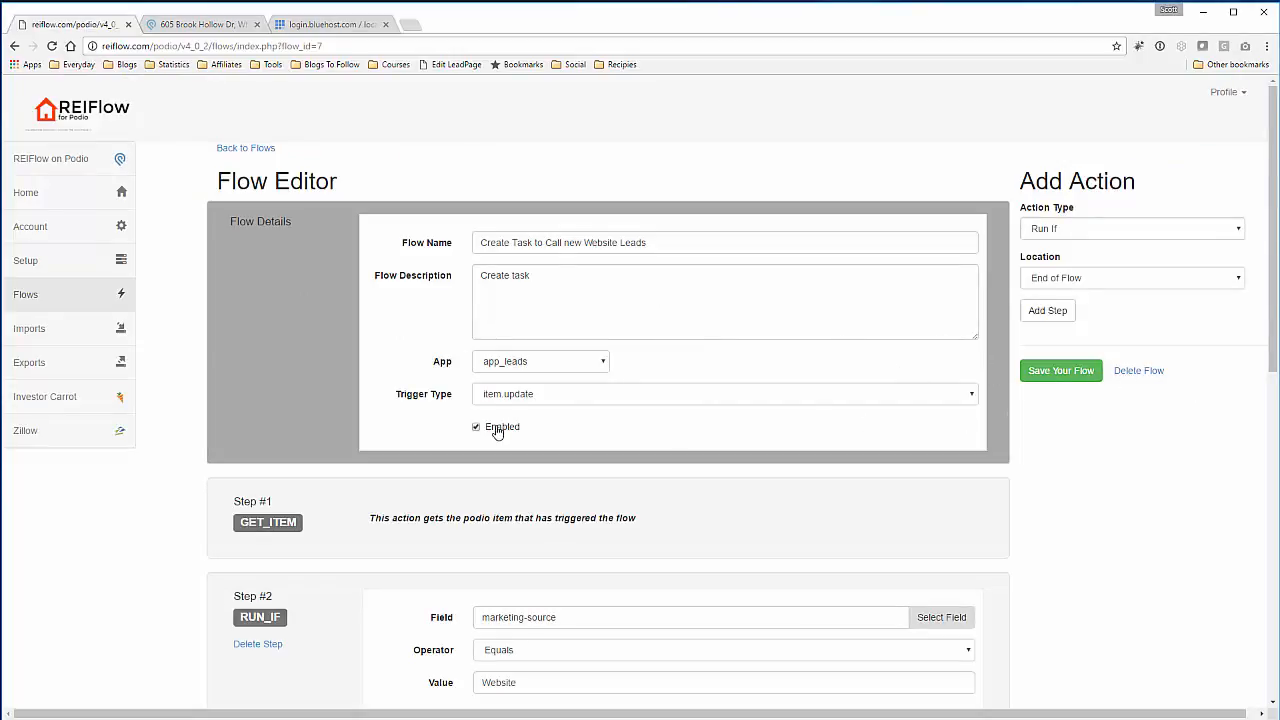
click(262, 150)
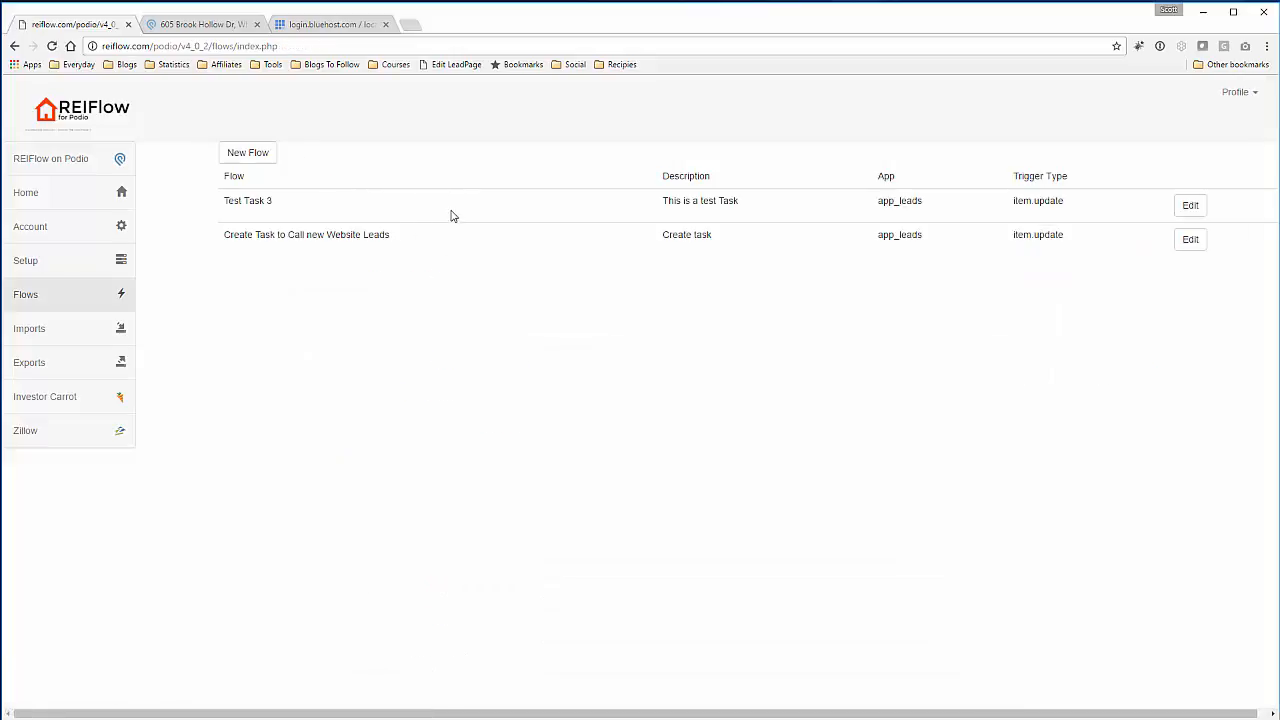
click(1189, 205)
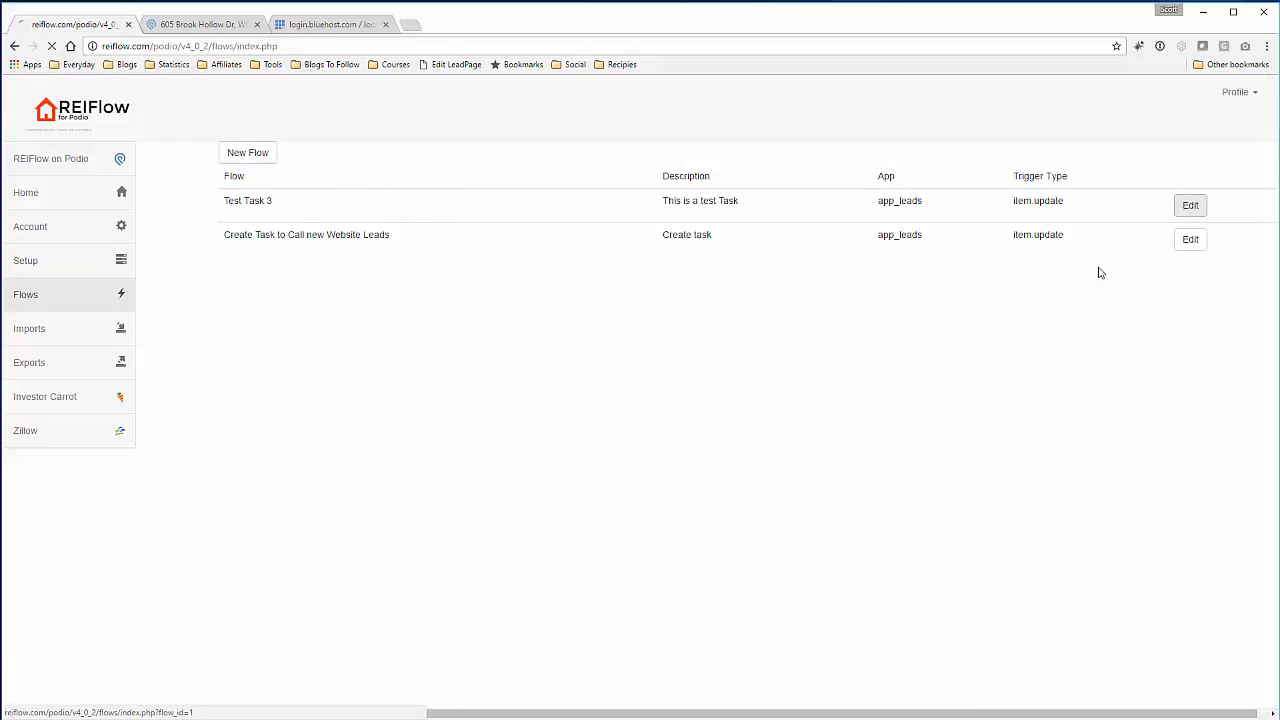
- Scroll through Test Task 3's Steps #1–#7, from the Website condition to the call-seller task, then back up
scroll(279, 381, down, 3)
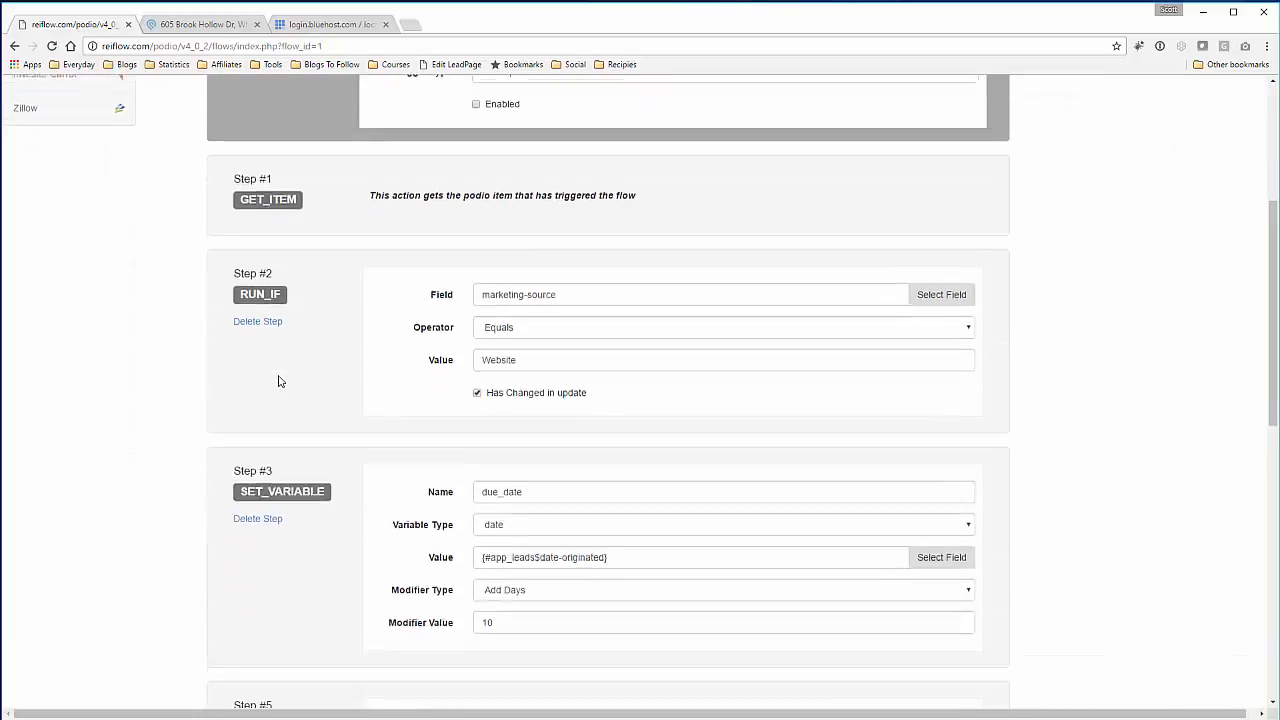
scroll(279, 381, down, 2)
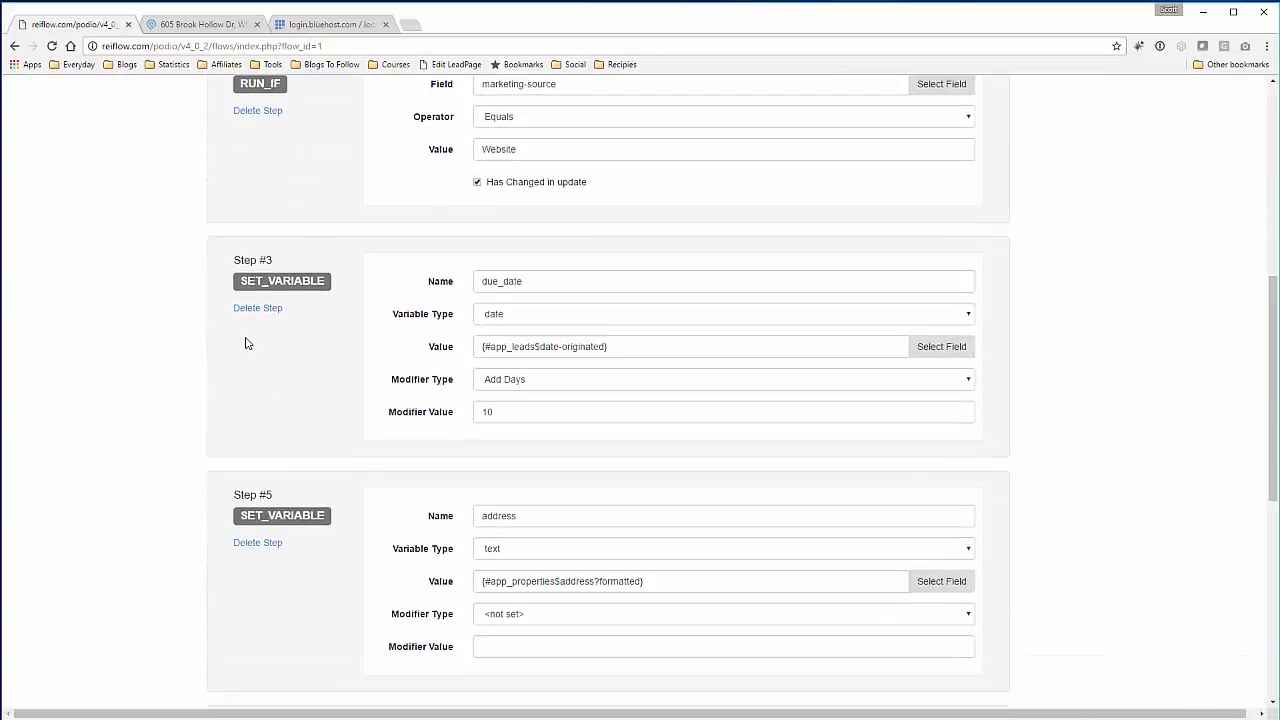
scroll(247, 343, down, 3)
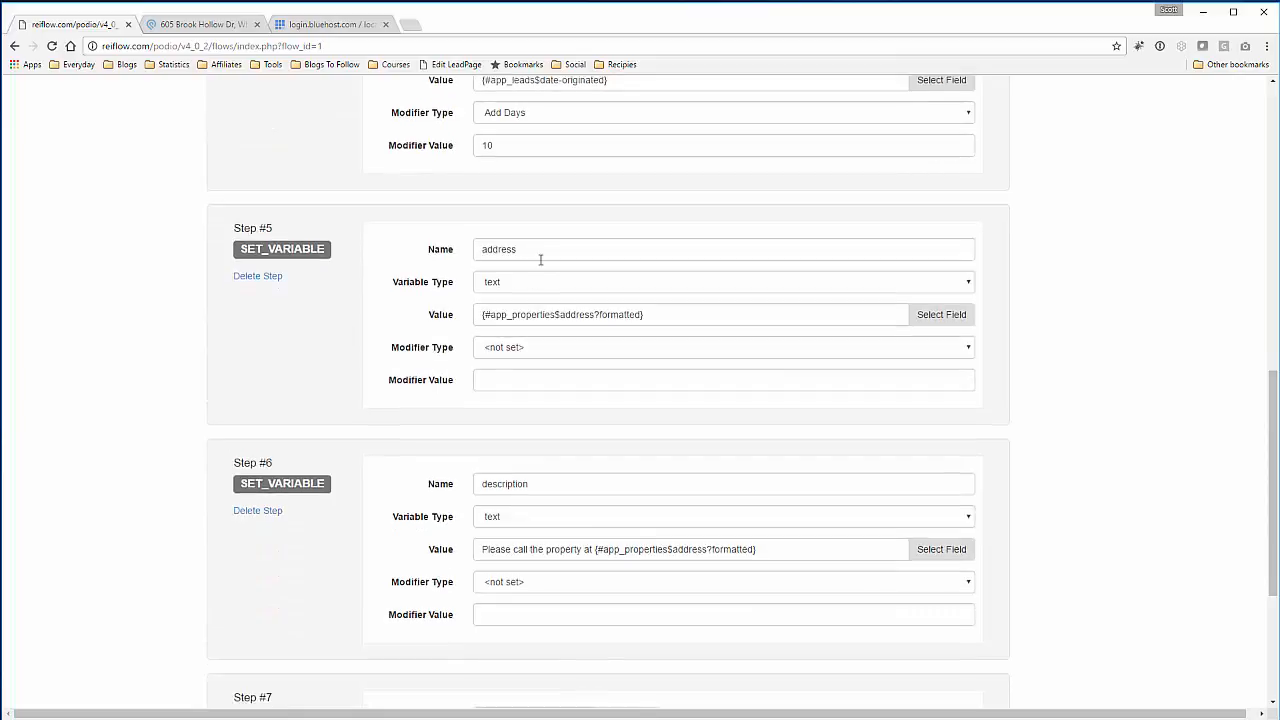
scroll(268, 360, down, 2)
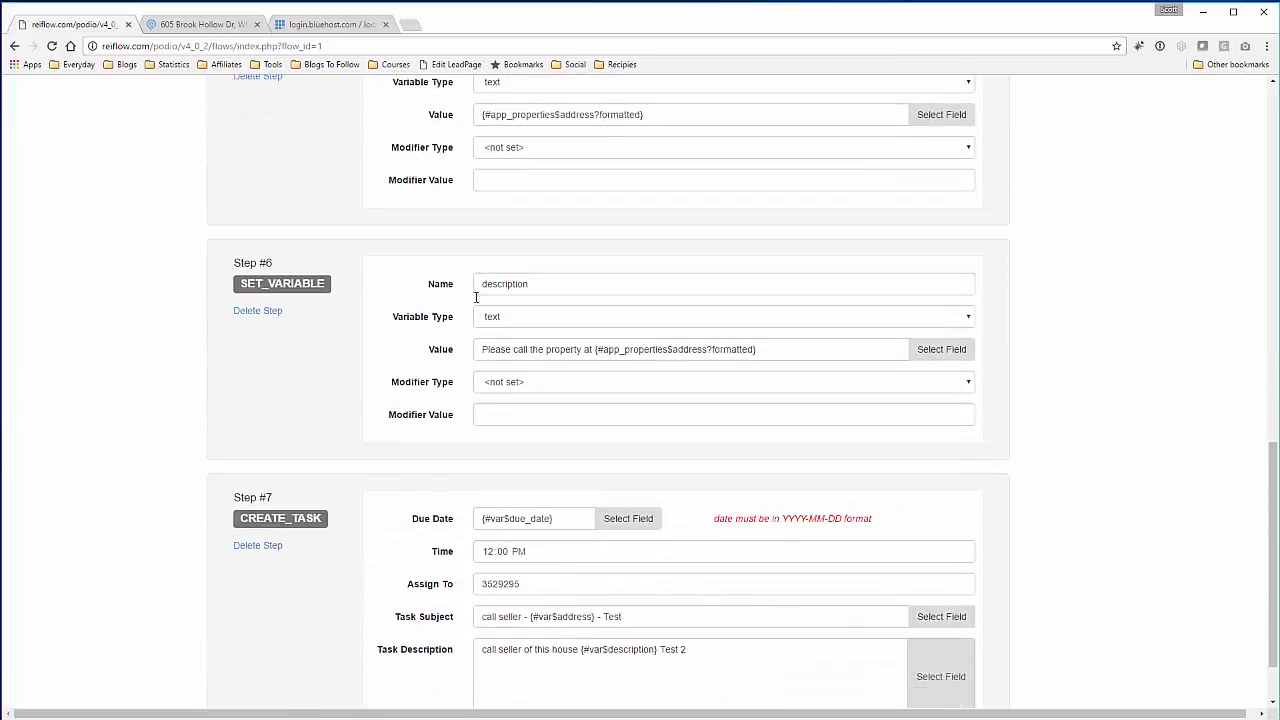
scroll(251, 360, down, 1)
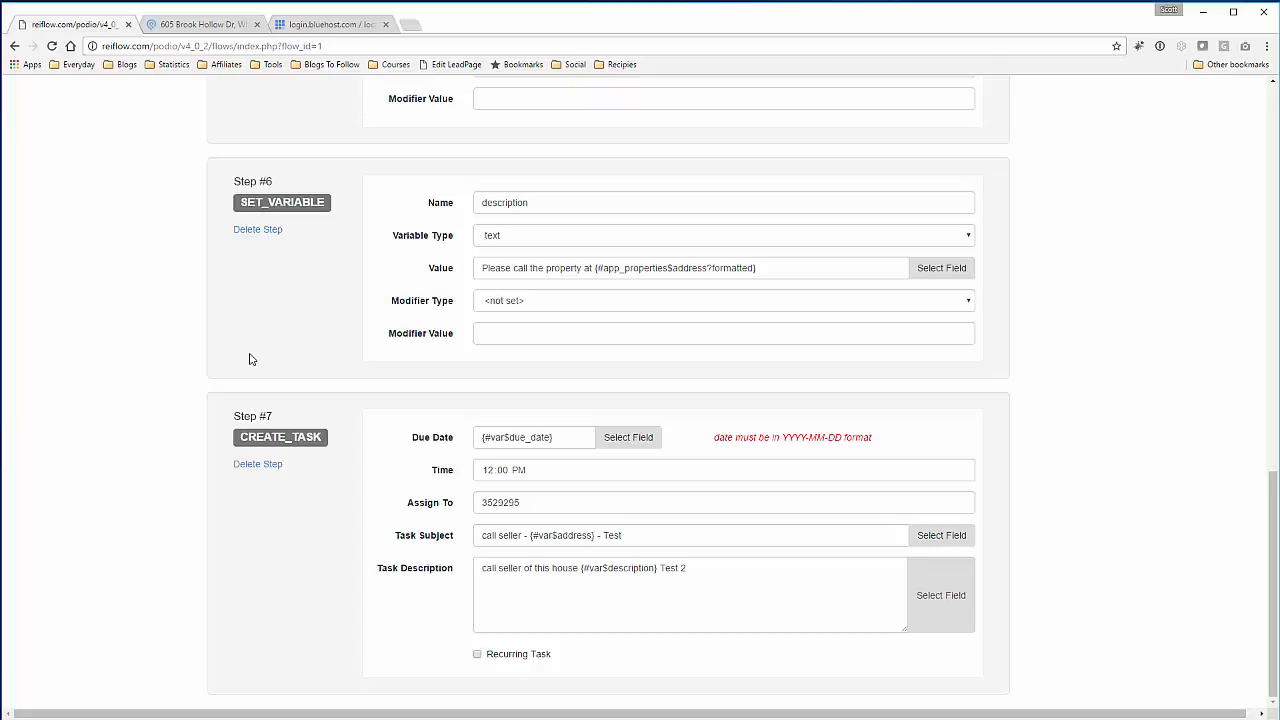
scroll(251, 360, up, 13)
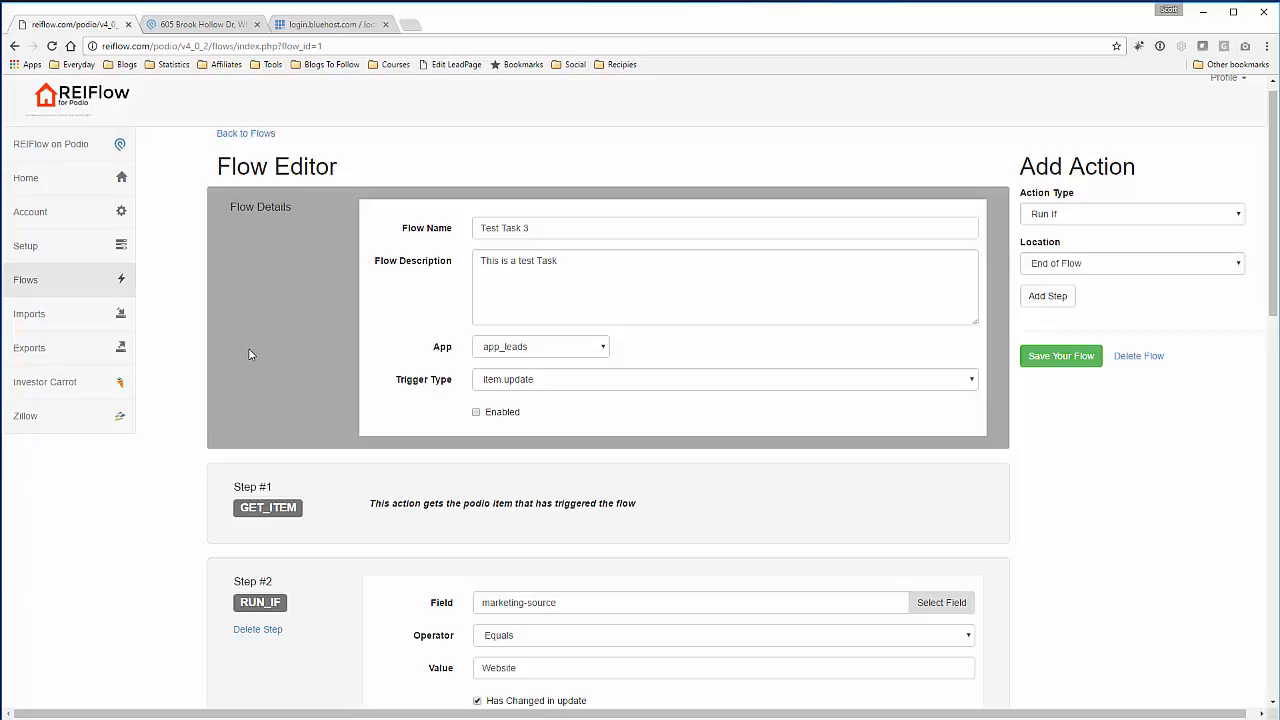
scroll(211, 349, down, 4)
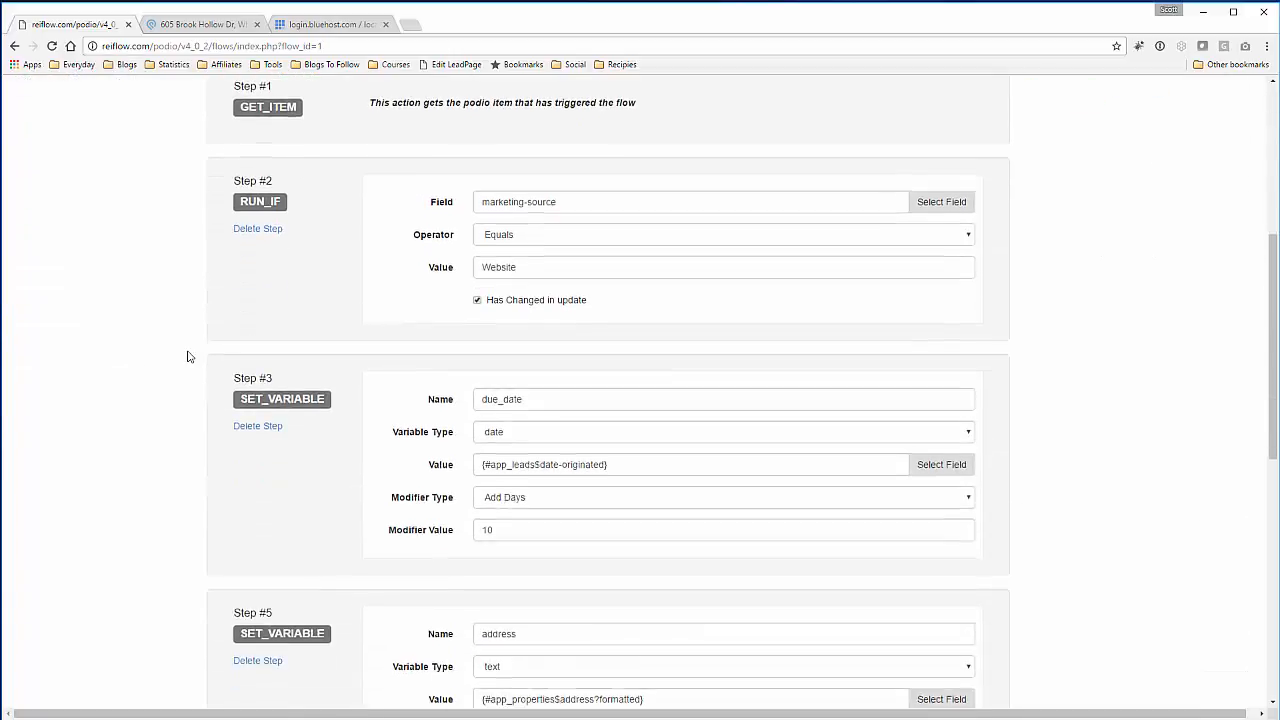
scroll(187, 357, down, 7)
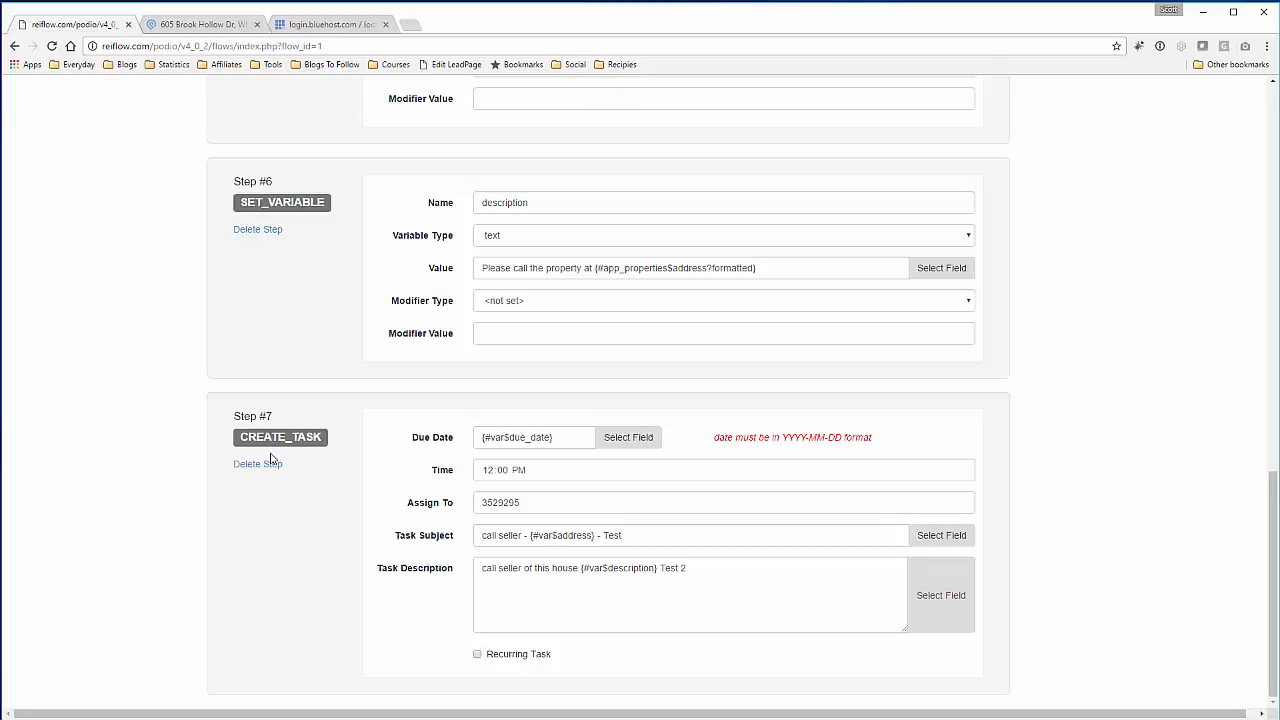
scroll(270, 458, up, 15)
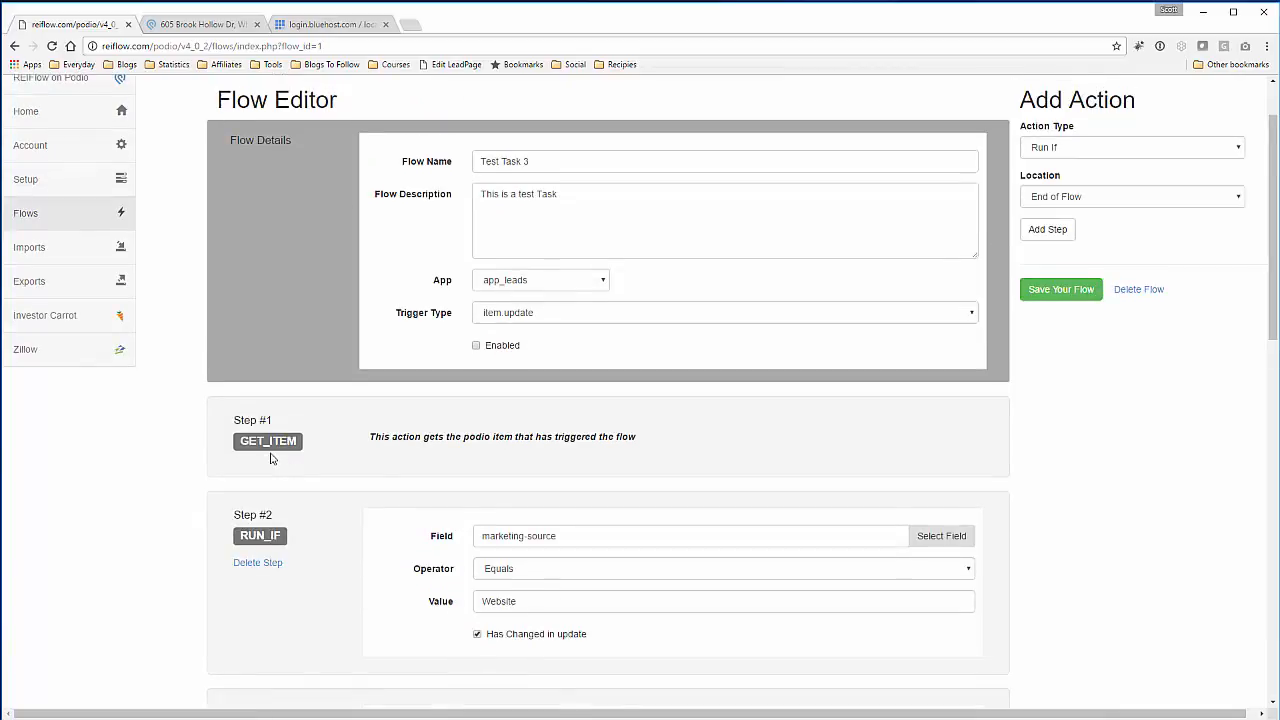
scroll(270, 458, up, 2)
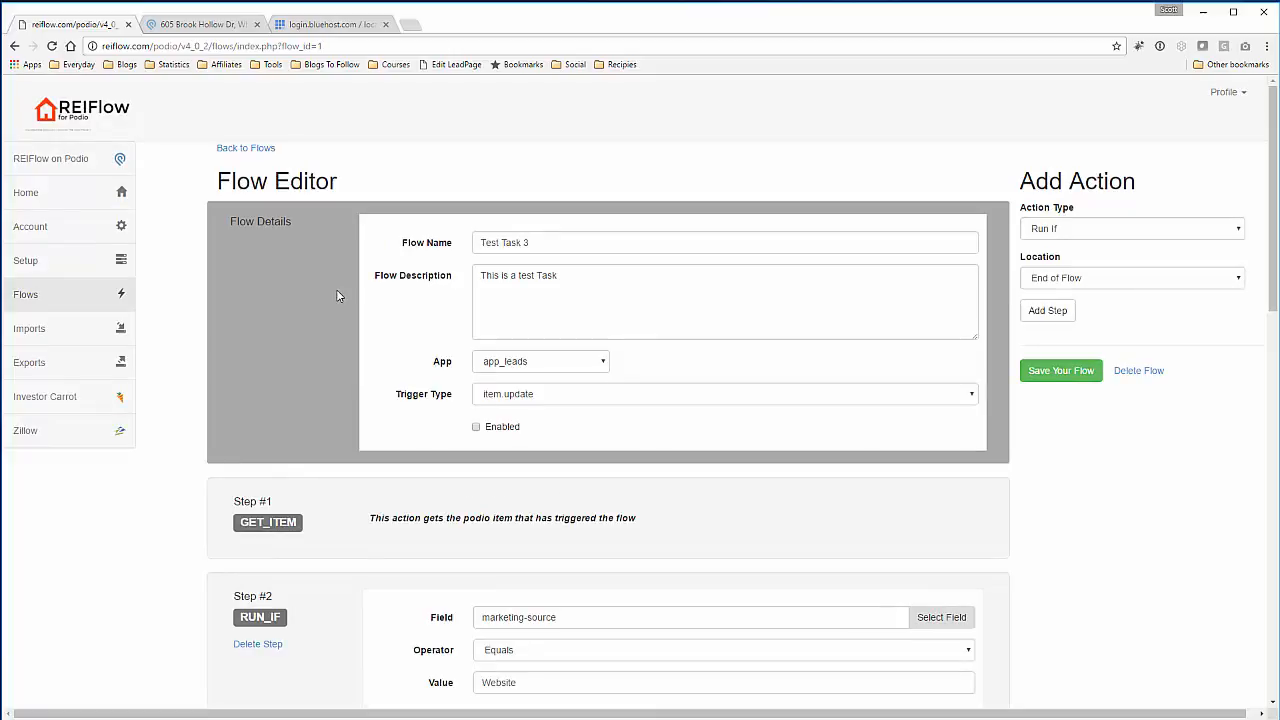
scroll(336, 300, down, 11)
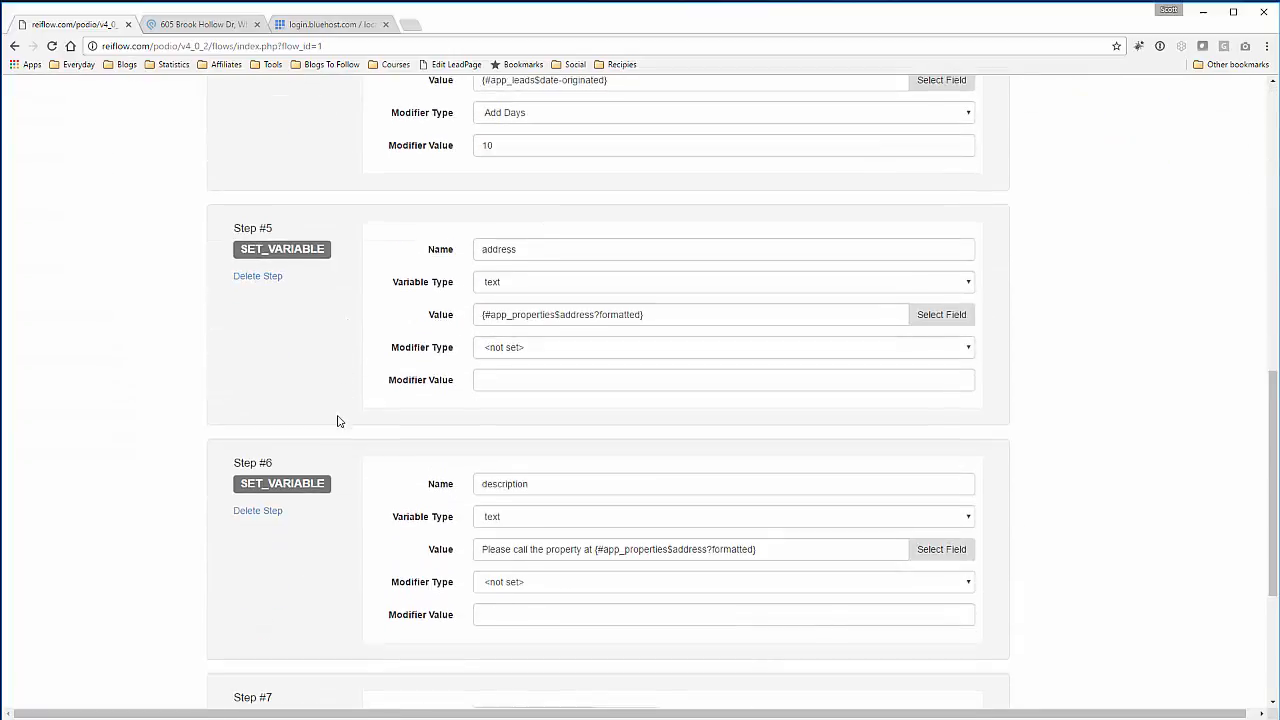
scroll(337, 421, down, 3)
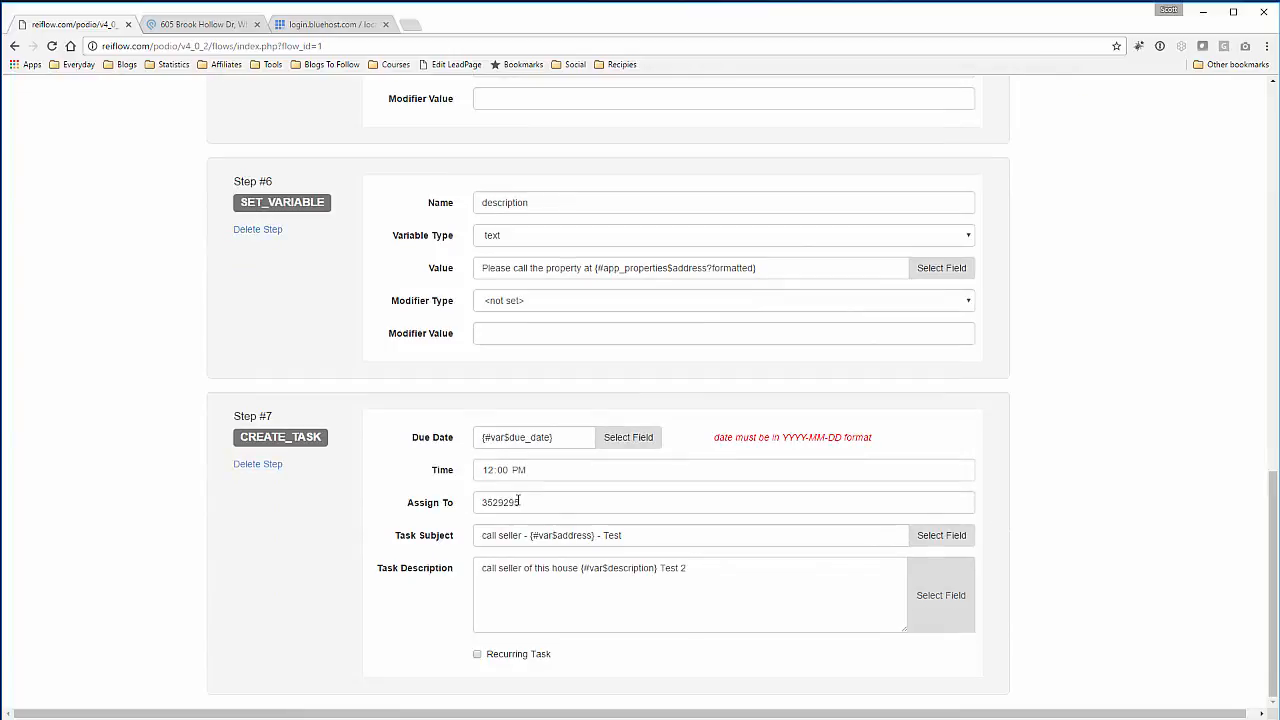
scroll(354, 391, up, 14)
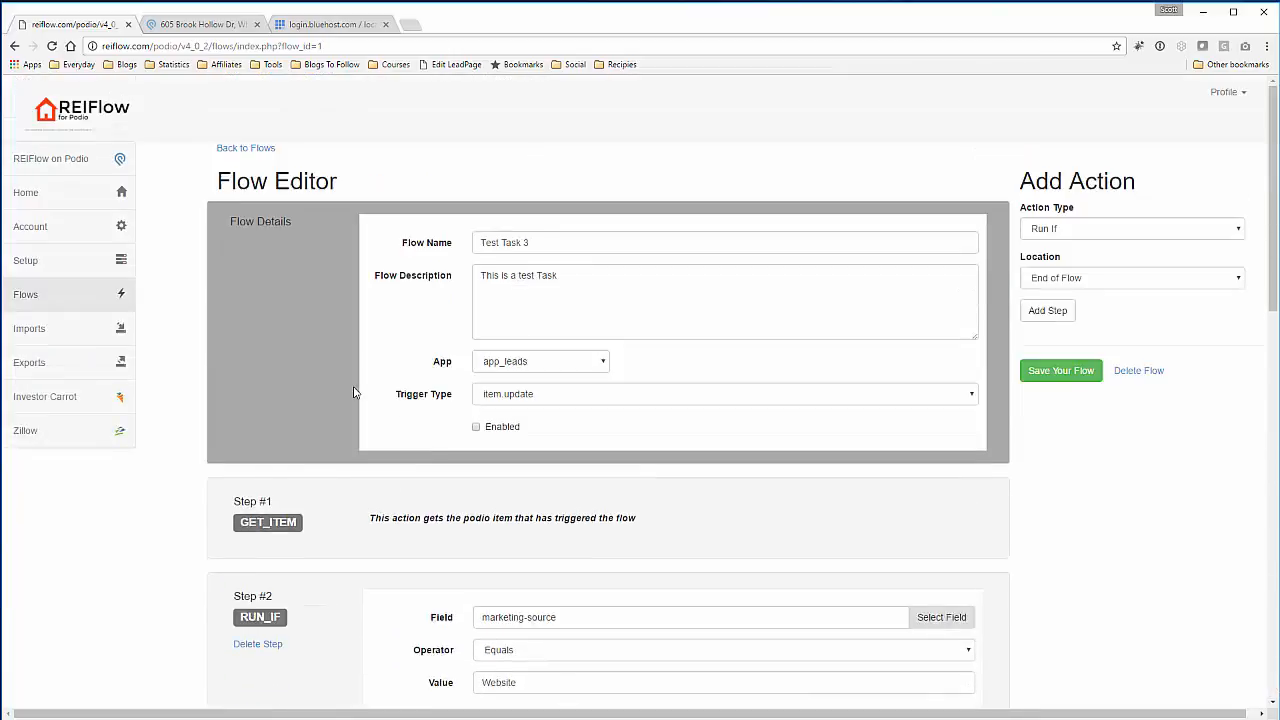